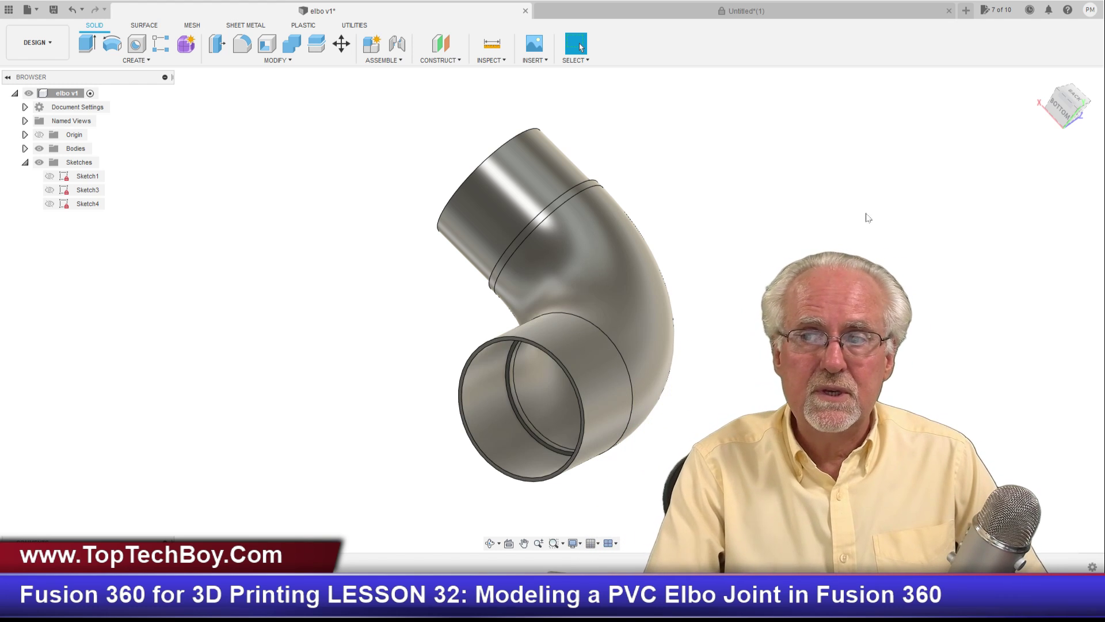
# Create a new empty design alongside the finished elbow model
pyautogui.moveTo(1075, 99)
pyautogui.mouseDown()
pyautogui.moveTo(1043, 112)
pyautogui.moveTo(1069, 113)
pyautogui.moveTo(1074, 95)
pyautogui.mouseUp()
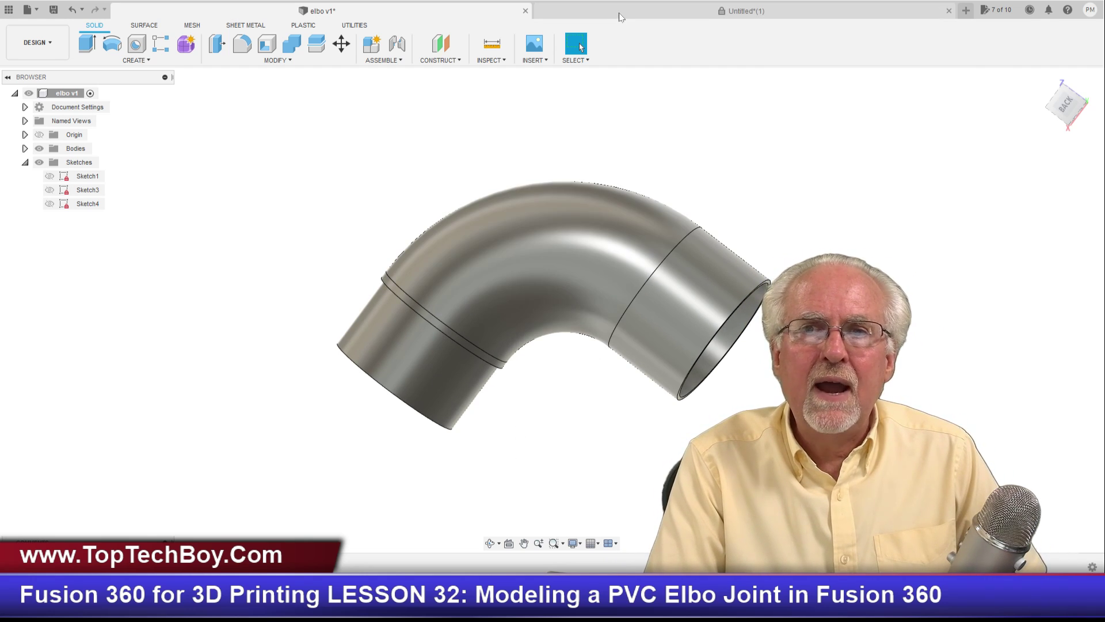
pyautogui.click(35, 13)
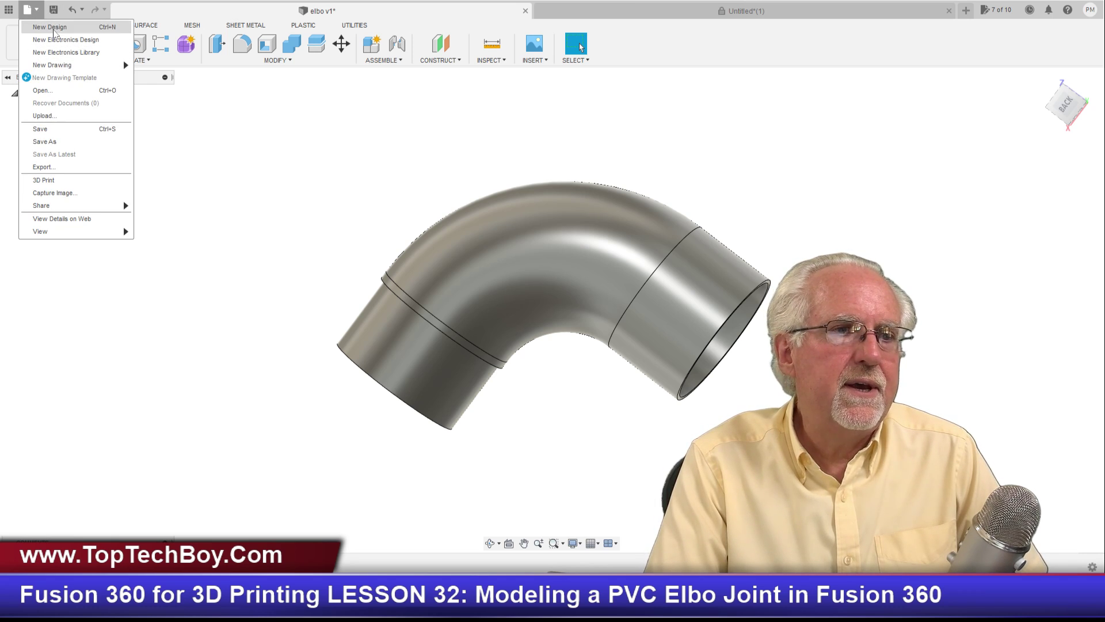
pyautogui.click(53, 29)
# Close the untitled helical coil design without saving its changes
pyautogui.click(471, 10)
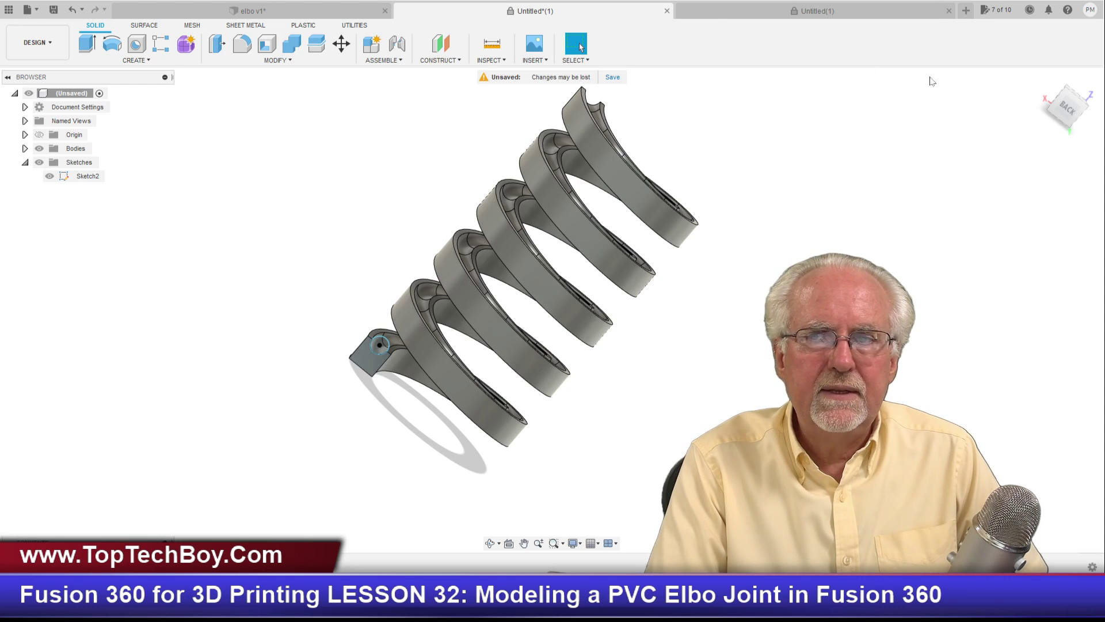
pyautogui.moveTo(1072, 111)
pyautogui.mouseDown()
pyautogui.moveTo(1054, 131)
pyautogui.moveTo(1030, 113)
pyautogui.moveTo(1063, 190)
pyautogui.moveTo(1071, 115)
pyautogui.moveTo(1071, 139)
pyautogui.mouseUp()
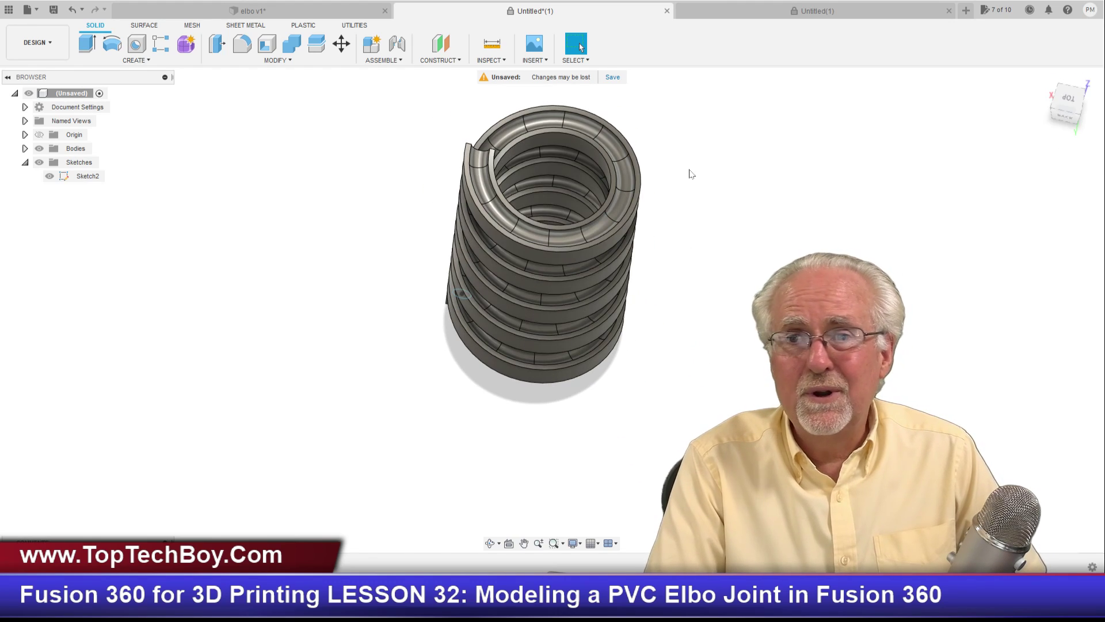
pyautogui.click(666, 11)
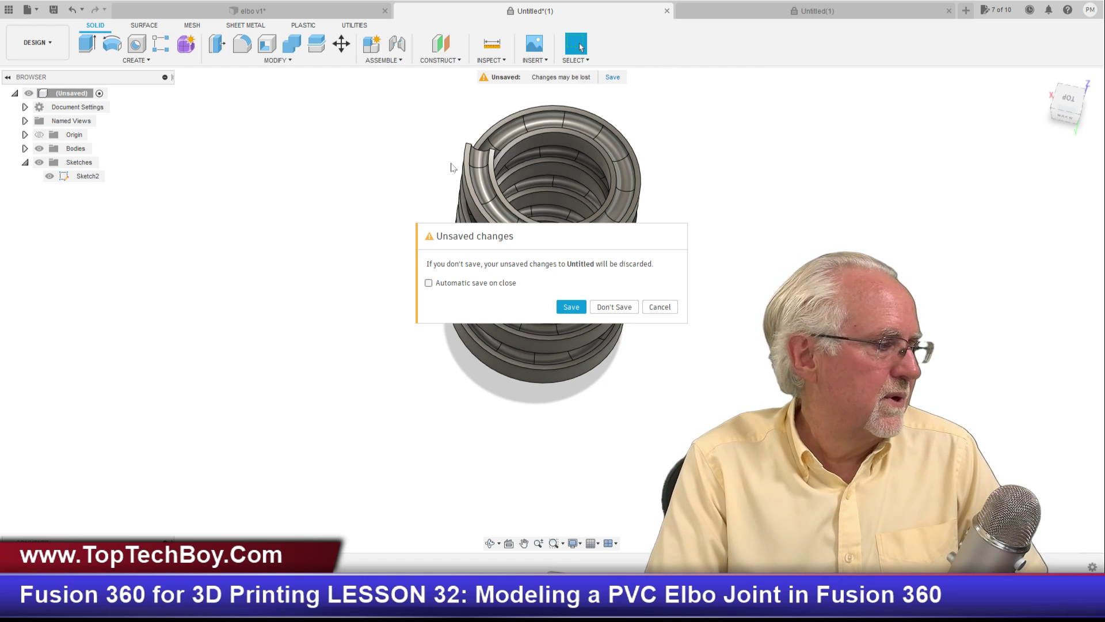
pyautogui.click(612, 308)
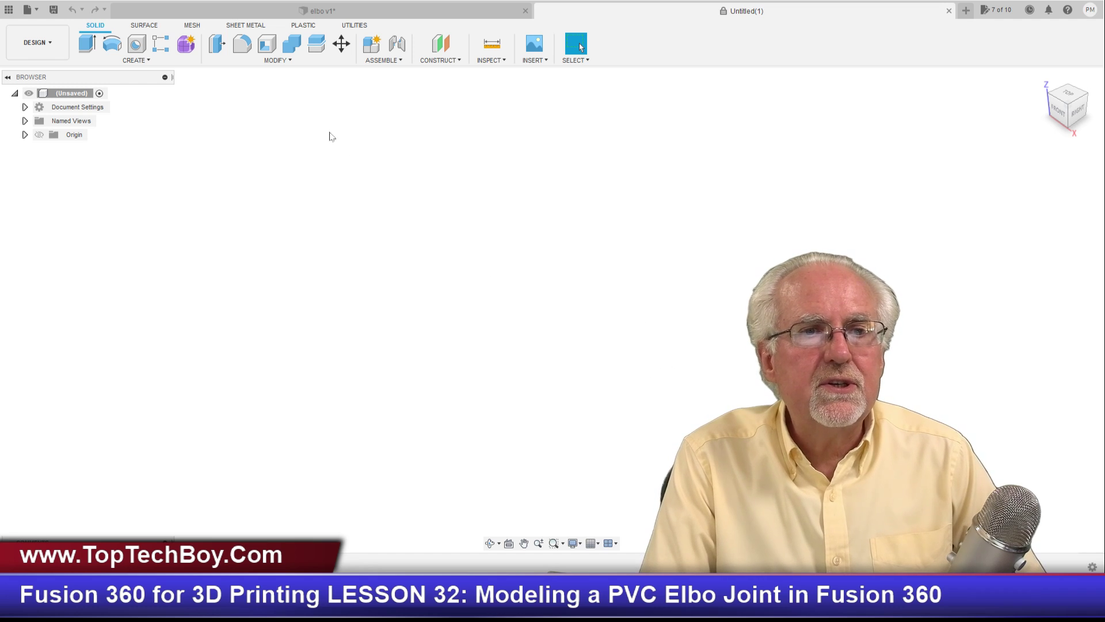
# Examine the finished elbow in elbo v1 from several sides, including its bend, collar and both open ends
pyautogui.click(351, 12)
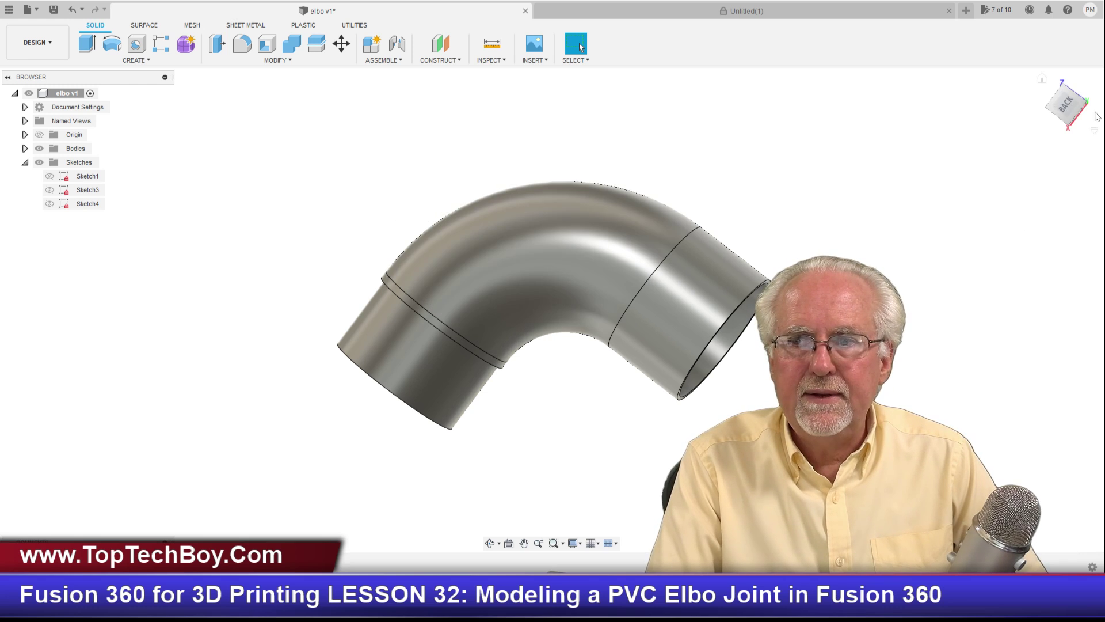
pyautogui.moveTo(1070, 101); pyautogui.dragTo(961, 173)
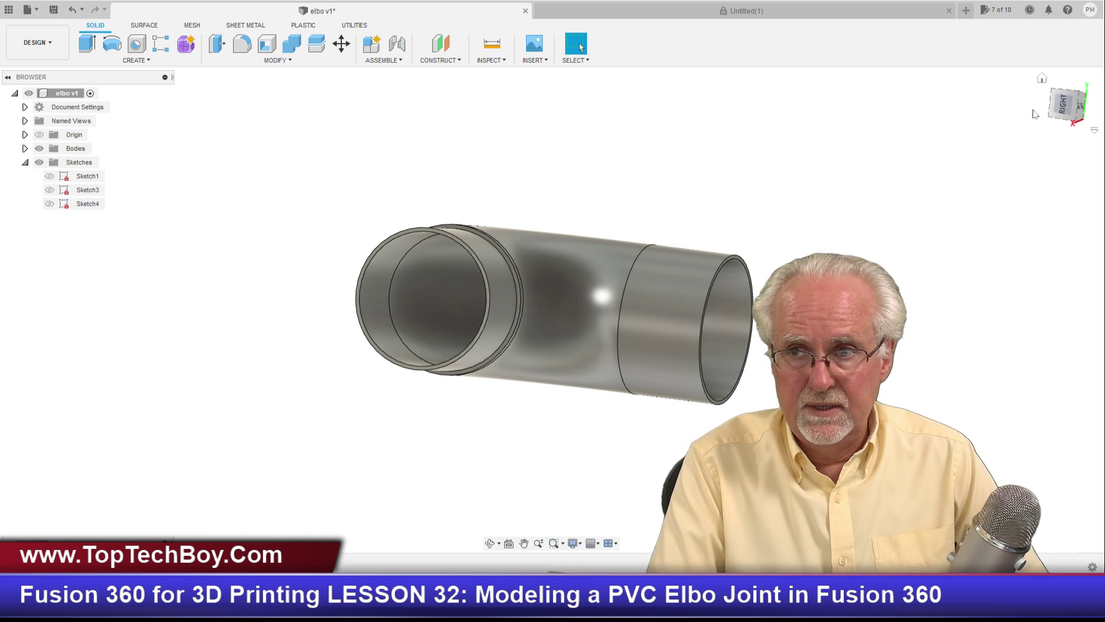
pyautogui.moveTo(1064, 106)
pyautogui.mouseDown()
pyautogui.moveTo(1010, 108)
pyautogui.moveTo(1068, 130)
pyautogui.moveTo(1067, 110)
pyautogui.mouseUp()
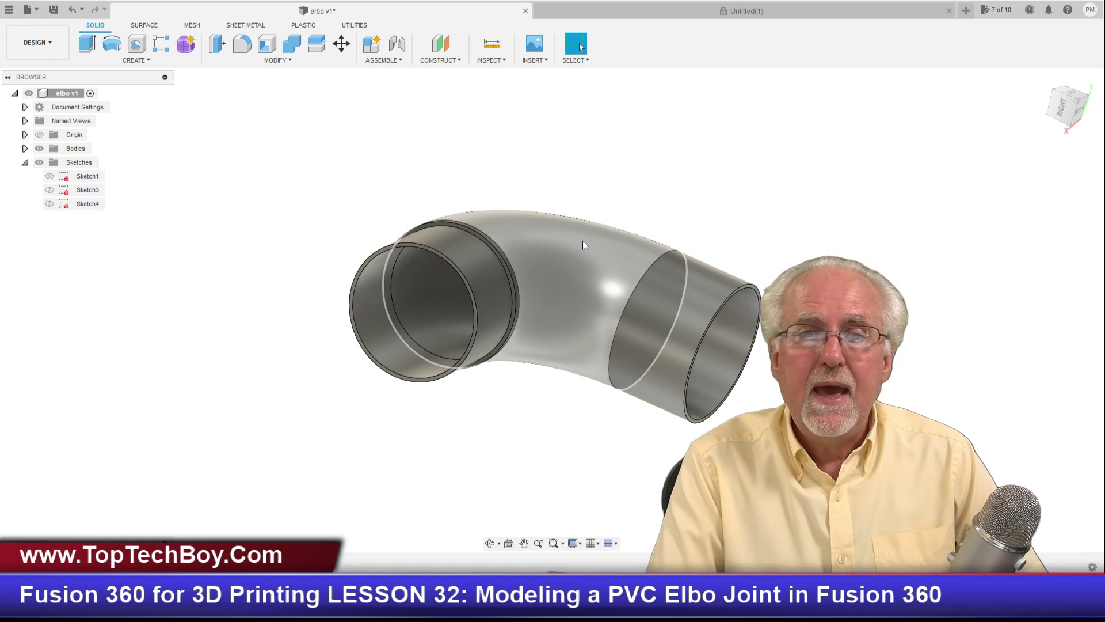
pyautogui.click(1061, 114)
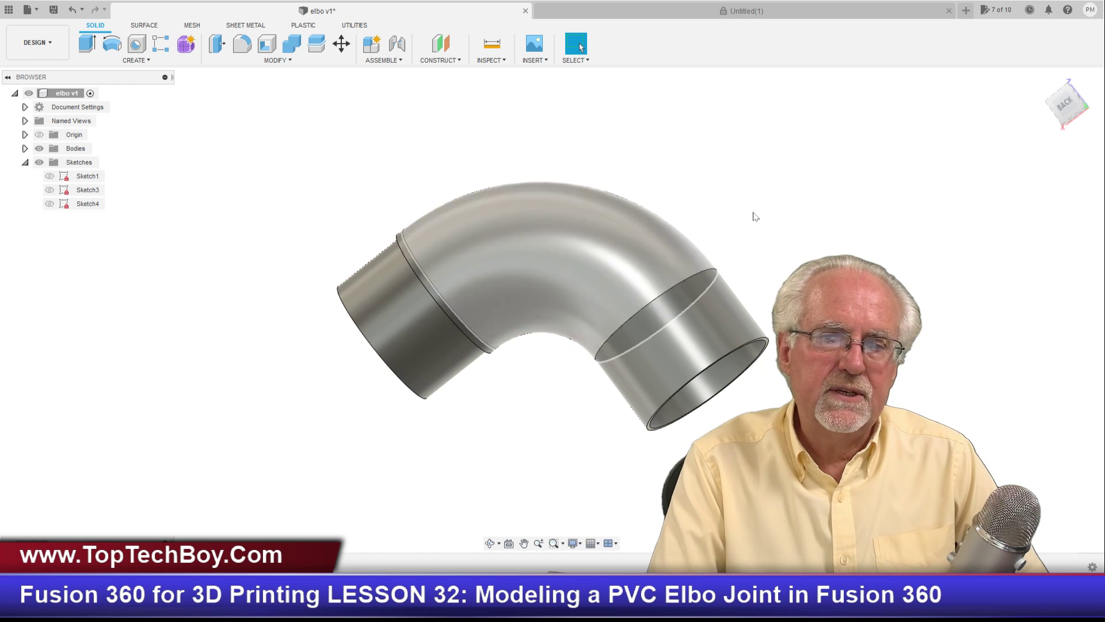
pyautogui.moveTo(1063, 108); pyautogui.dragTo(1068, 85)
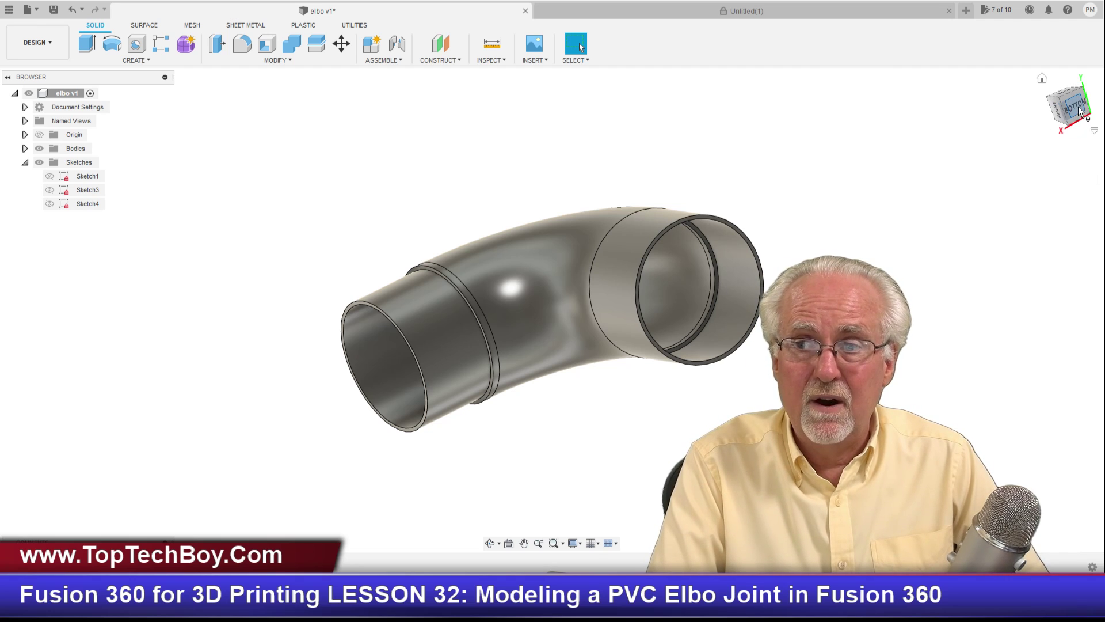
pyautogui.moveTo(1078, 107); pyautogui.dragTo(1098, 108)
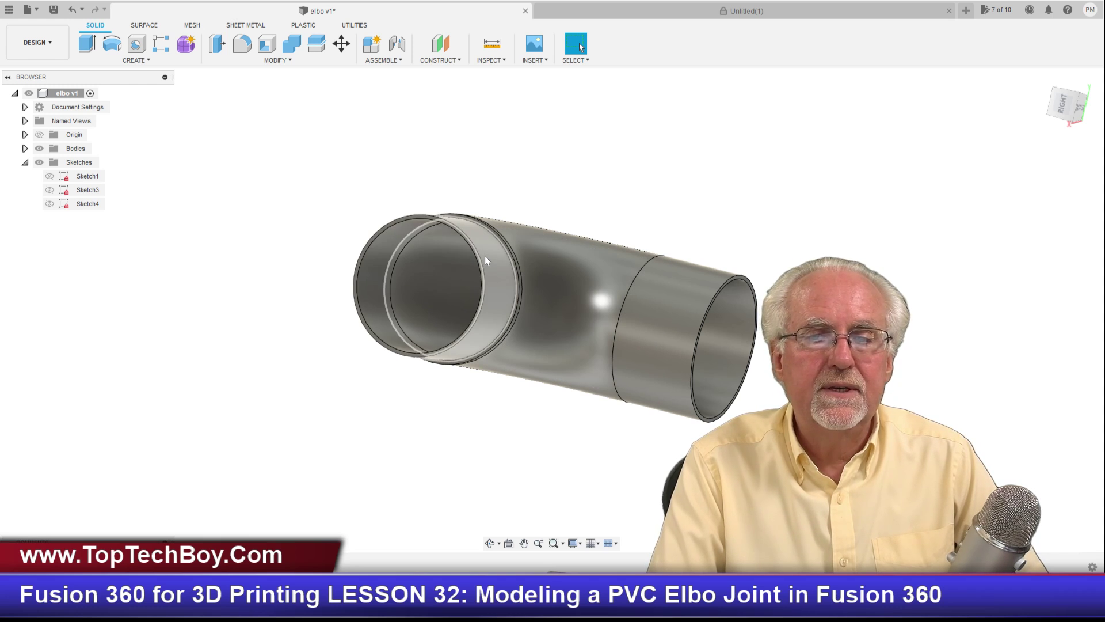
pyautogui.moveTo(1063, 107); pyautogui.dragTo(1068, 105)
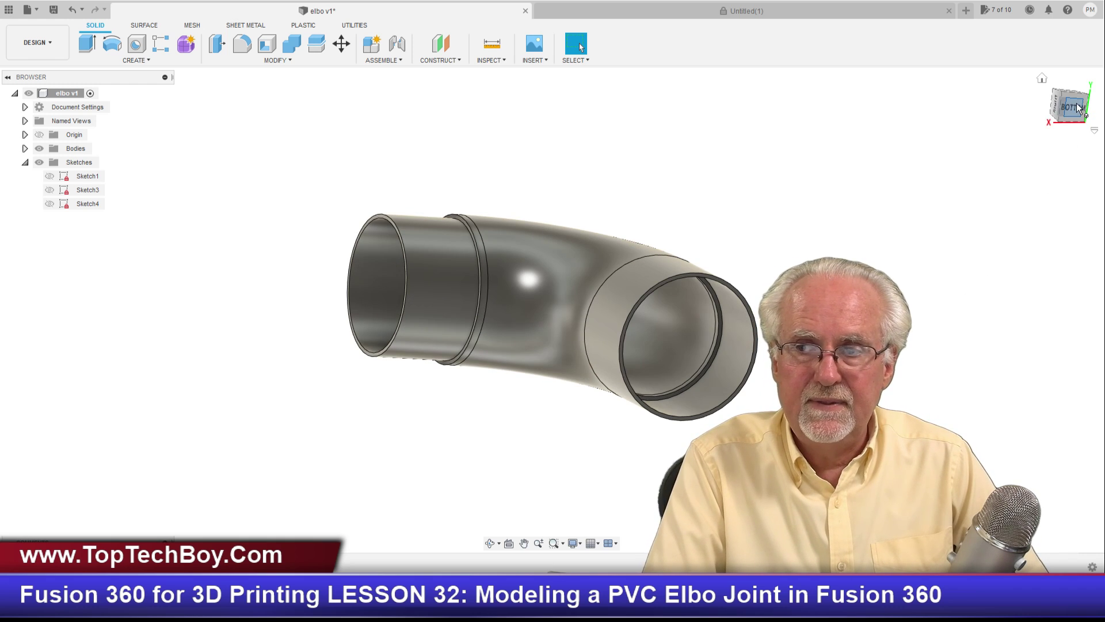
pyautogui.moveTo(1078, 108)
pyautogui.mouseDown()
pyautogui.moveTo(1061, 154)
pyautogui.moveTo(1062, 130)
pyautogui.mouseUp()
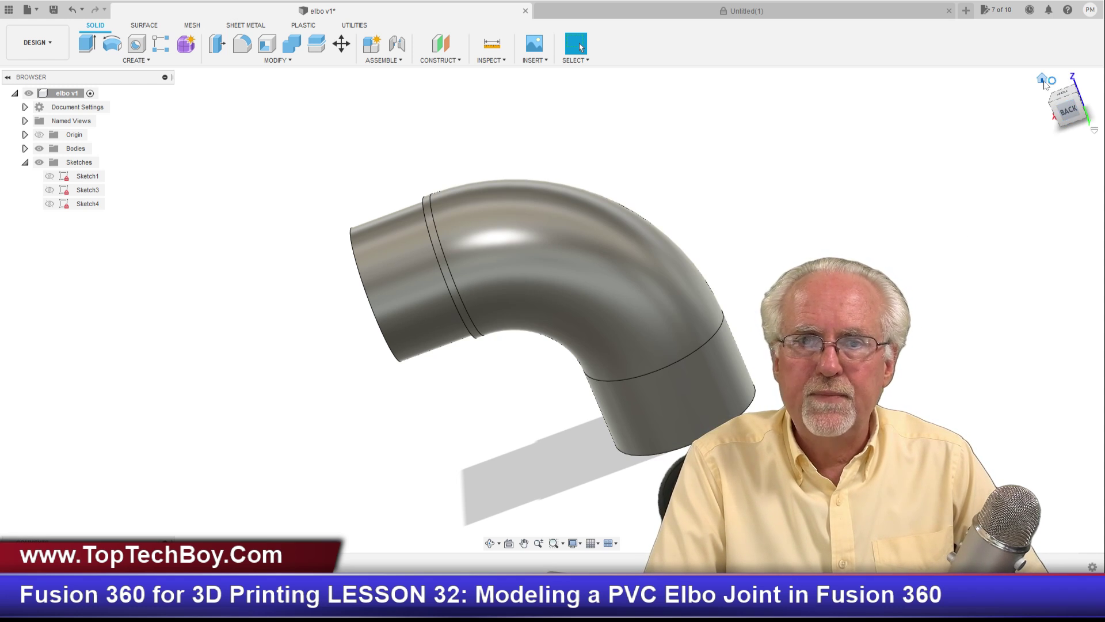
pyautogui.click(1042, 80)
# Add a user parameter named OR with unit mm and value 38 in the new untitled design
pyautogui.click(747, 11)
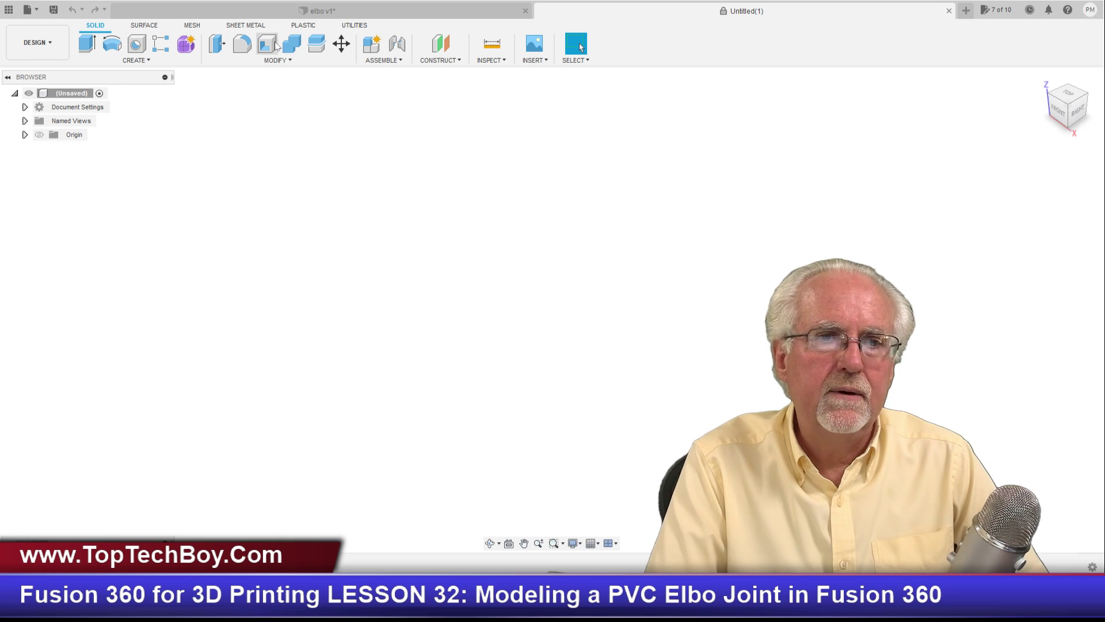
pyautogui.click(276, 60)
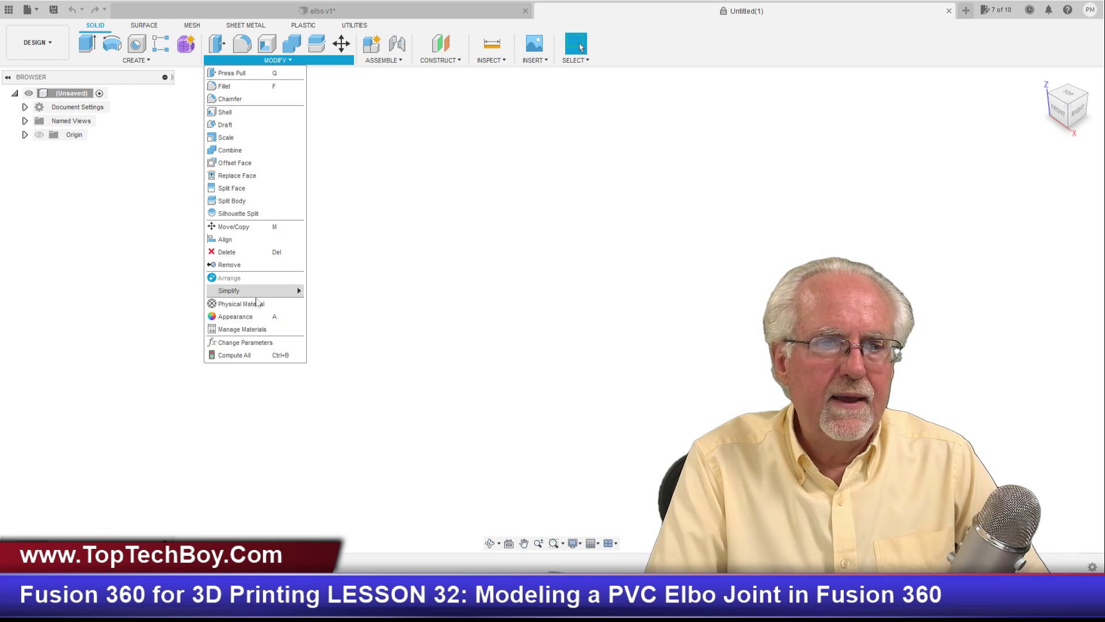
pyautogui.click(256, 342)
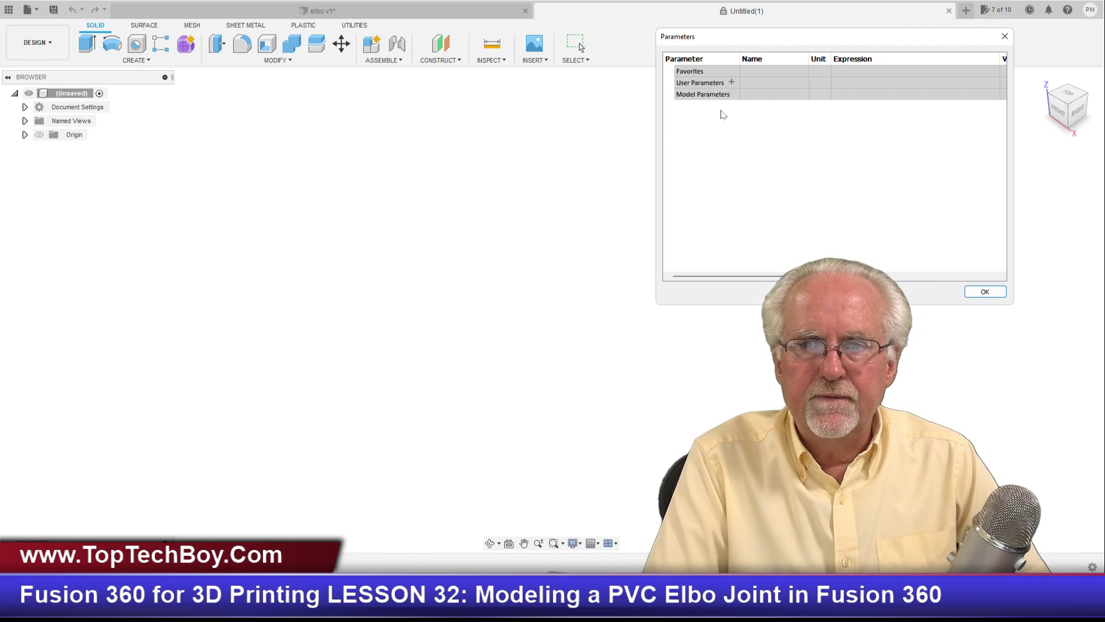
pyautogui.click(732, 82)
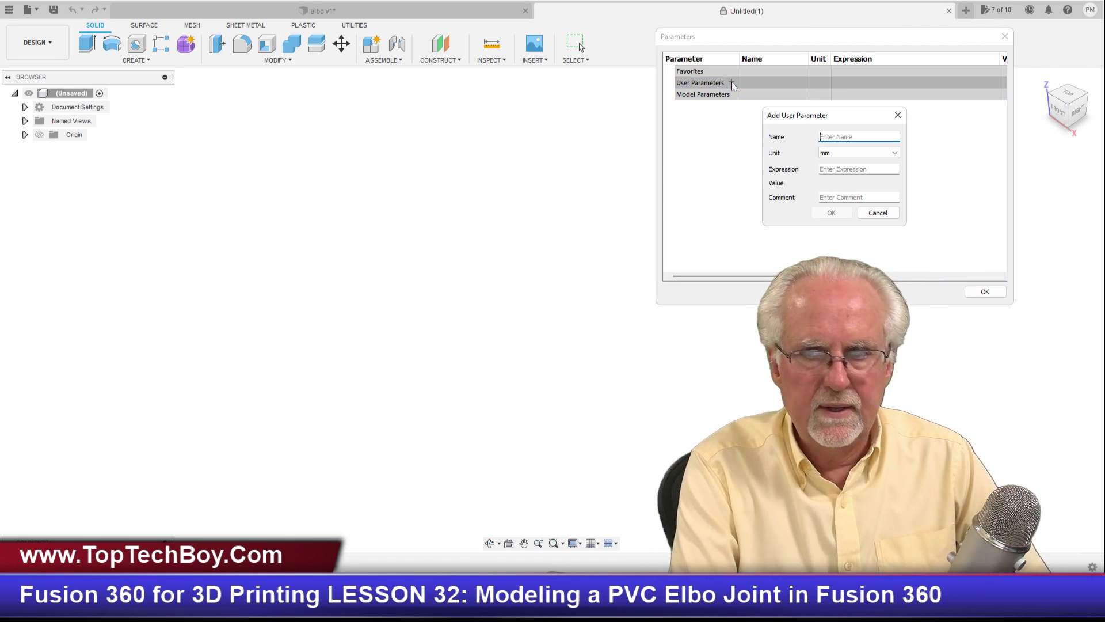
pyautogui.write('OT')
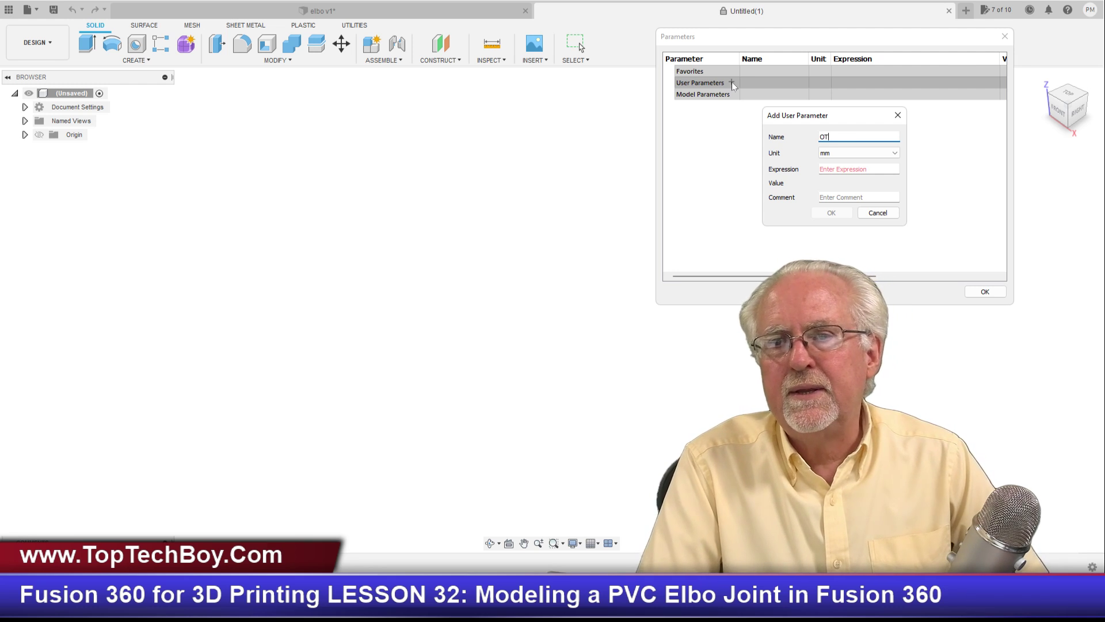
pyautogui.write('R')
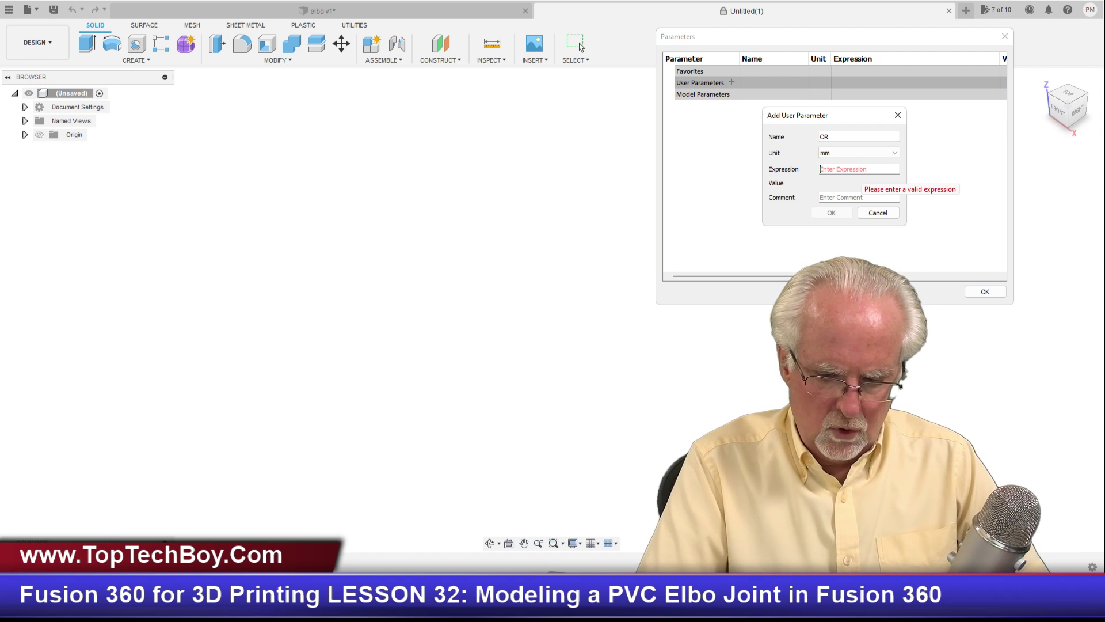
pyautogui.press('Return')
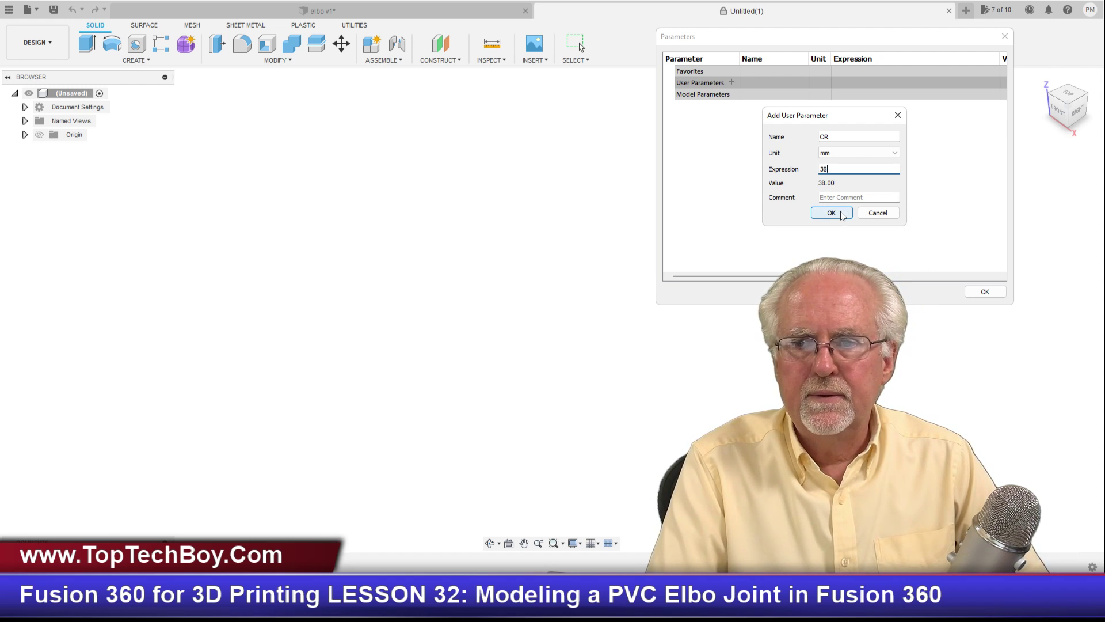
# Add a user parameter named thickness with unit mm and value 4
pyautogui.click(731, 82)
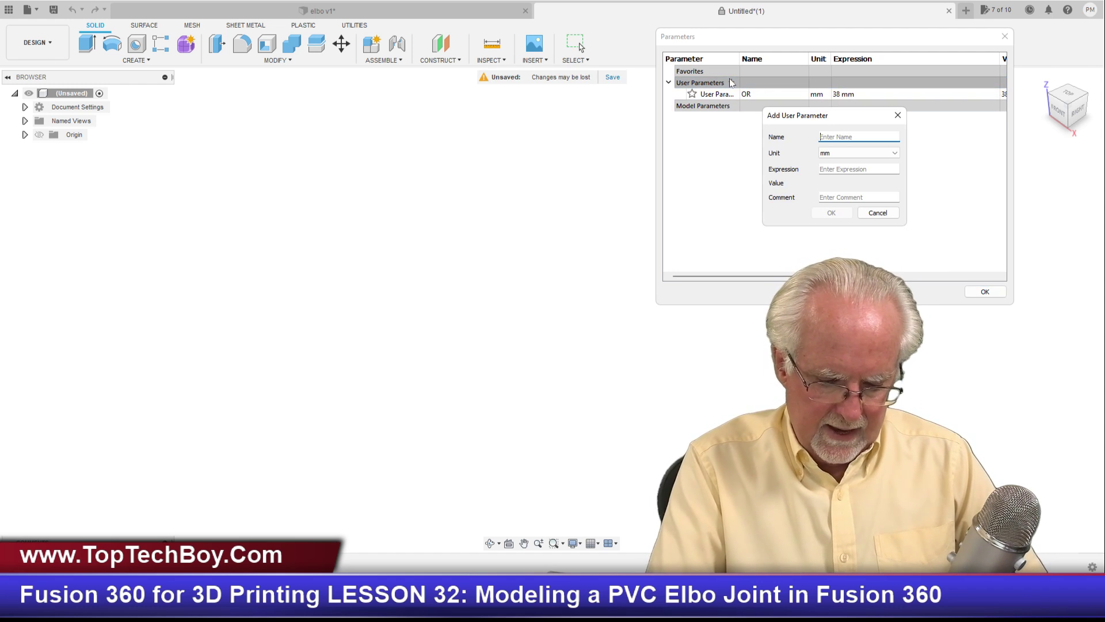
pyautogui.write('IR')
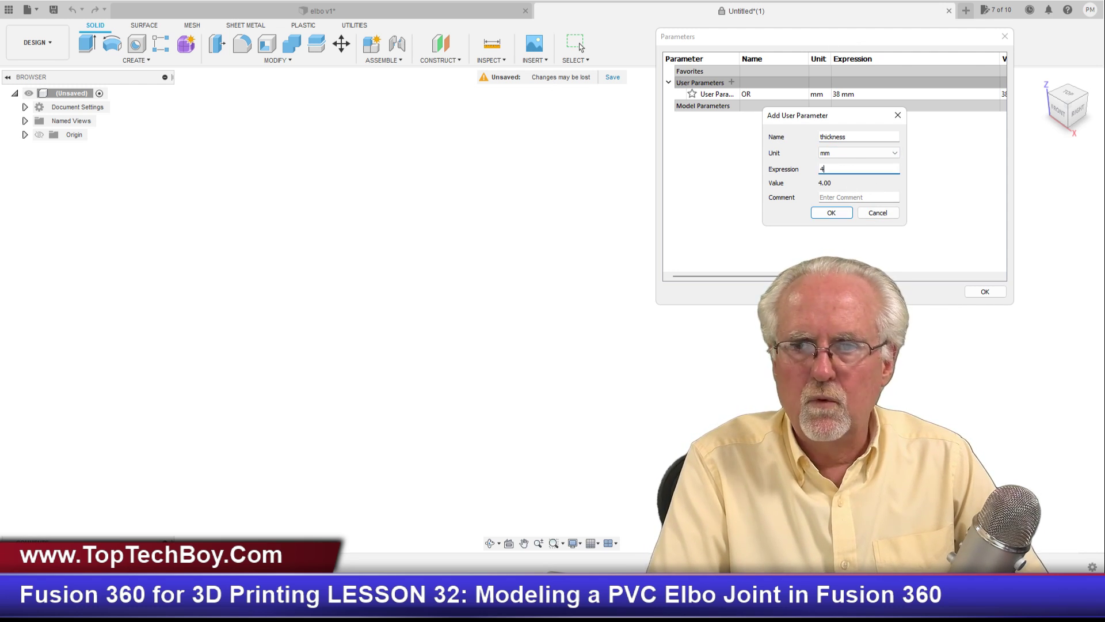
pyautogui.click(832, 213)
# Check the elbow's open ends in elbo v1, and add a user parameter IR in mm as OR-thickness to the untitled design
pyautogui.click(366, 13)
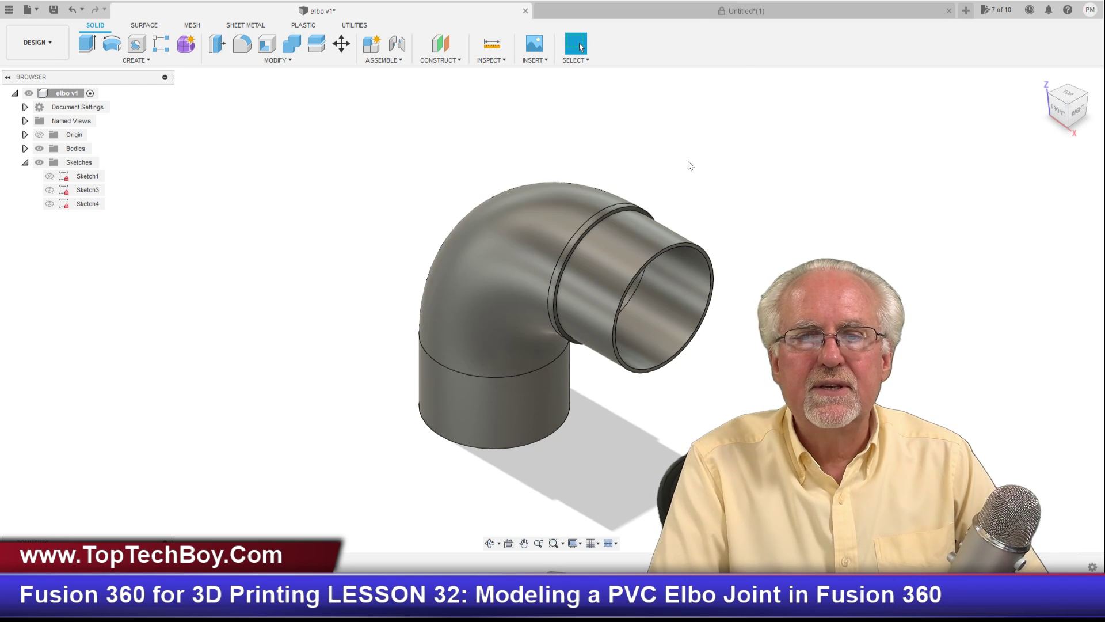
pyautogui.click(1058, 115)
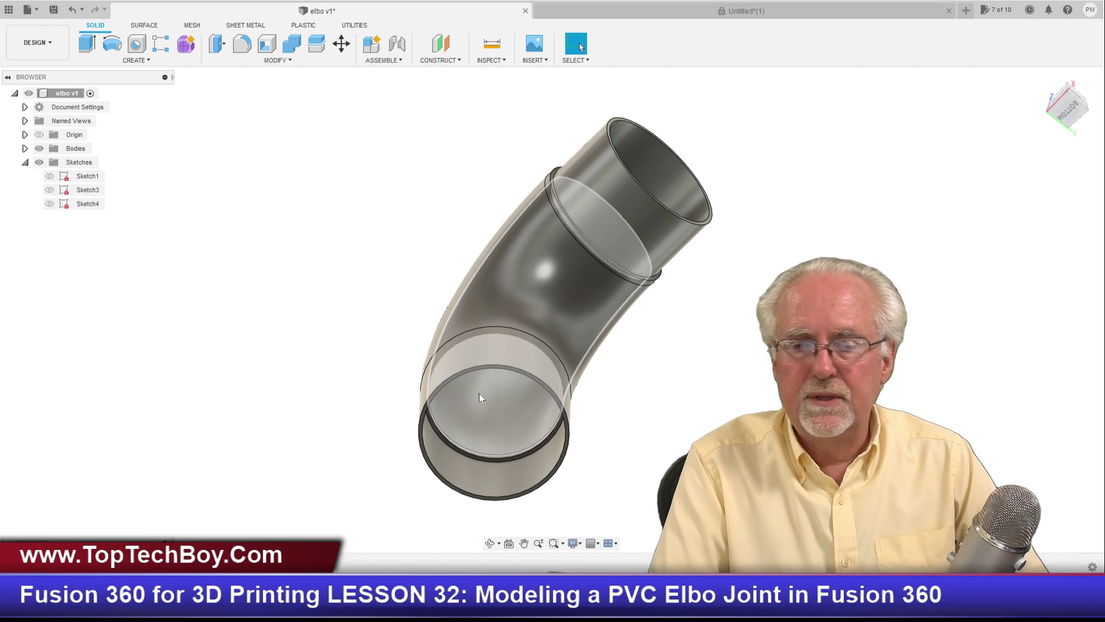
pyautogui.click(686, 13)
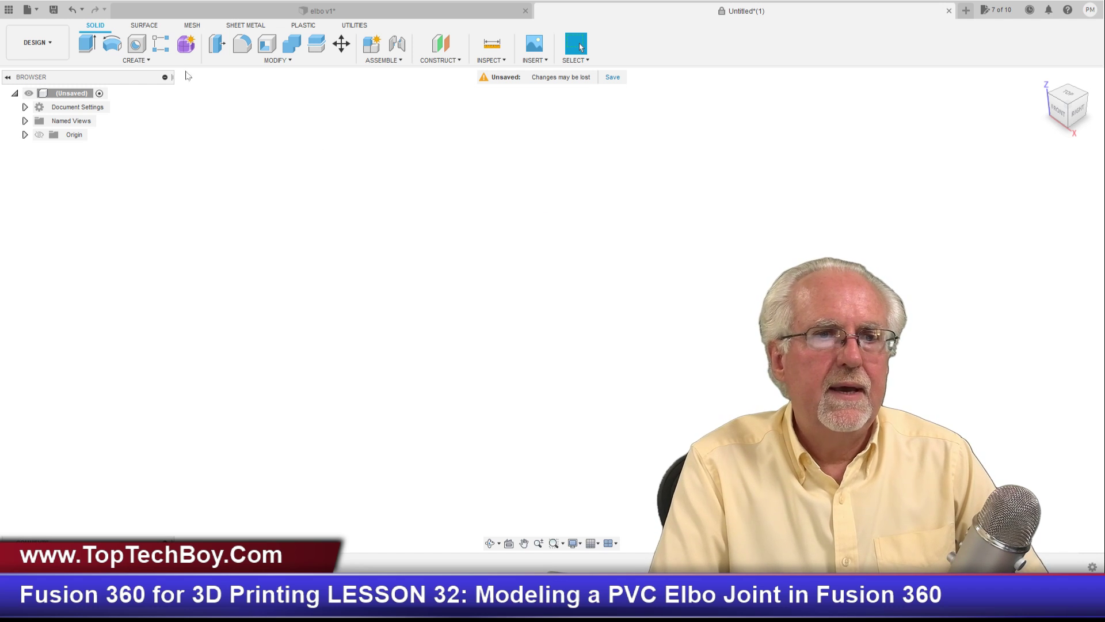
pyautogui.click(286, 65)
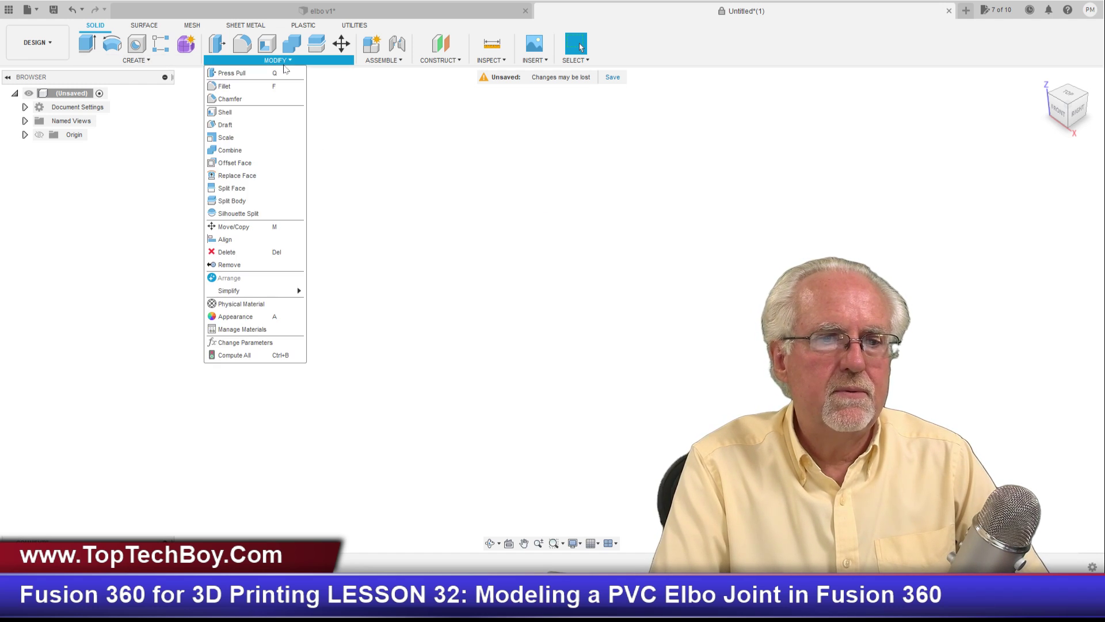
pyautogui.click(265, 343)
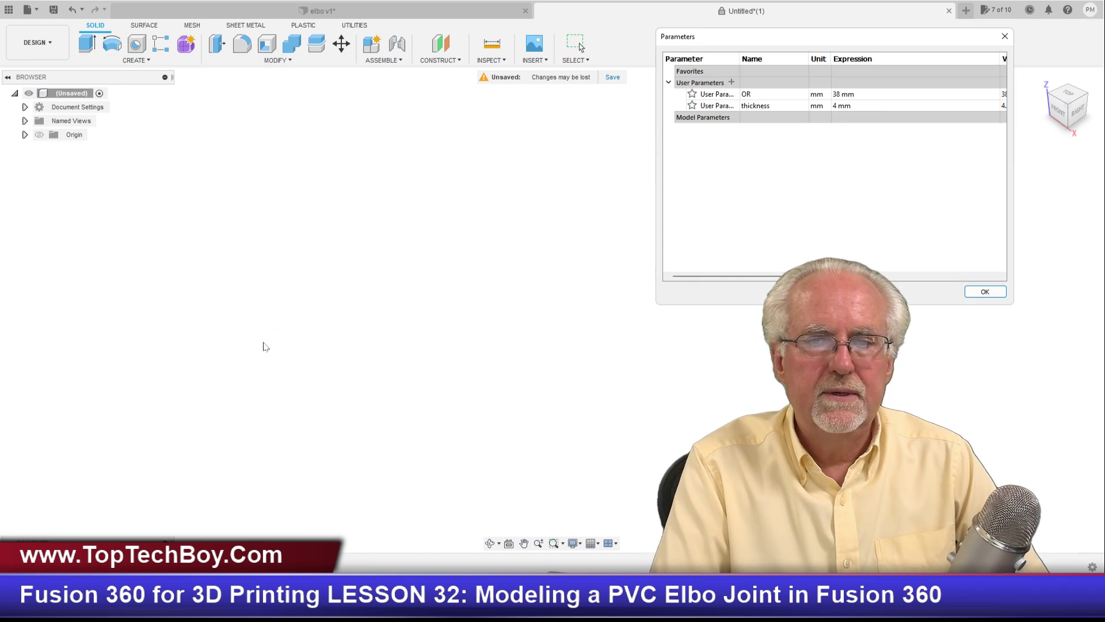
pyautogui.moveTo(820, 44); pyautogui.dragTo(294, 119)
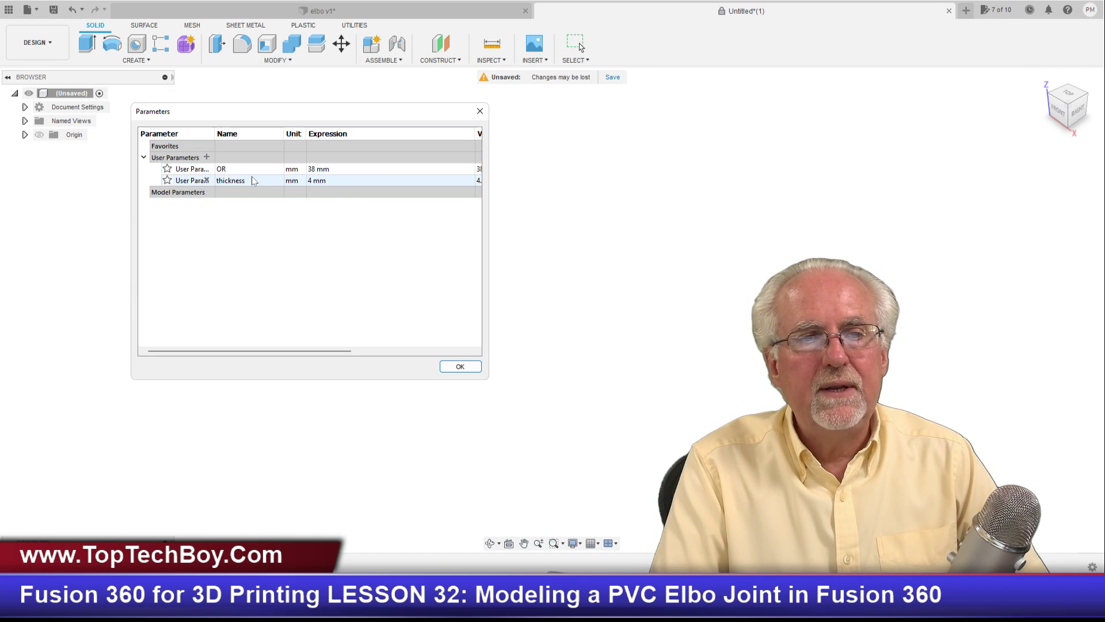
pyautogui.click(205, 158)
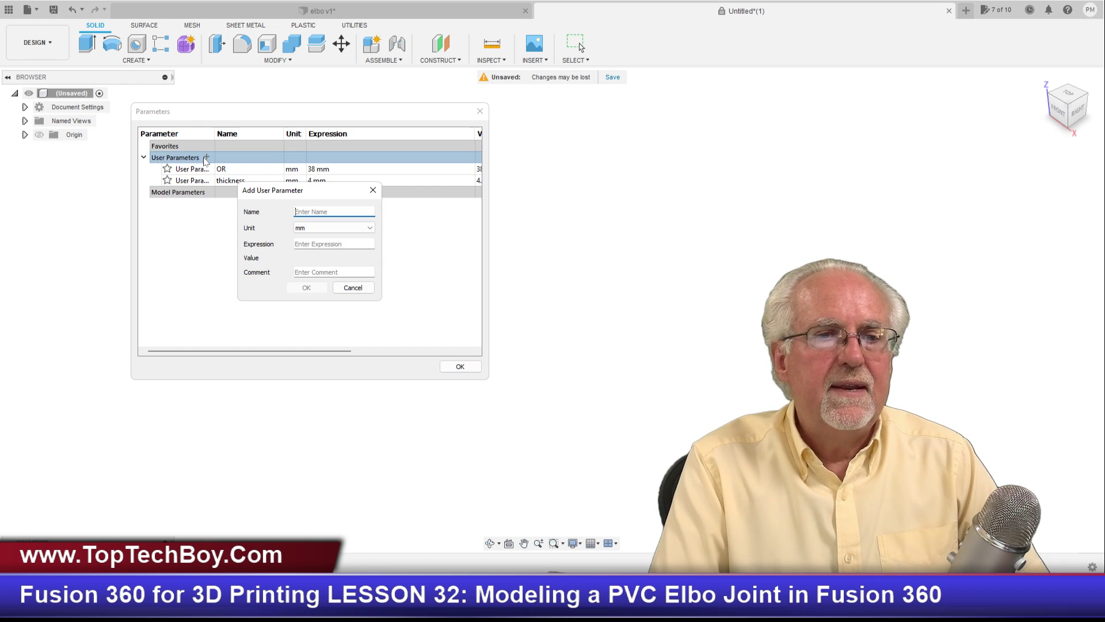
pyautogui.write('IR')
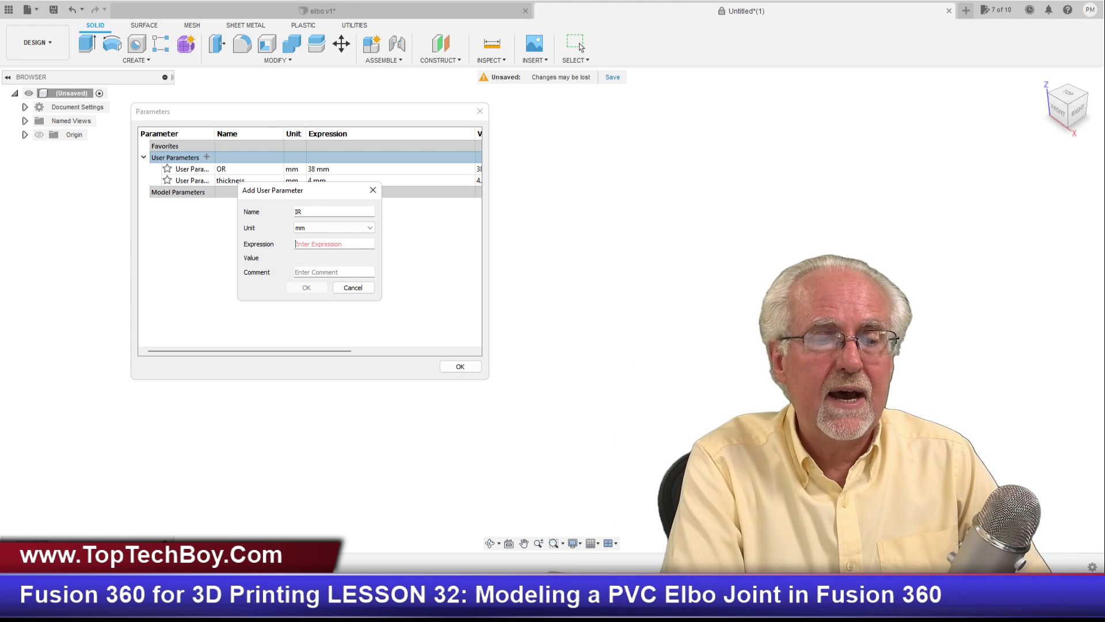
pyautogui.write('OR-th')
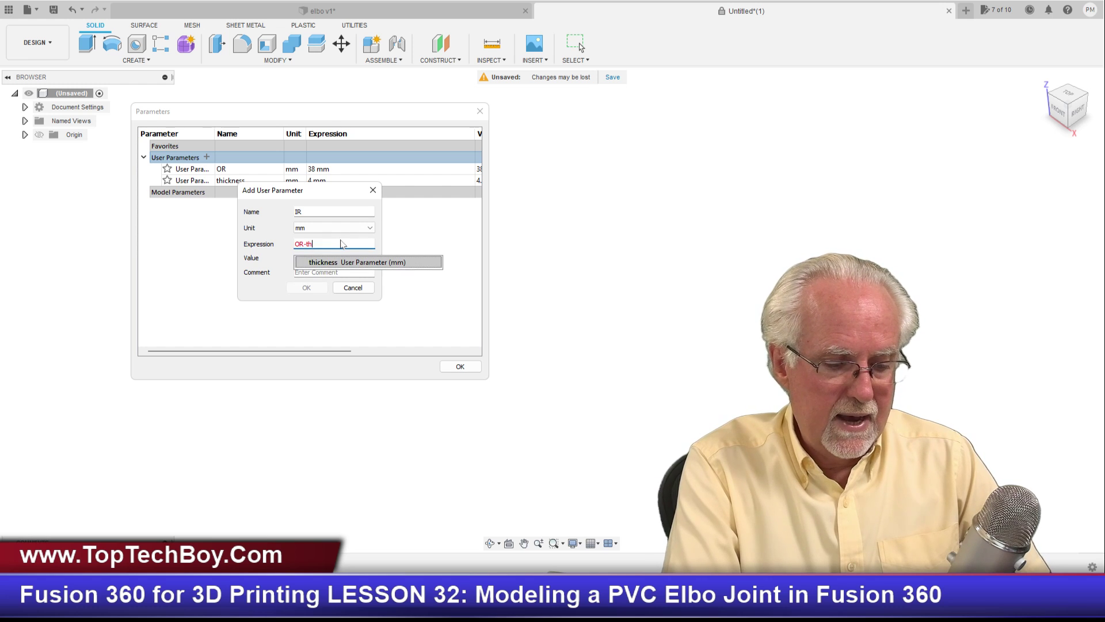
pyautogui.write('ickness')
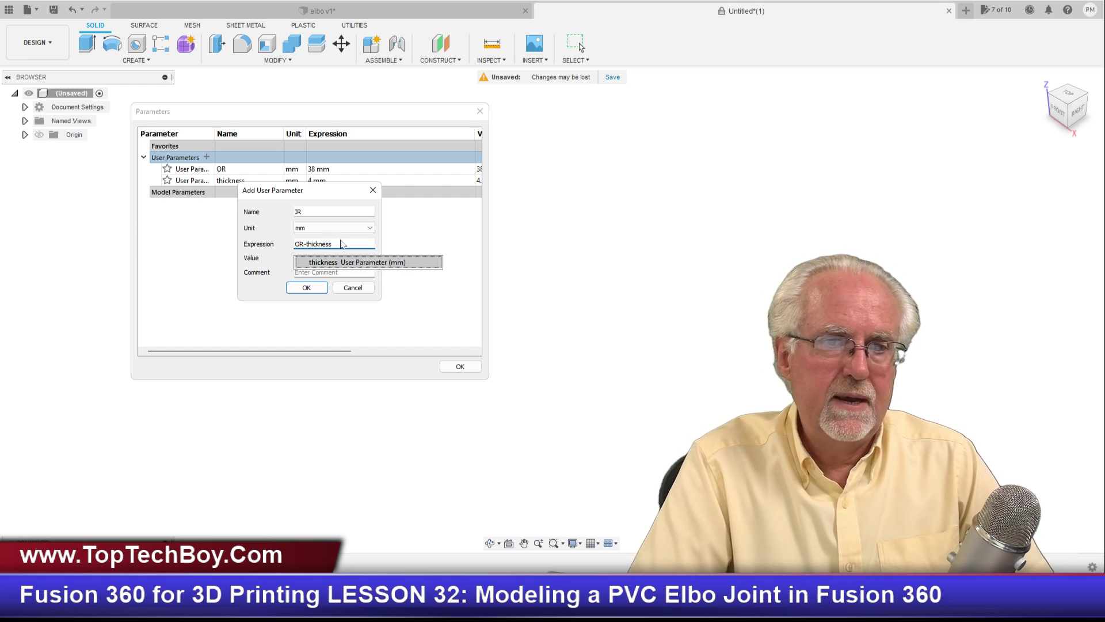
pyautogui.click(306, 288)
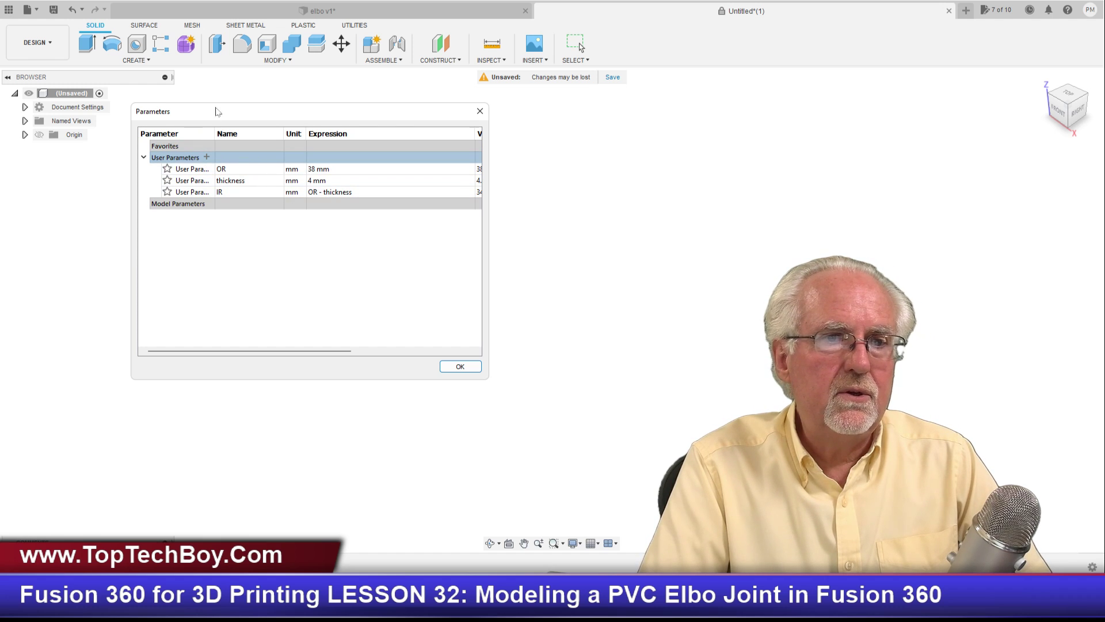
# Check the elbow's front view in elbo v1, and add a user parameter spanH in mm with value 60 to the untitled design
pyautogui.click(295, 10)
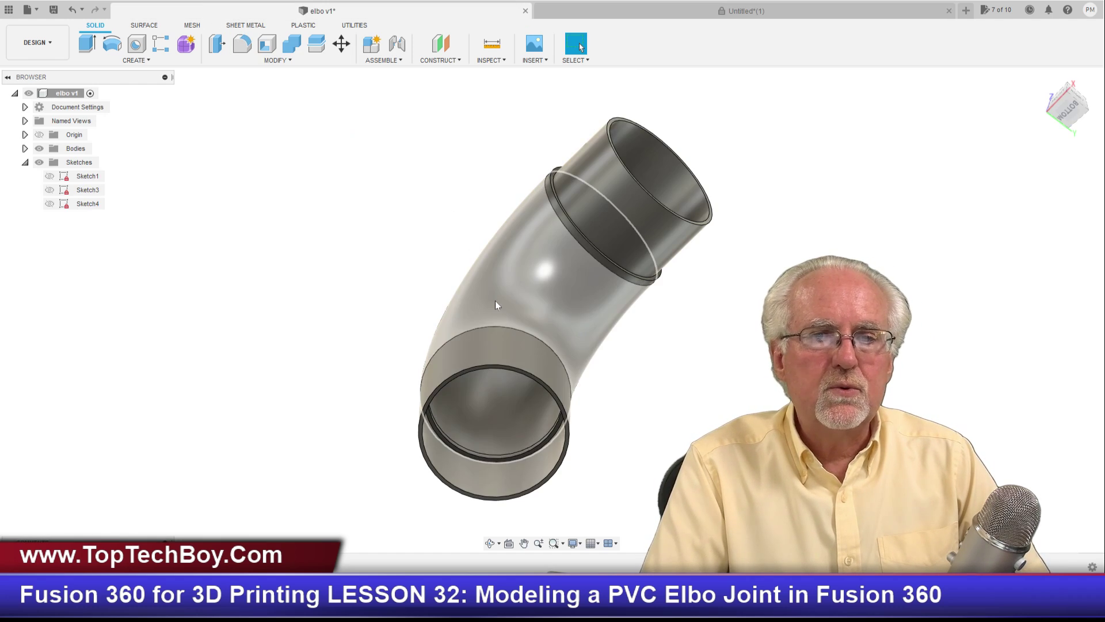
pyautogui.moveTo(1066, 110); pyautogui.dragTo(1078, 141)
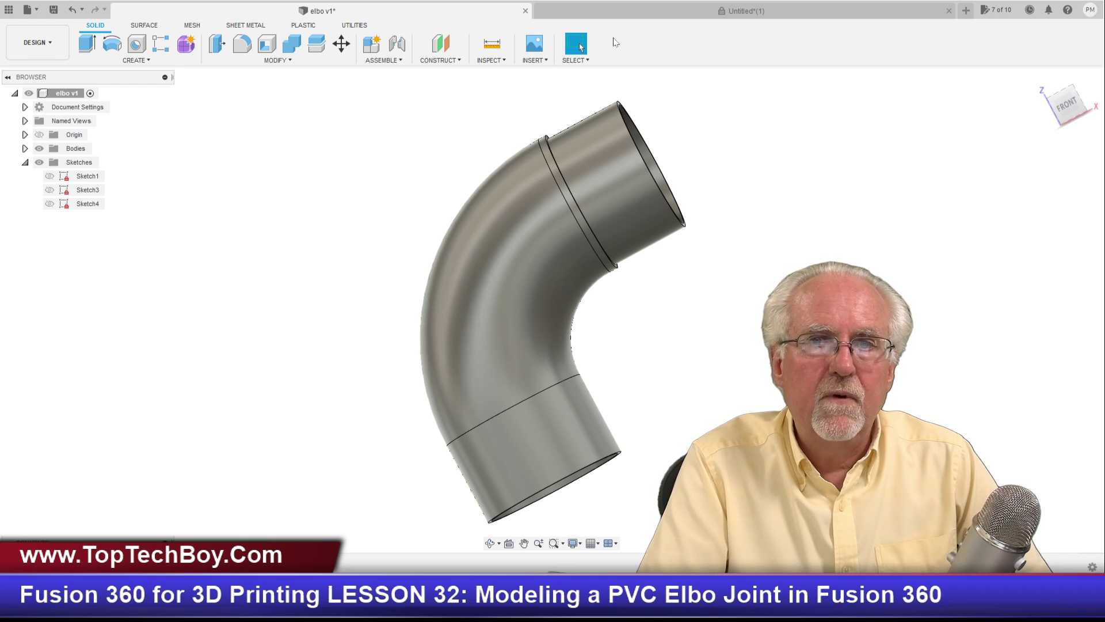
pyautogui.click(626, 14)
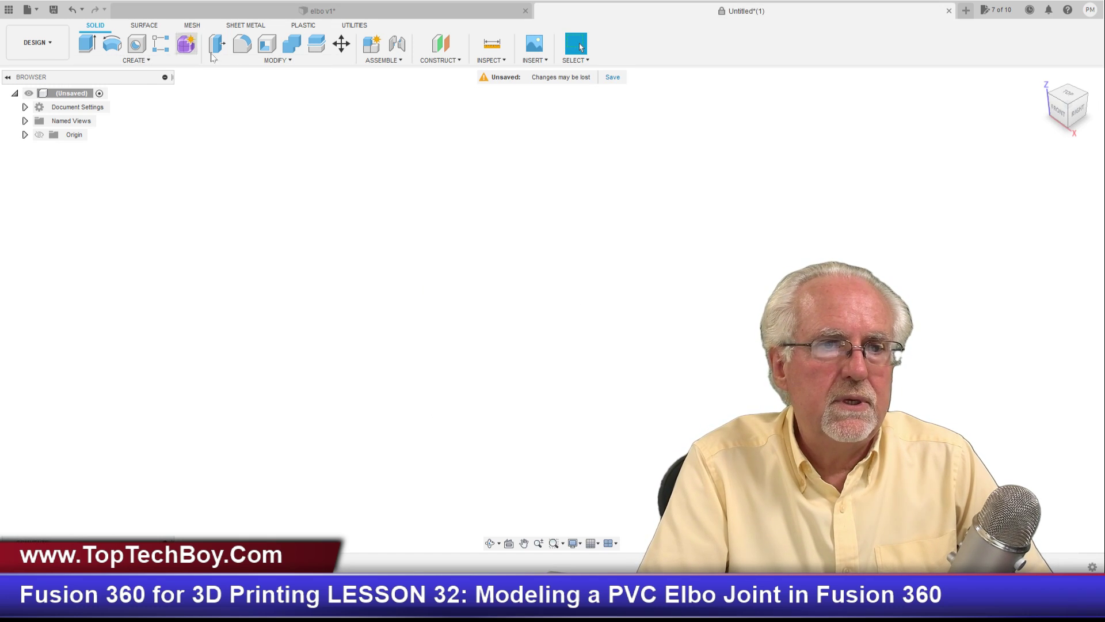
pyautogui.click(290, 61)
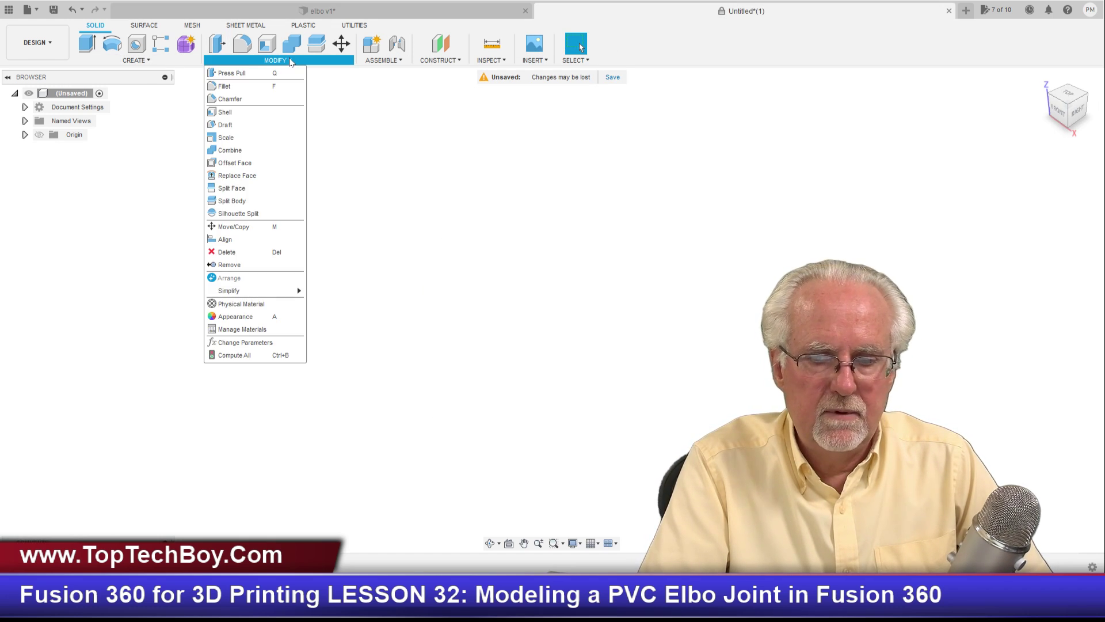
pyautogui.click(268, 342)
pyautogui.moveTo(818, 42); pyautogui.dragTo(469, 185)
pyautogui.click(382, 224)
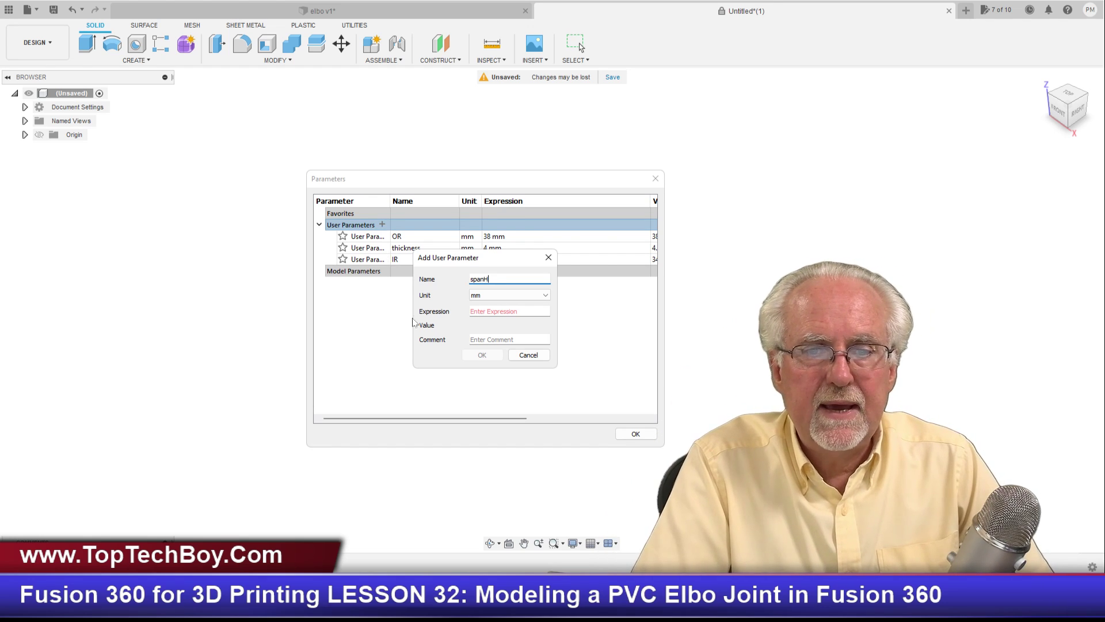
pyautogui.press('Tab')
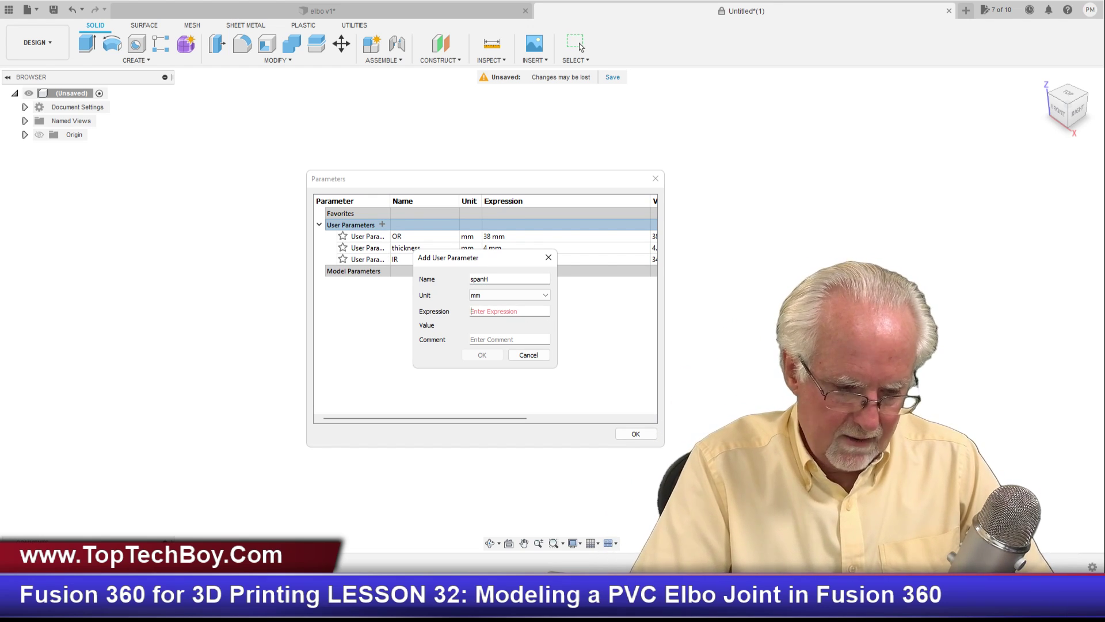
pyautogui.write('60')
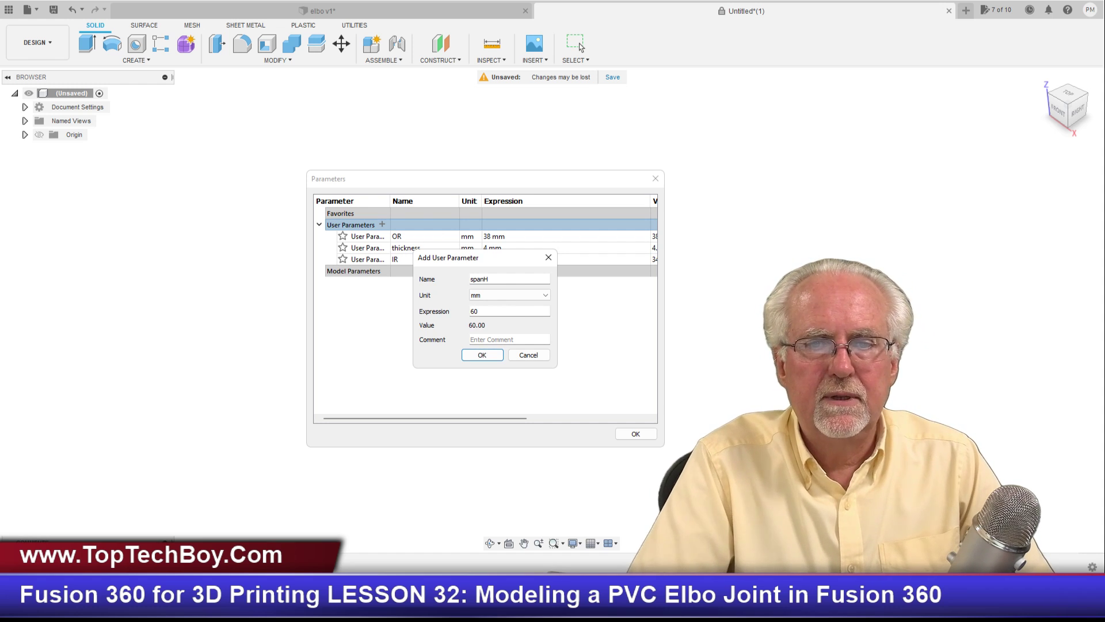
pyautogui.click(477, 355)
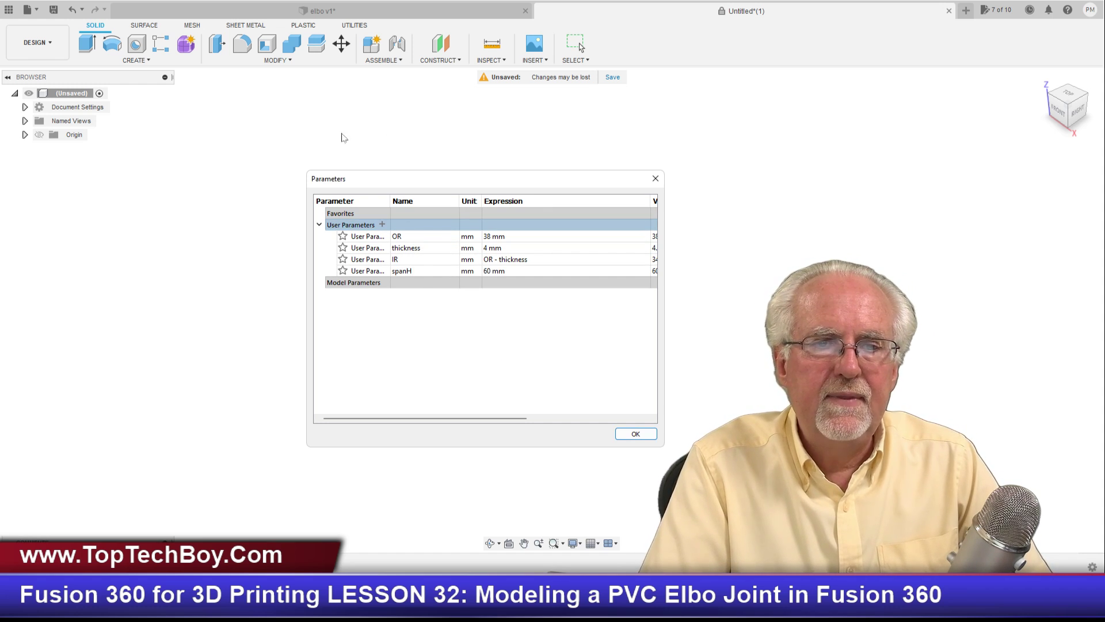
# Add a user parameter named spanL with unit mm and value 60
pyautogui.click(381, 225)
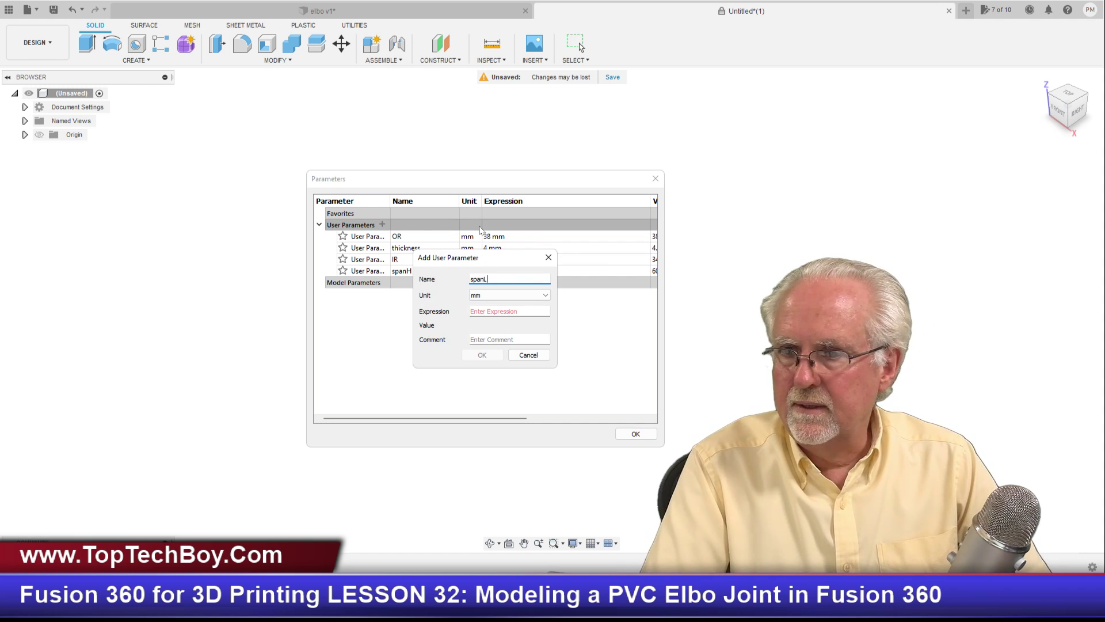
pyautogui.press('Tab')
pyautogui.press('Tab')
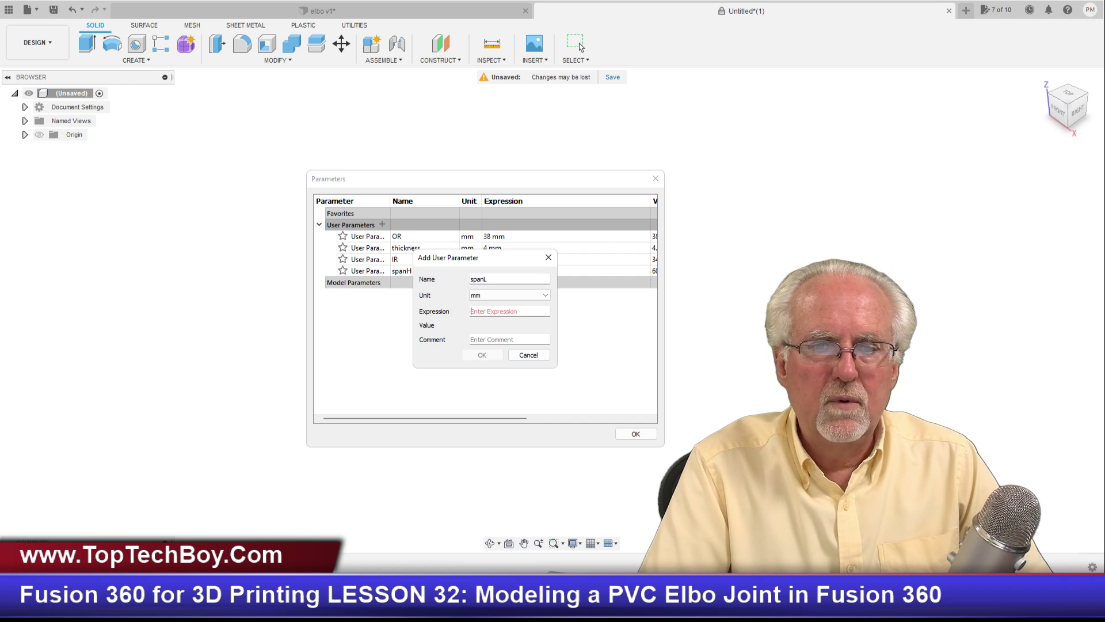
pyautogui.write('60')
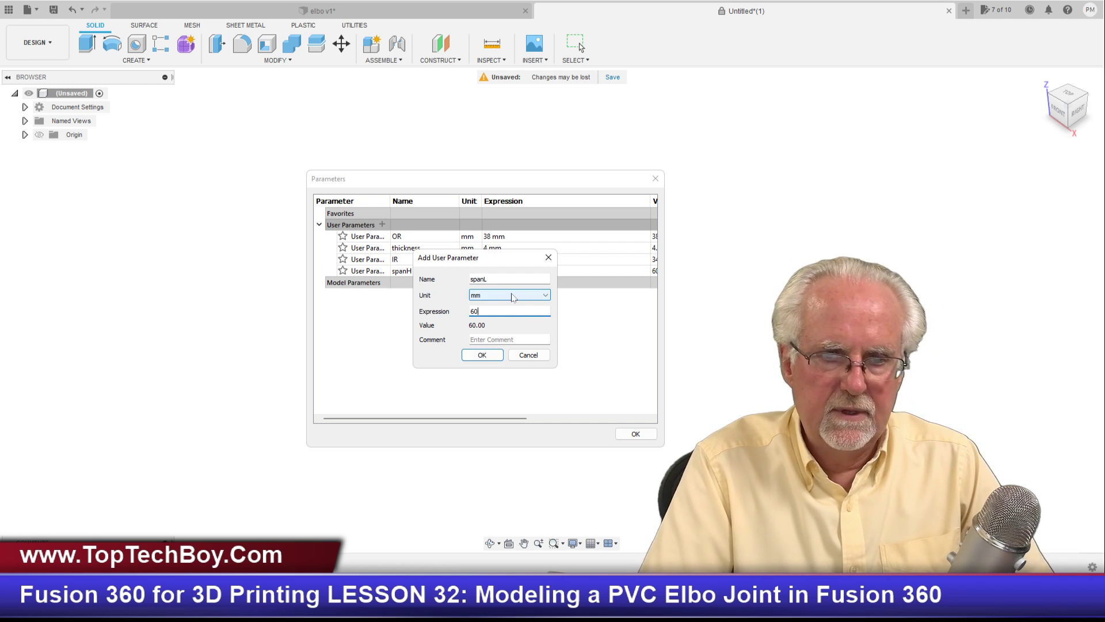
pyautogui.click(497, 356)
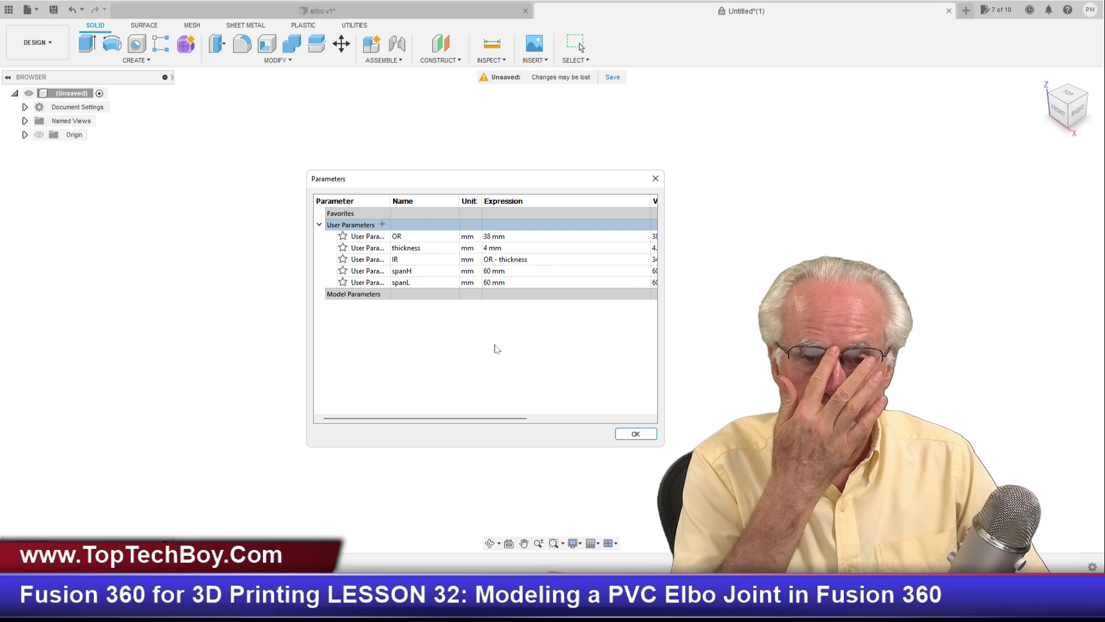
# Add a user parameter named curve with unit mm and the expression OR
pyautogui.click(382, 225)
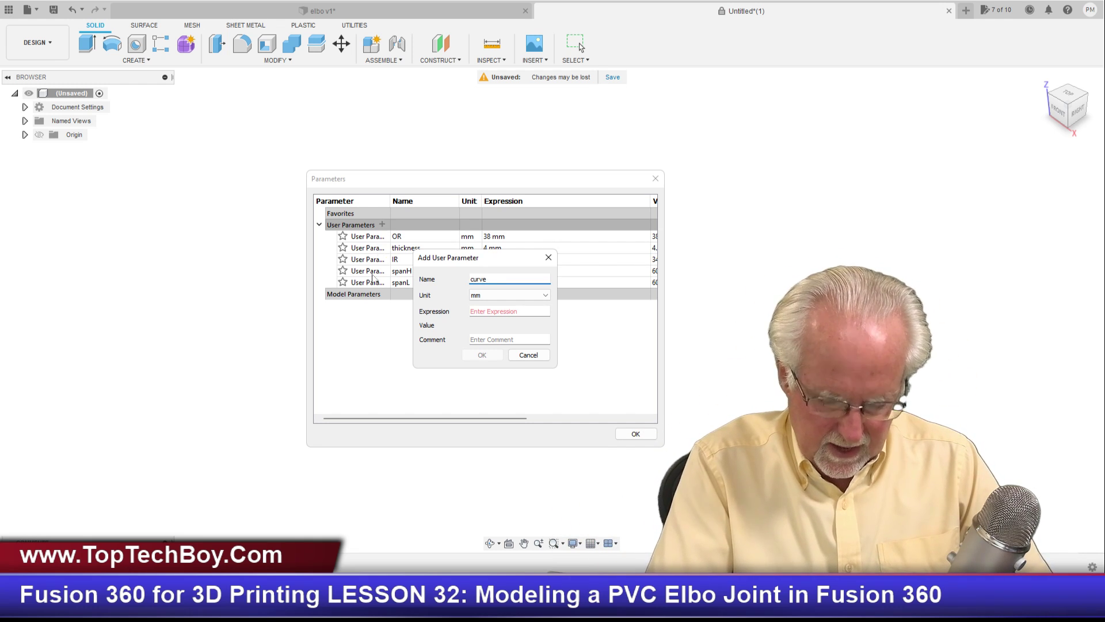
pyautogui.press('Tab')
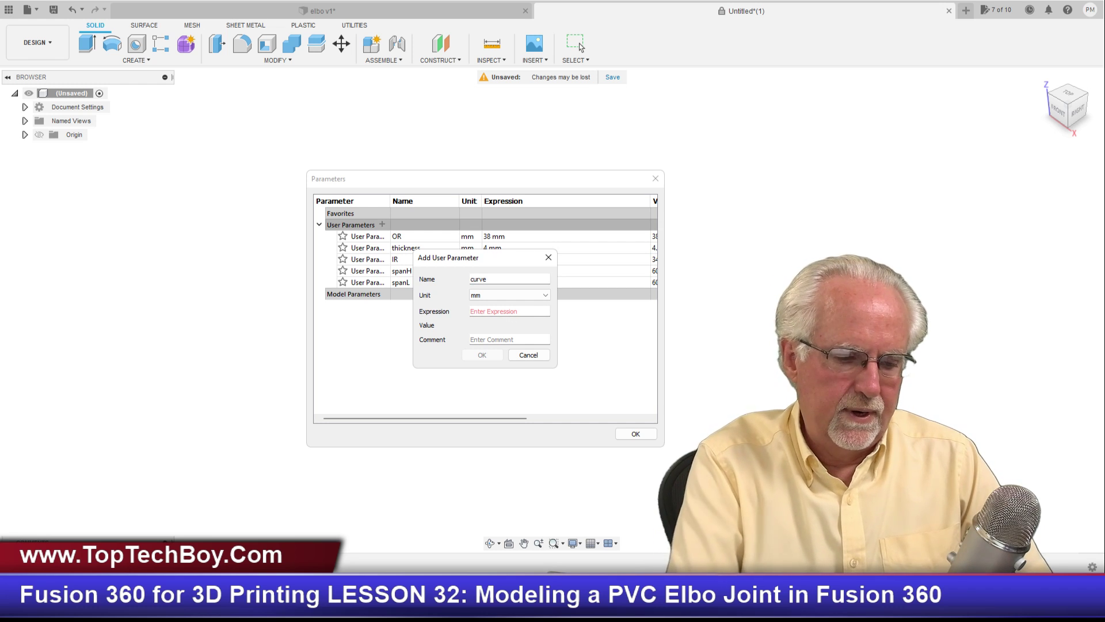
pyautogui.write('OR')
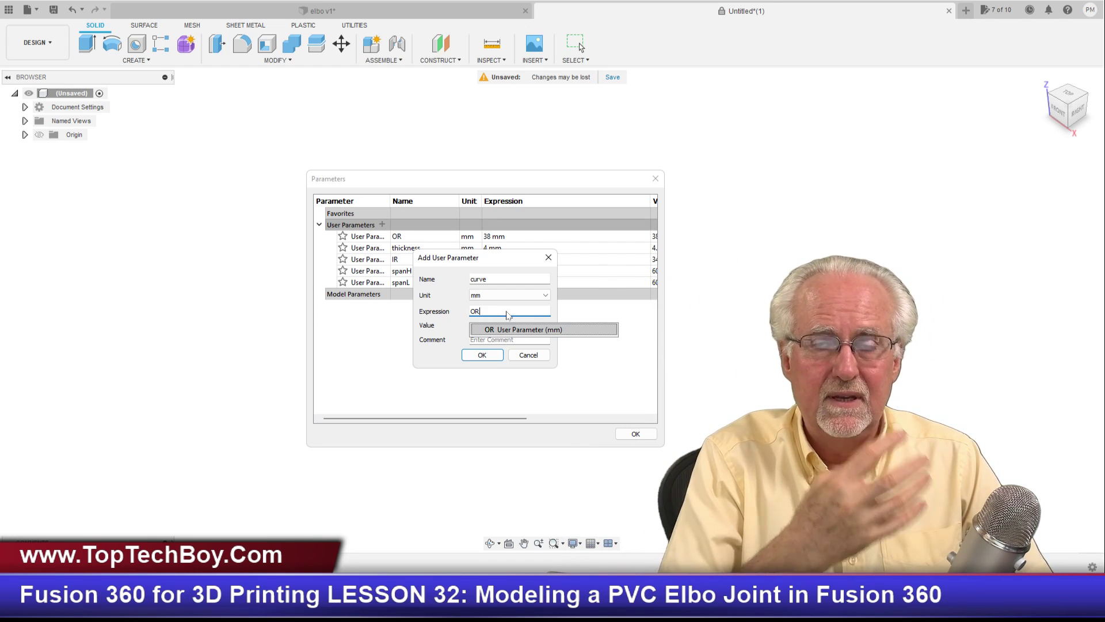
pyautogui.click(482, 355)
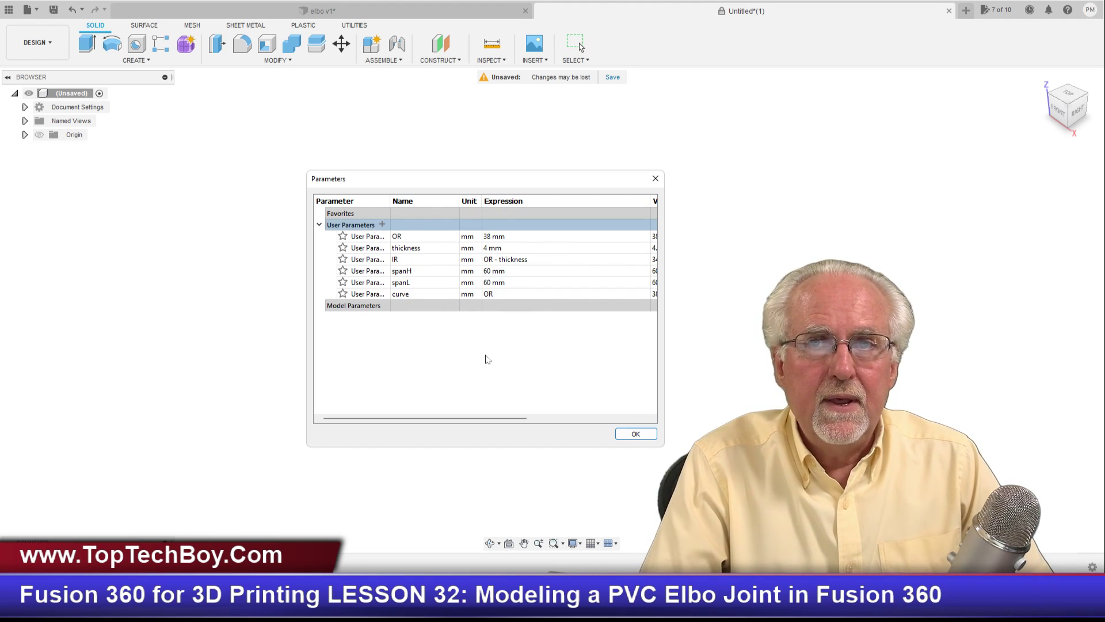
# Examine the finished elbow's bend, collar and the inner lips of both open ends in elbo v1
pyautogui.click(366, 17)
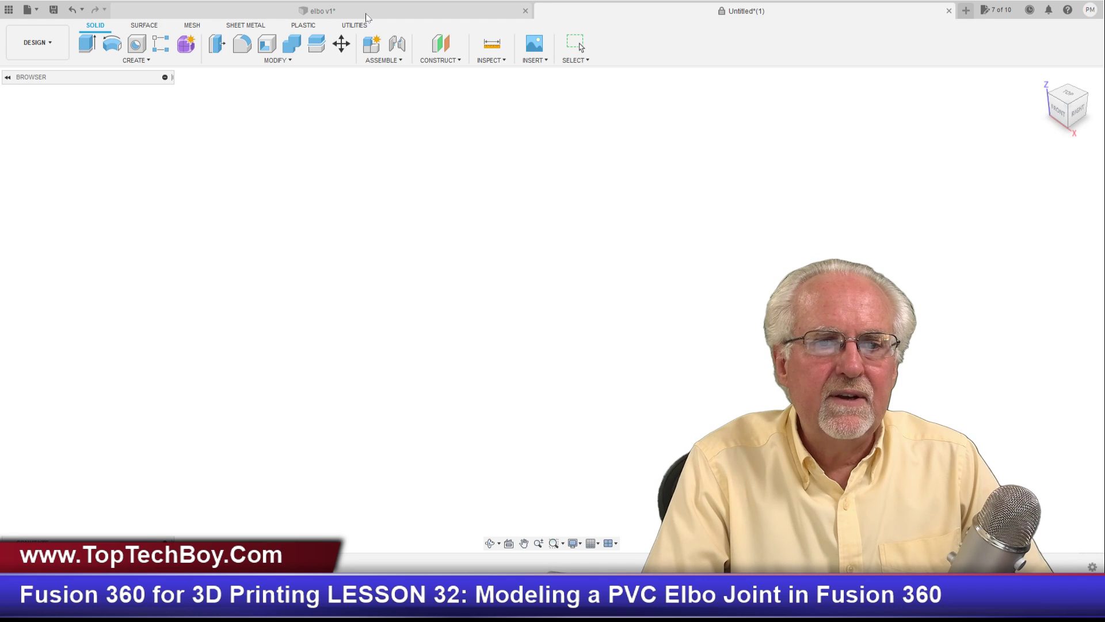
pyautogui.moveTo(552, 309)
pyautogui.keyDown('shift'); pyautogui.mouseDown(button='middle')
pyautogui.moveTo(556, 242)
pyautogui.moveTo(602, 211)
pyautogui.mouseUp(button='middle'); pyautogui.keyUp('shift')
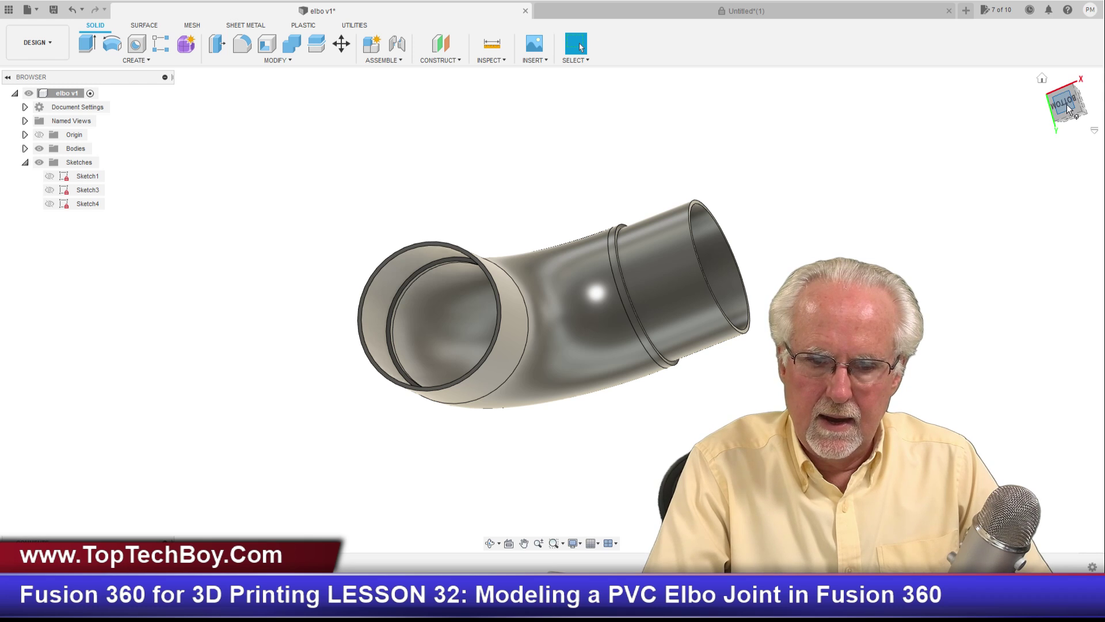
pyautogui.moveTo(1060, 105); pyautogui.dragTo(1042, 111)
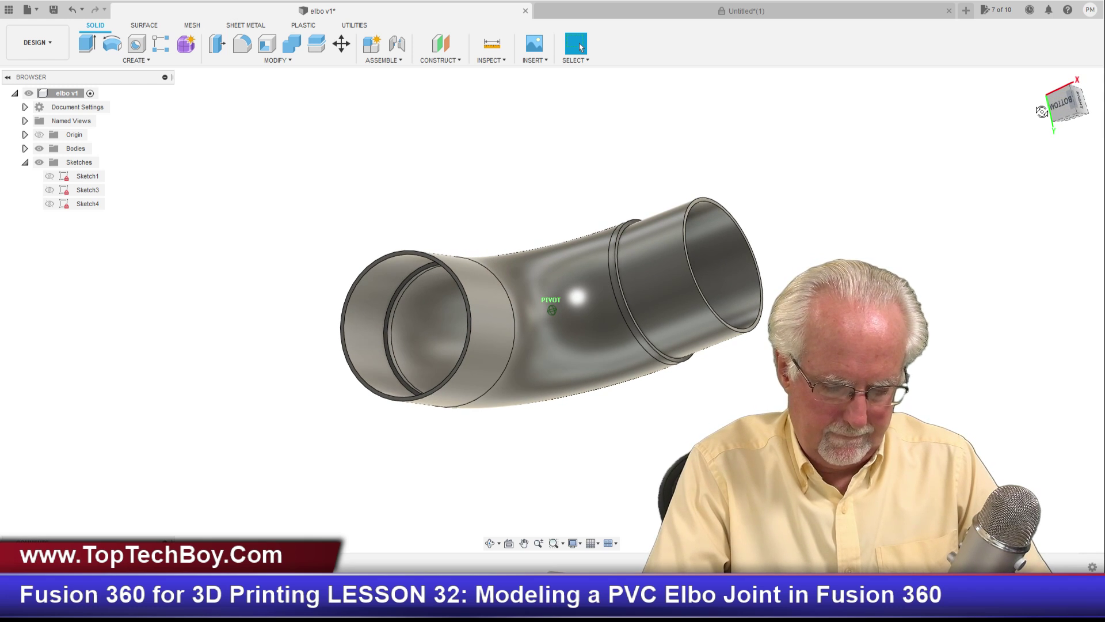
pyautogui.moveTo(1042, 111); pyautogui.dragTo(915, 114)
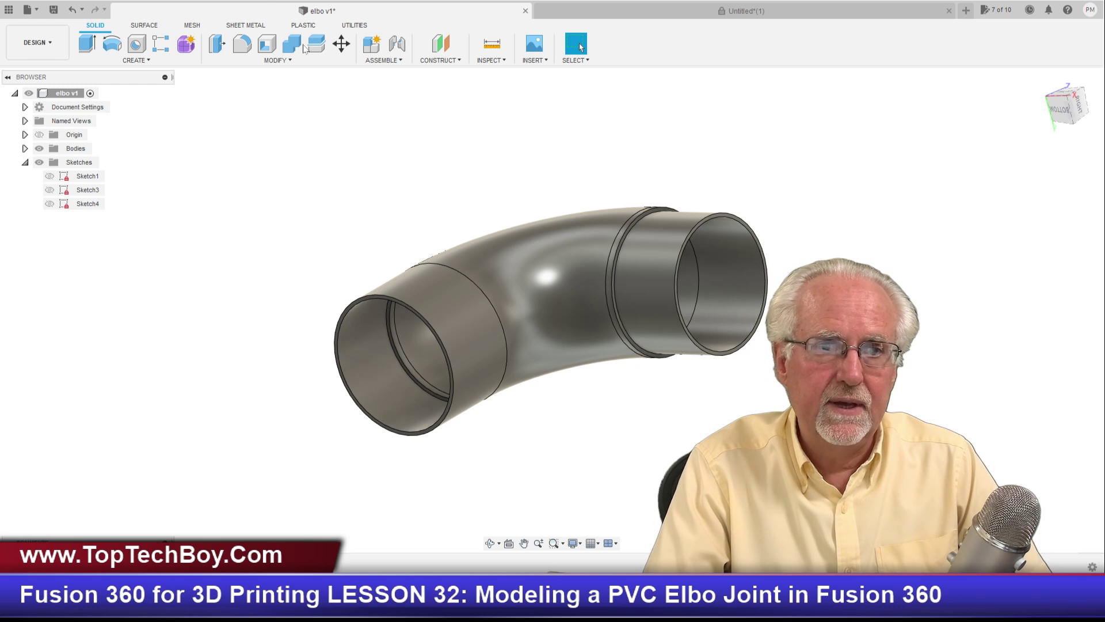
pyautogui.click(290, 62)
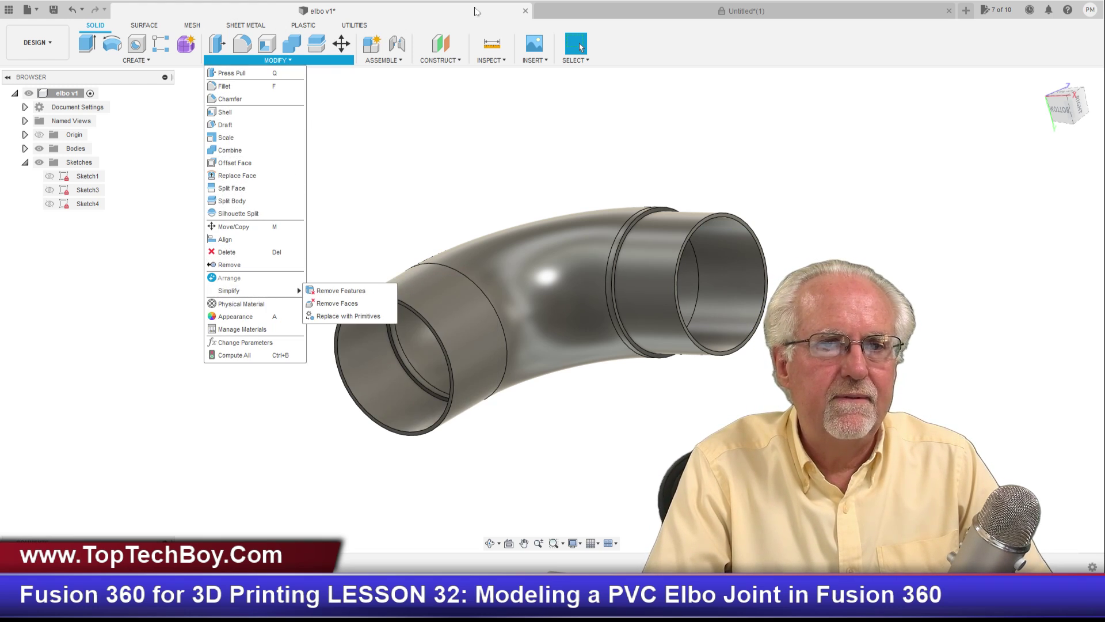
# Add a user parameter OLR in mm to the untitled design with the expression OR-.5*thickness
pyautogui.click(590, 9)
pyautogui.click(264, 60)
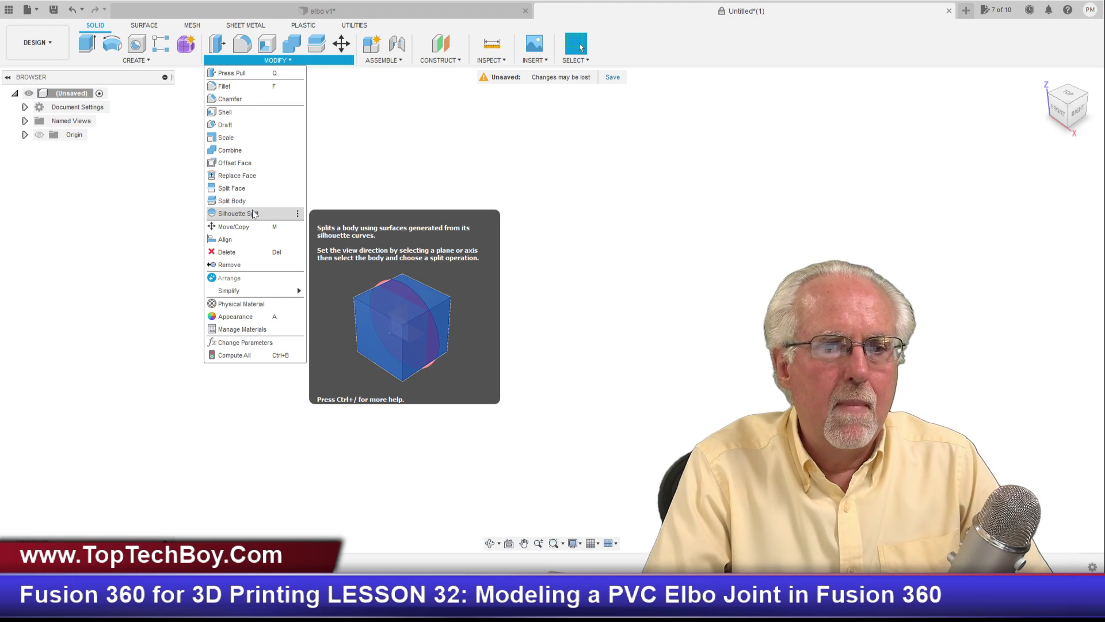
pyautogui.click(271, 344)
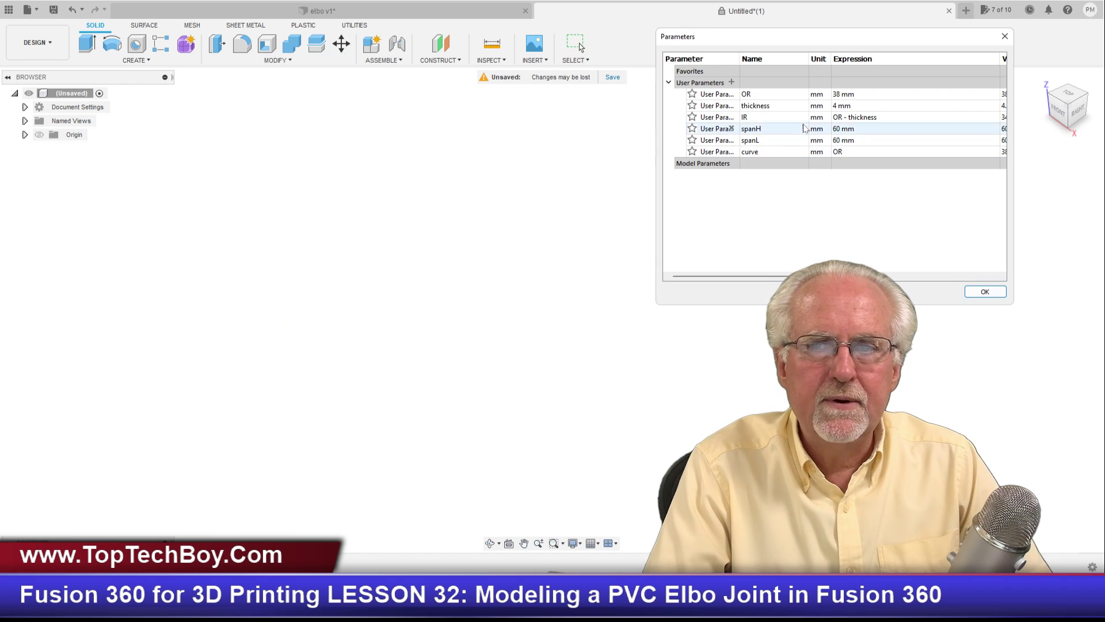
pyautogui.moveTo(823, 37); pyautogui.dragTo(261, 164)
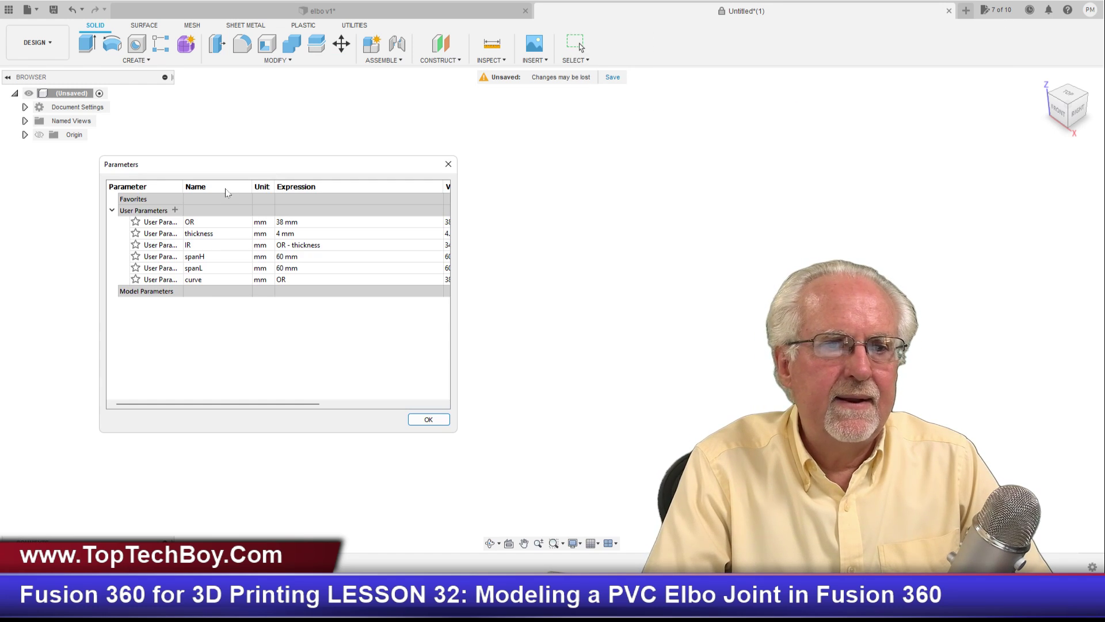
pyautogui.click(176, 210)
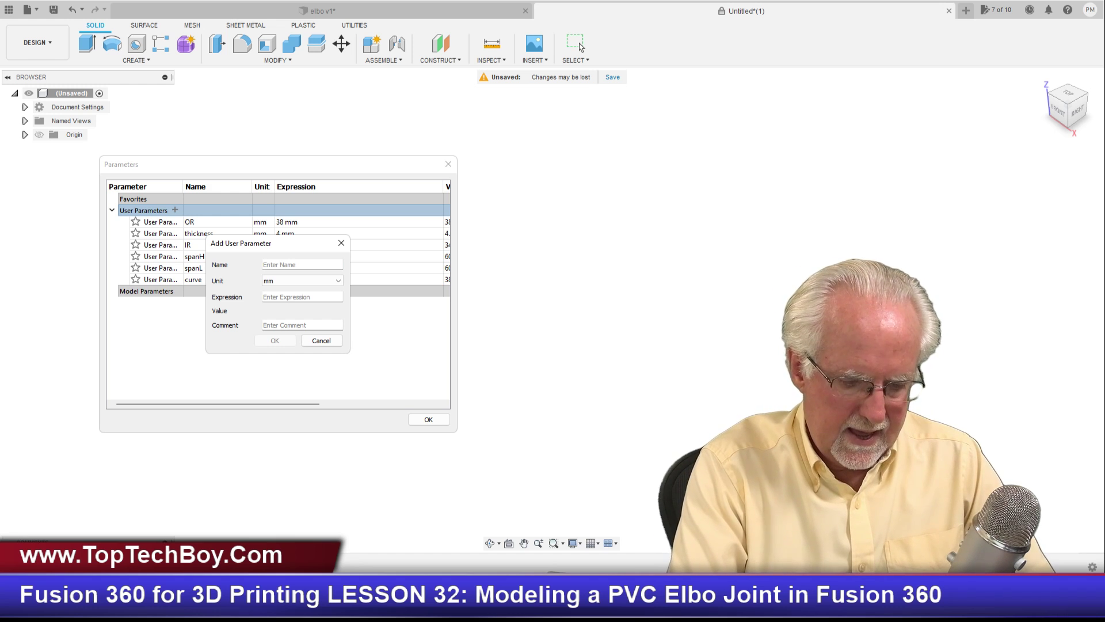
pyautogui.write('OLR')
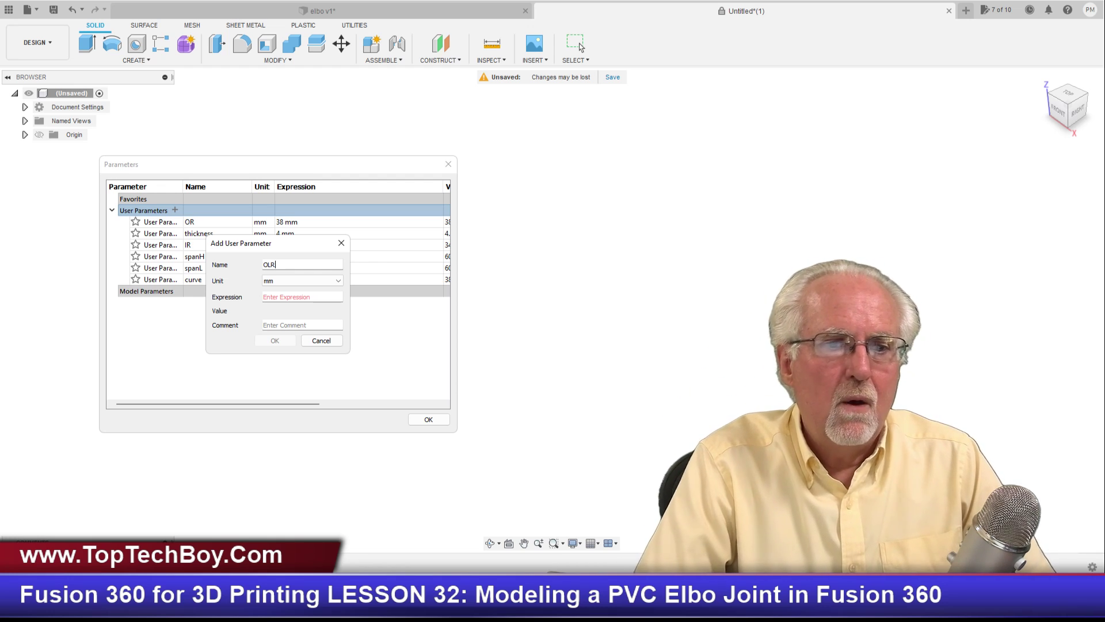
pyautogui.click(287, 282)
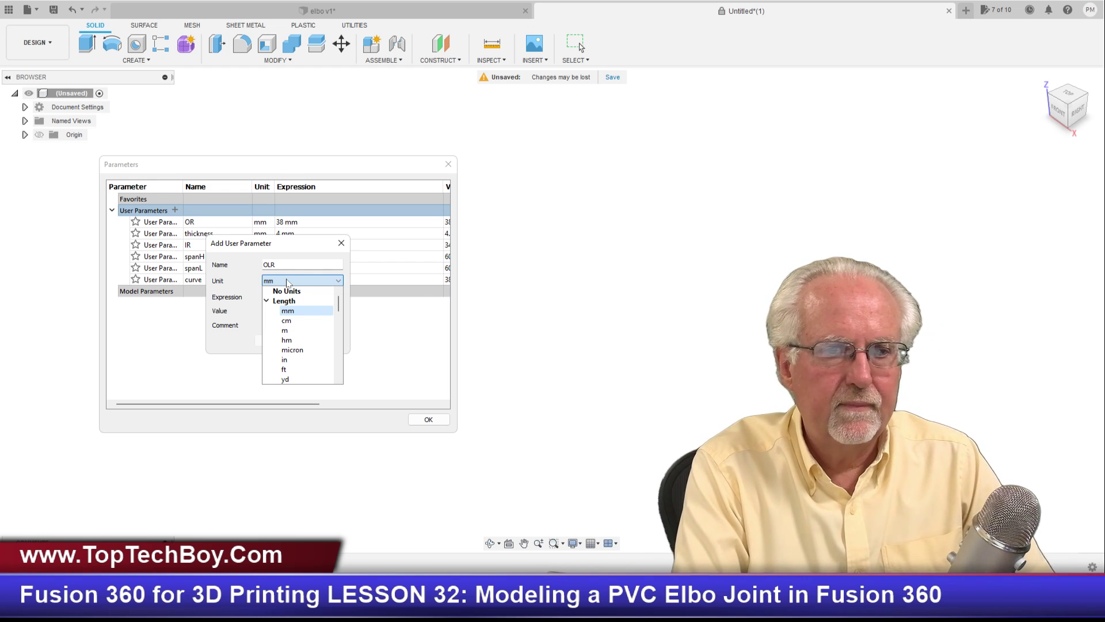
pyautogui.click(288, 311)
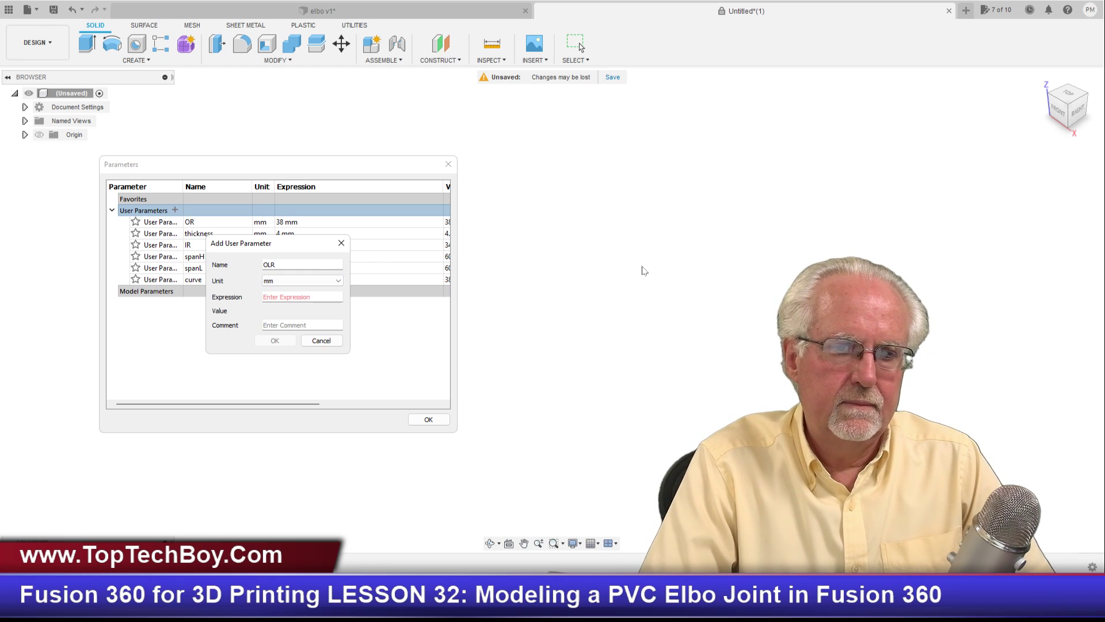
pyautogui.write('OR')
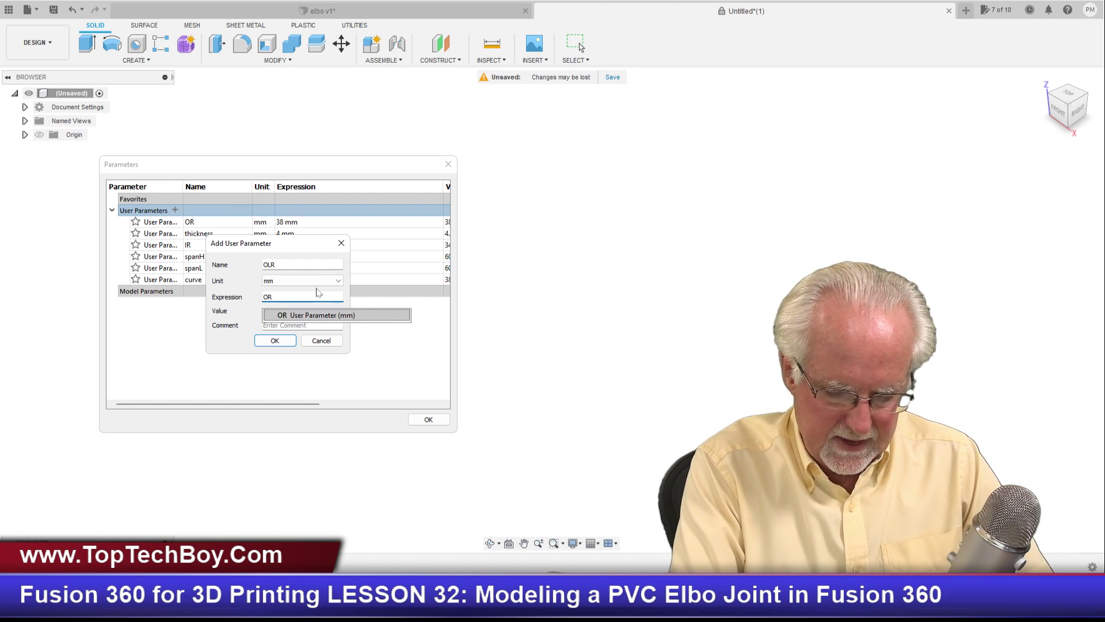
pyautogui.write('-')
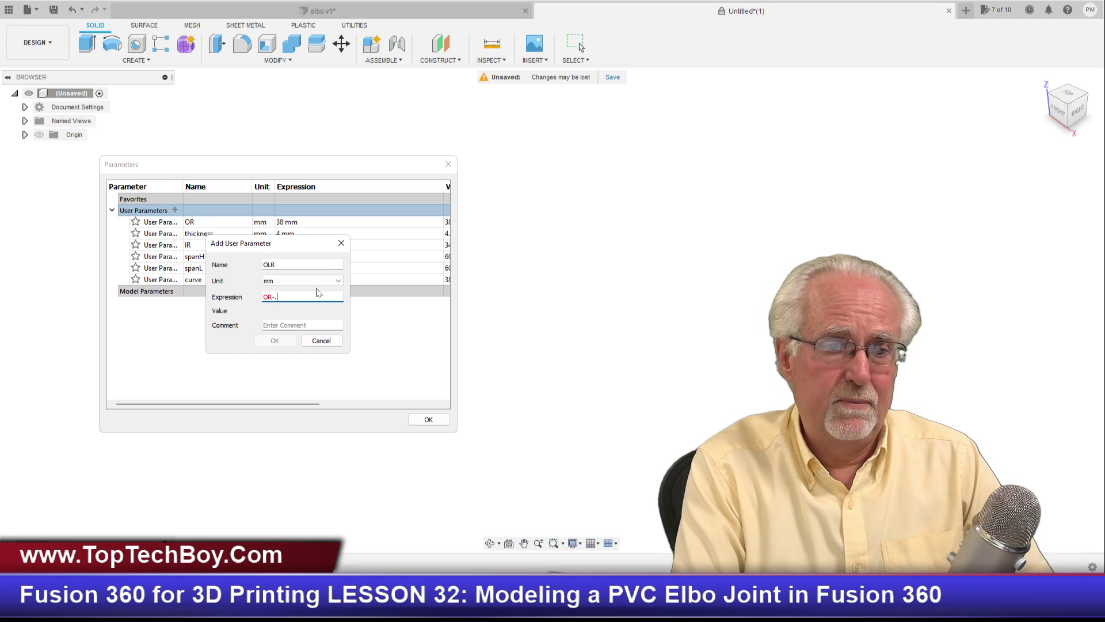
pyautogui.write('.5')
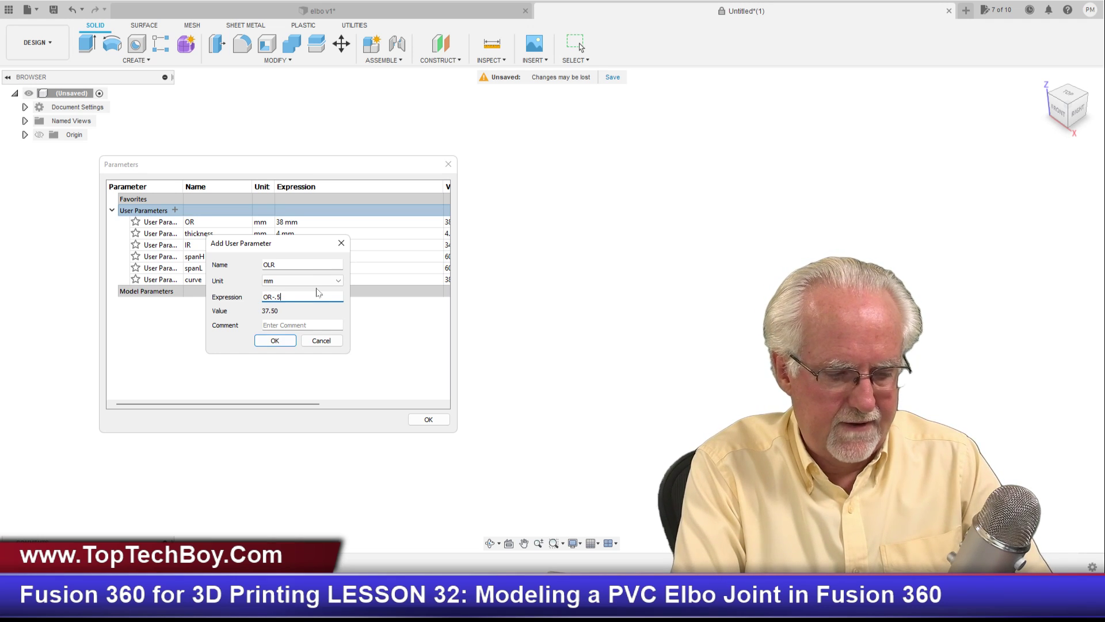
pyautogui.write('*thickness')
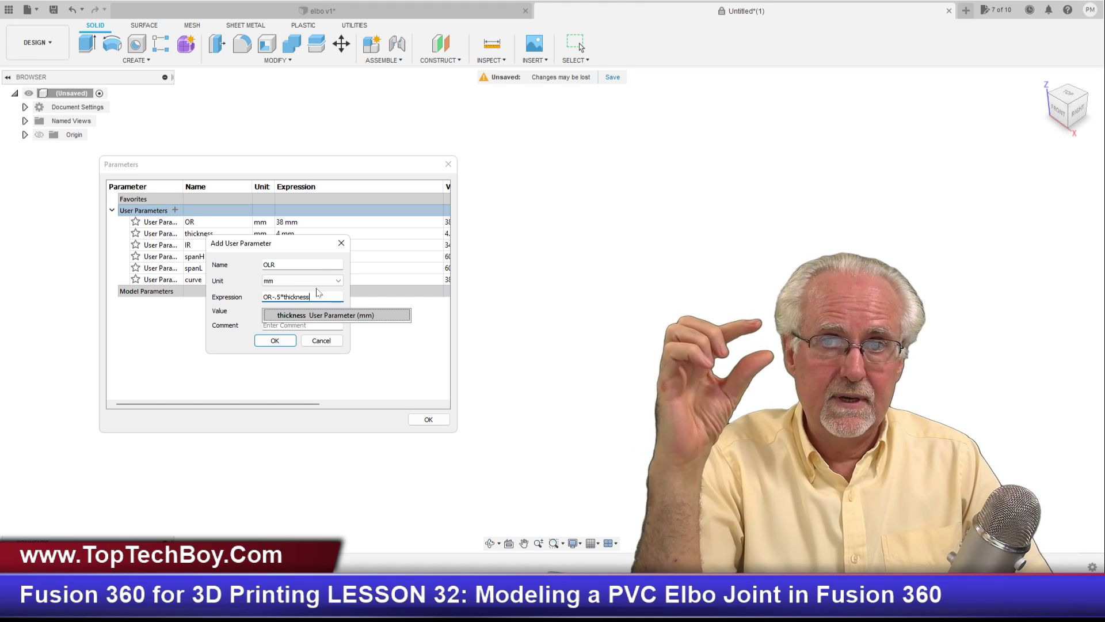
pyautogui.click(279, 341)
pyautogui.click(279, 341)
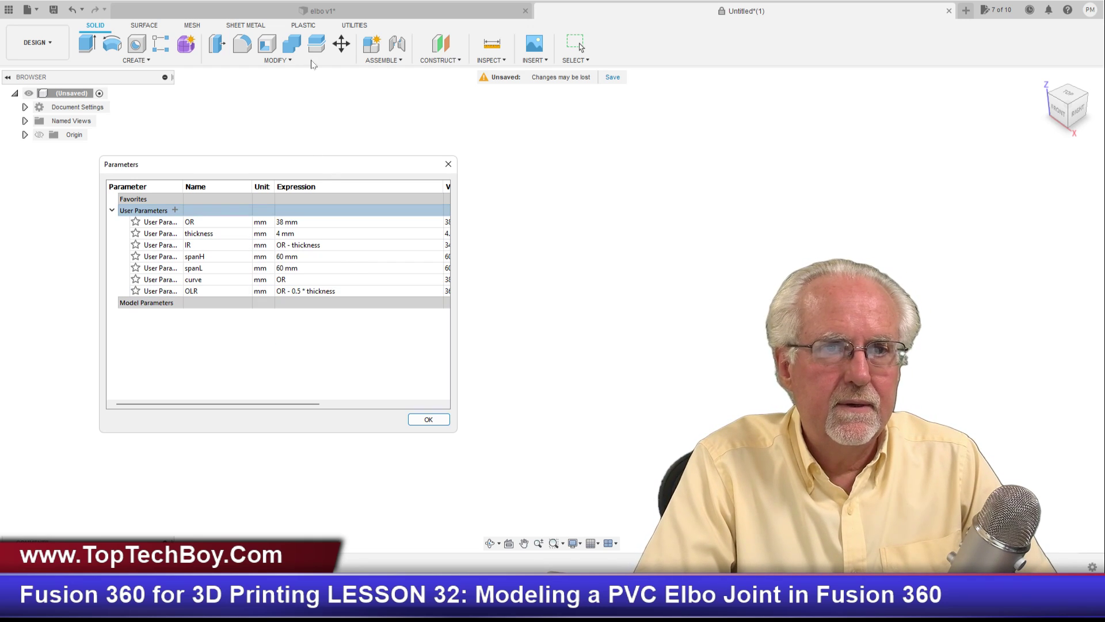
# Set the OLR parameter's expression to OR - 0.5 * thickness * 0.97 in the untitled design
pyautogui.click(257, 10)
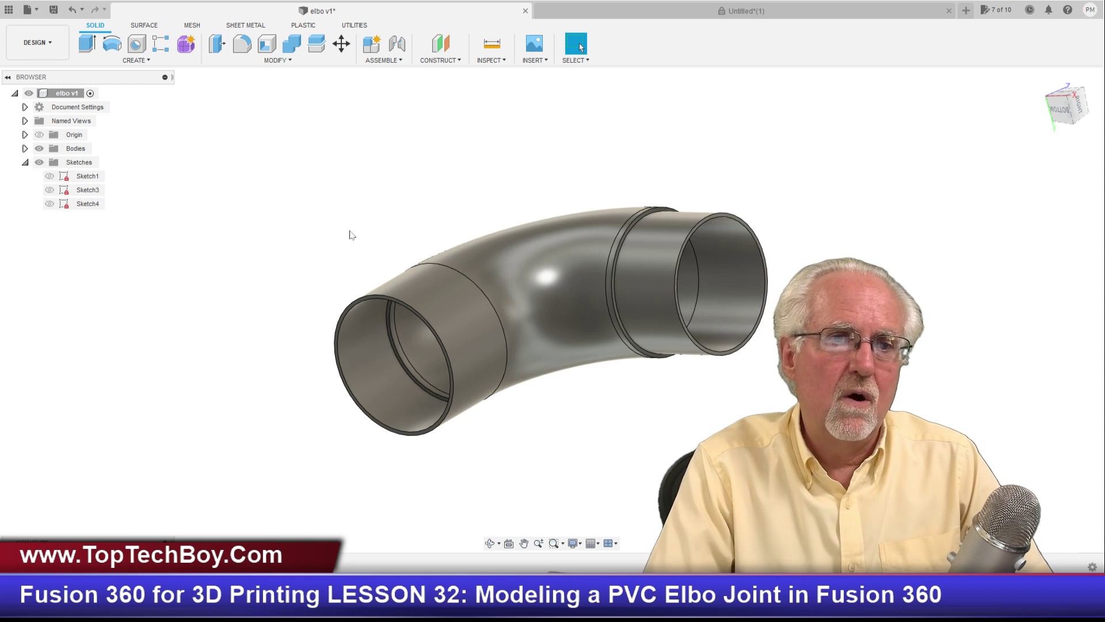
pyautogui.click(647, 15)
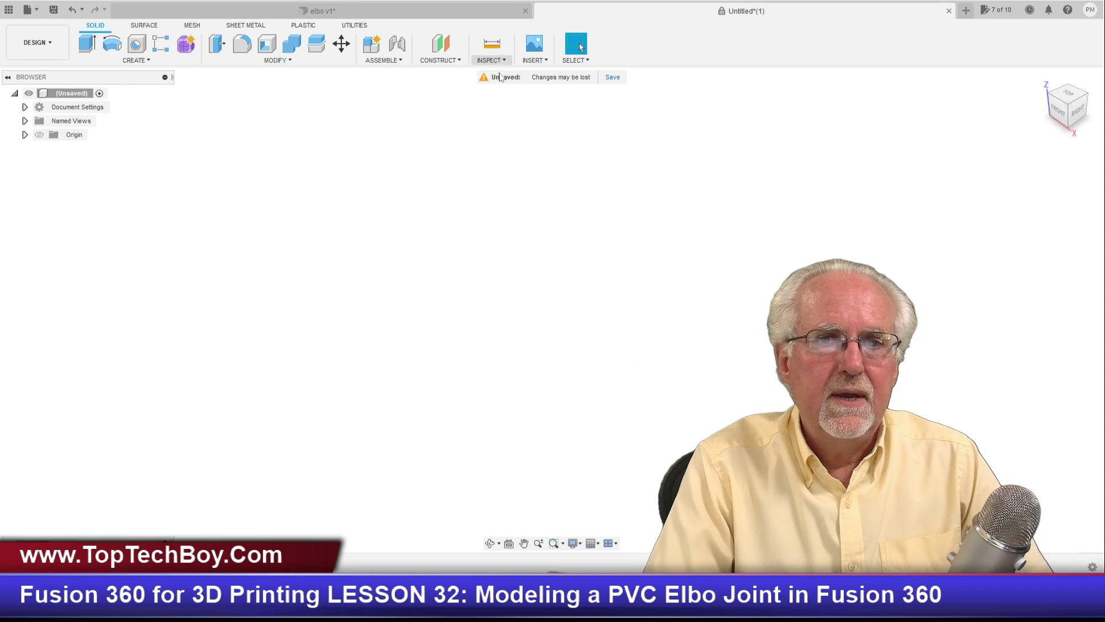
pyautogui.click(282, 60)
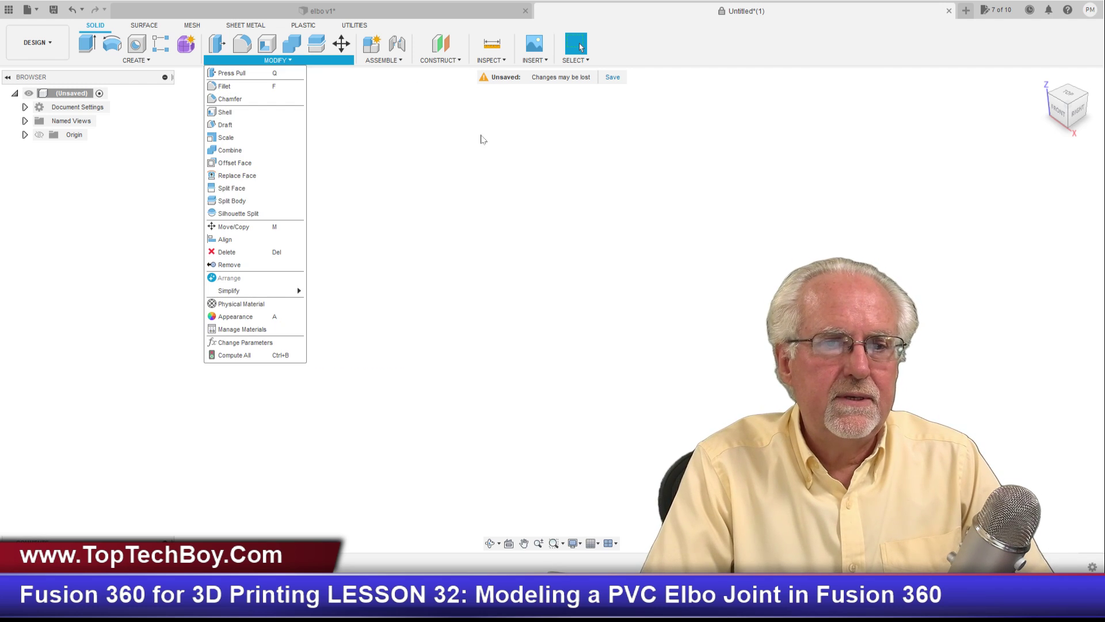
pyautogui.click(261, 343)
pyautogui.moveTo(895, 38); pyautogui.dragTo(357, 176)
pyautogui.click(365, 301)
pyautogui.click(364, 301)
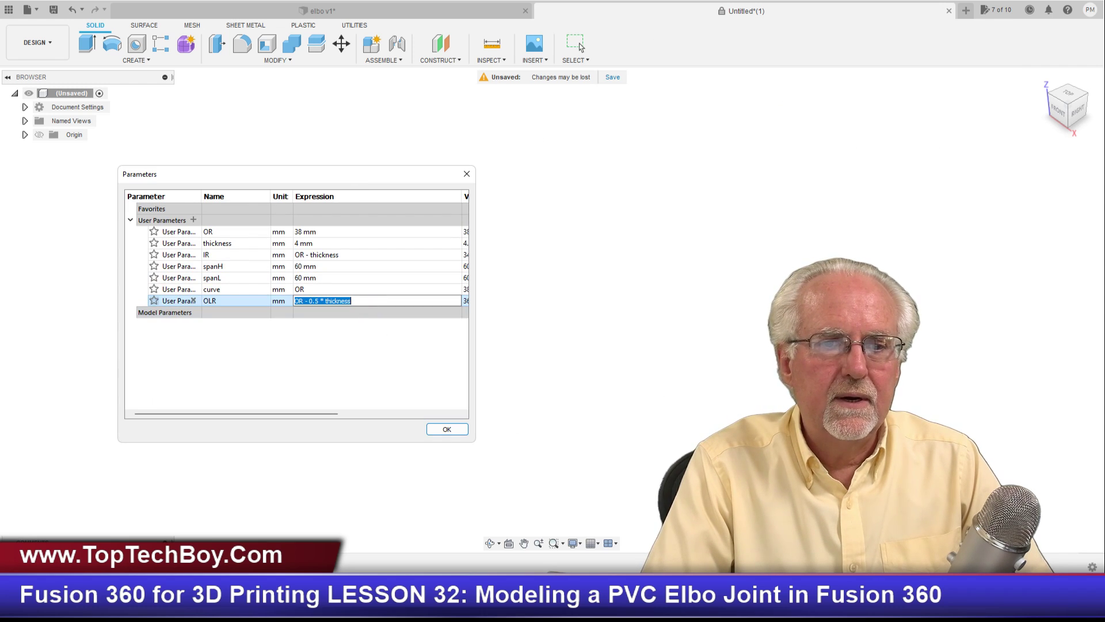
pyautogui.click(364, 301)
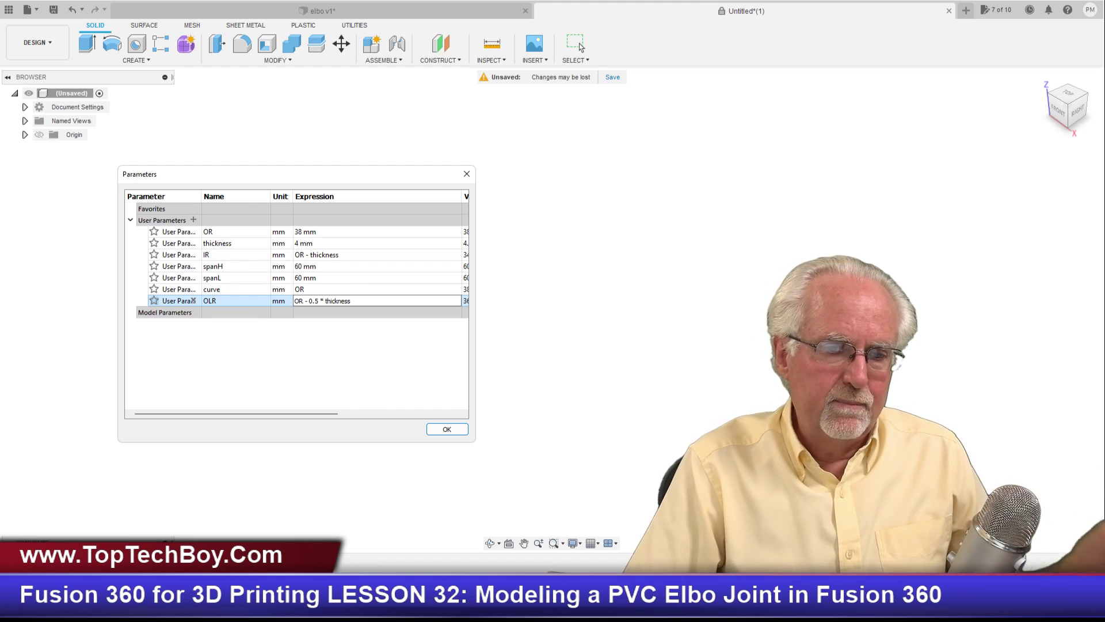
pyautogui.write('.95')
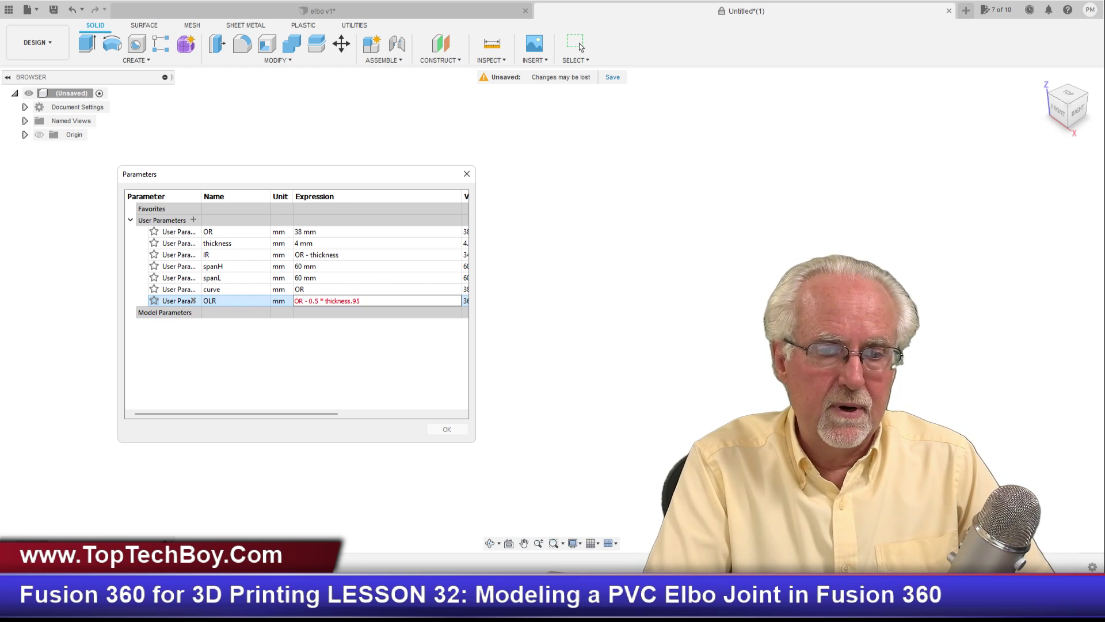
pyautogui.hotkey('shift', 'Left')
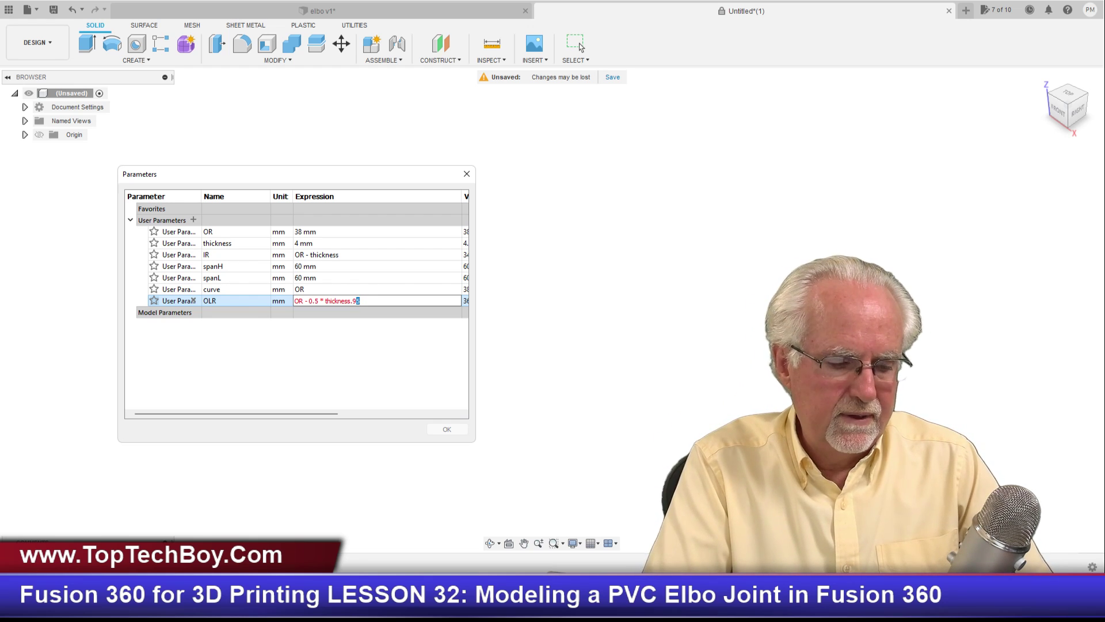
pyautogui.write('7')
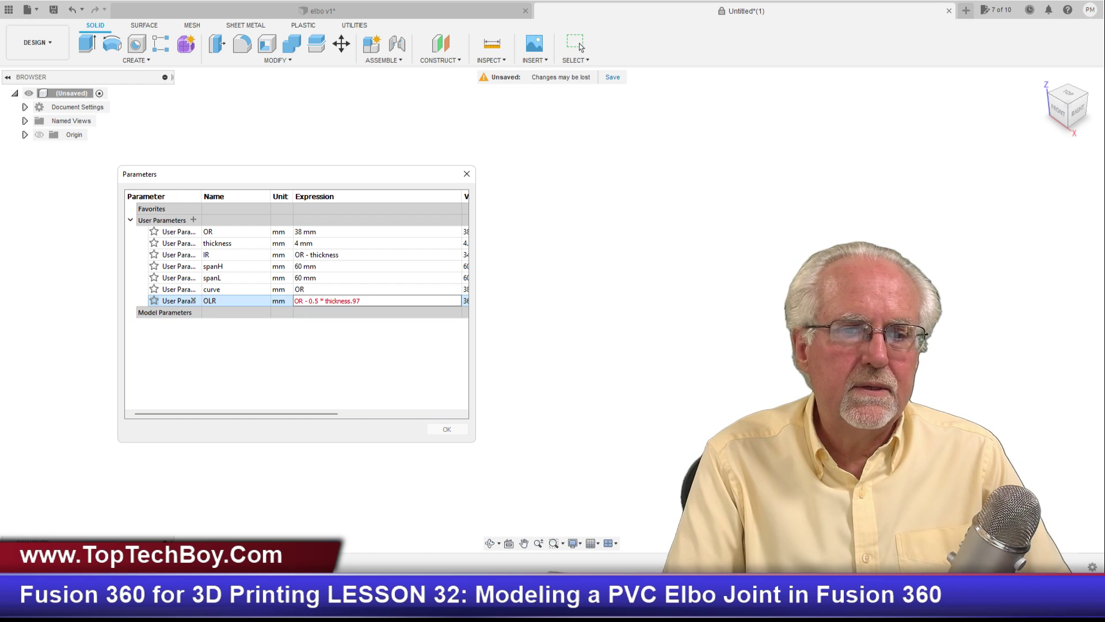
pyautogui.write('s')
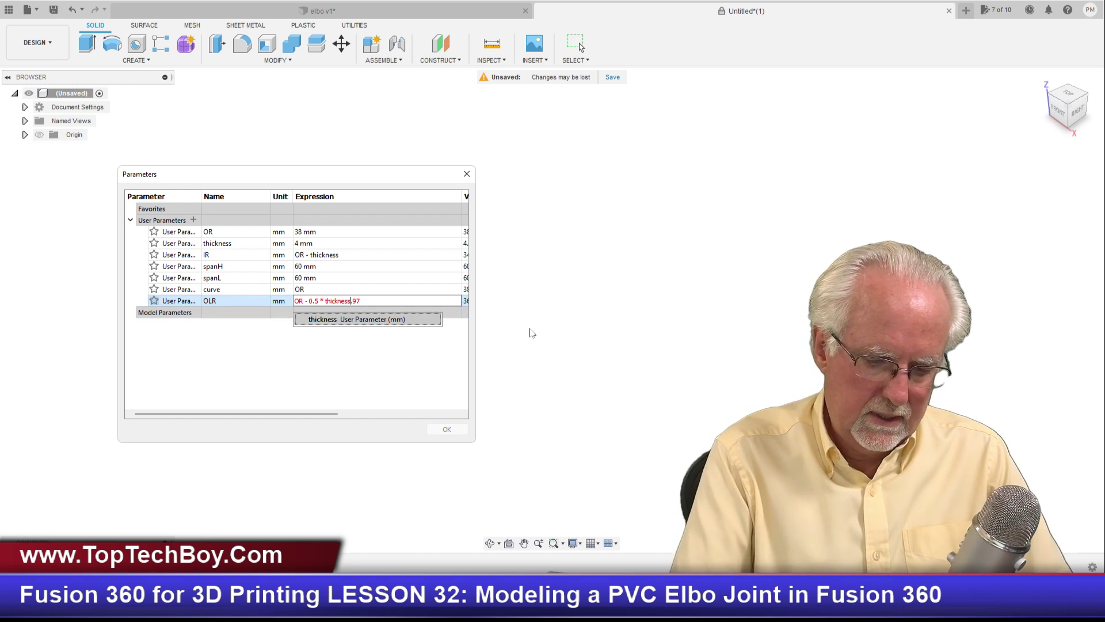
pyautogui.write('*')
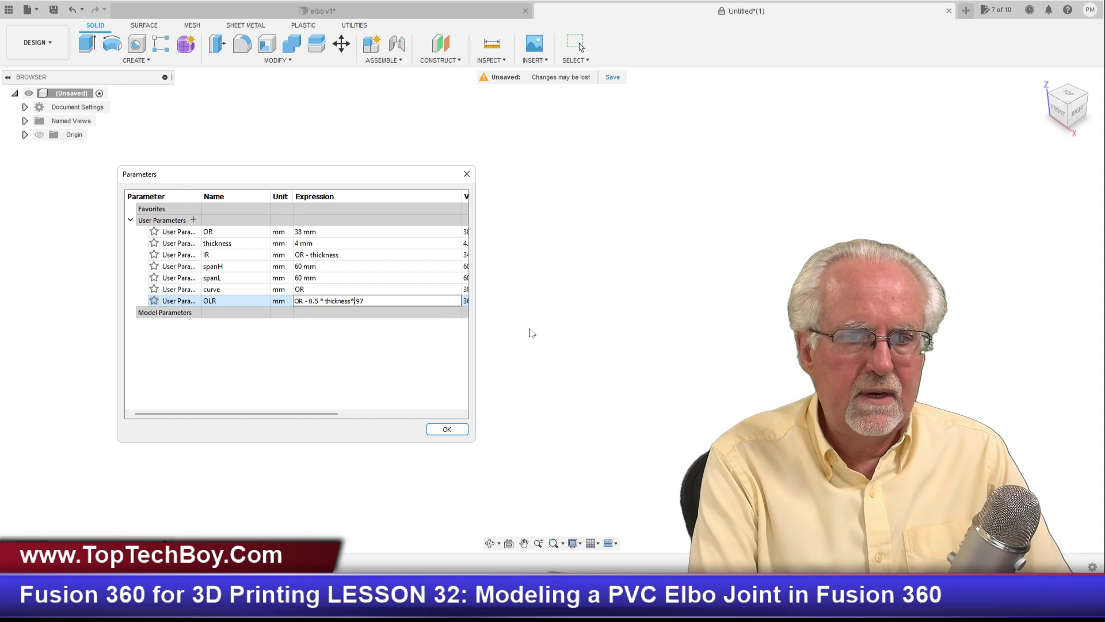
pyautogui.click(458, 430)
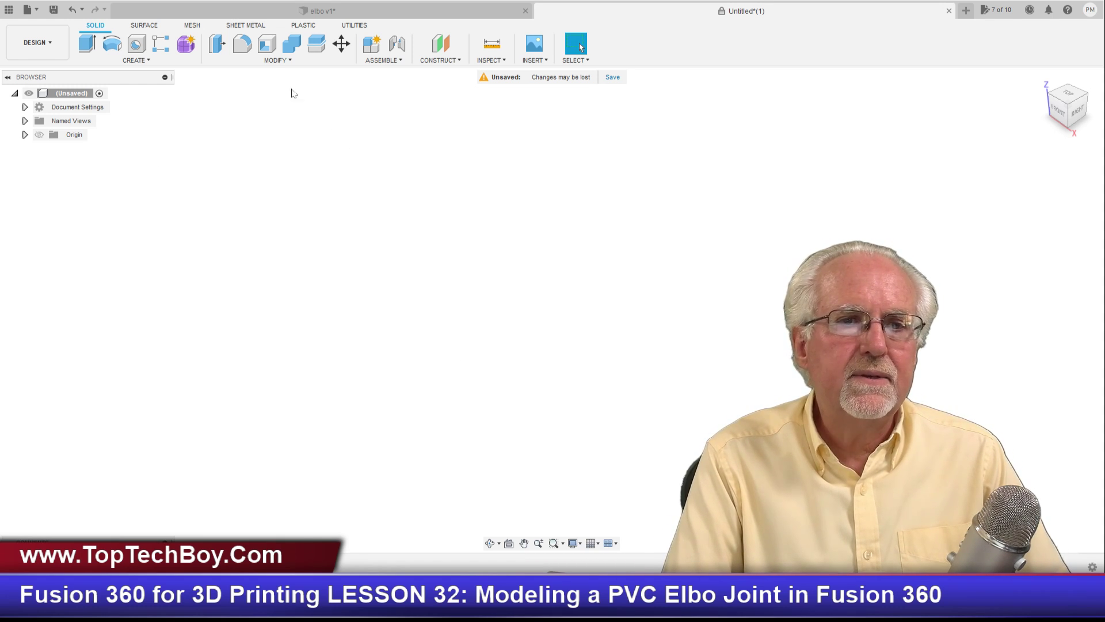
# Review the OLR expression in the user parameters and compare it with the finished elbow's lips in elbo v1
pyautogui.click(276, 60)
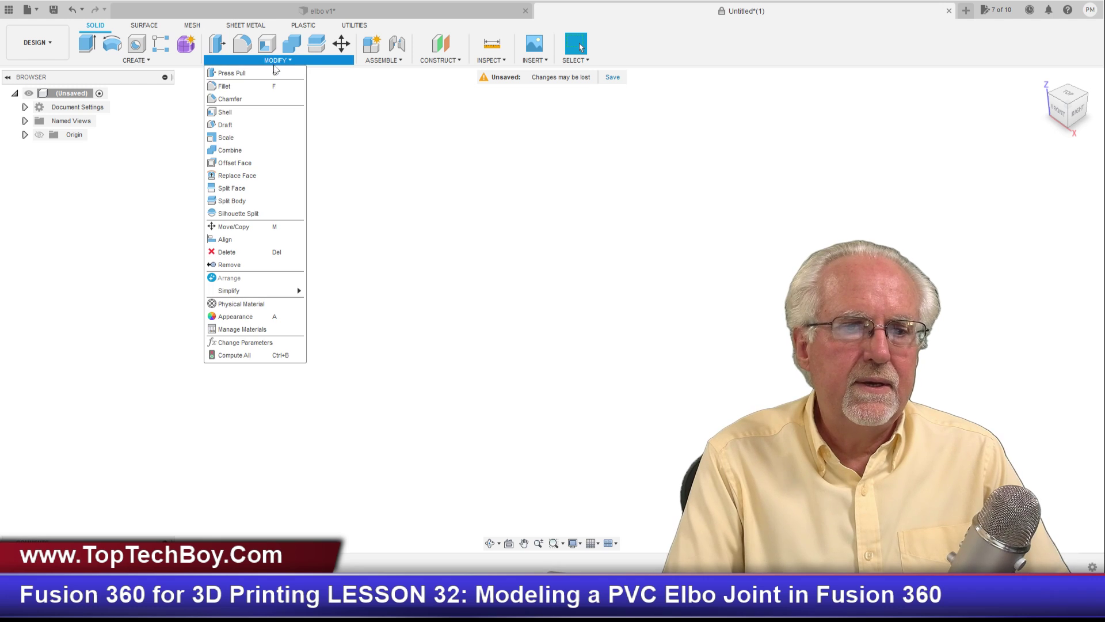
pyautogui.click(245, 342)
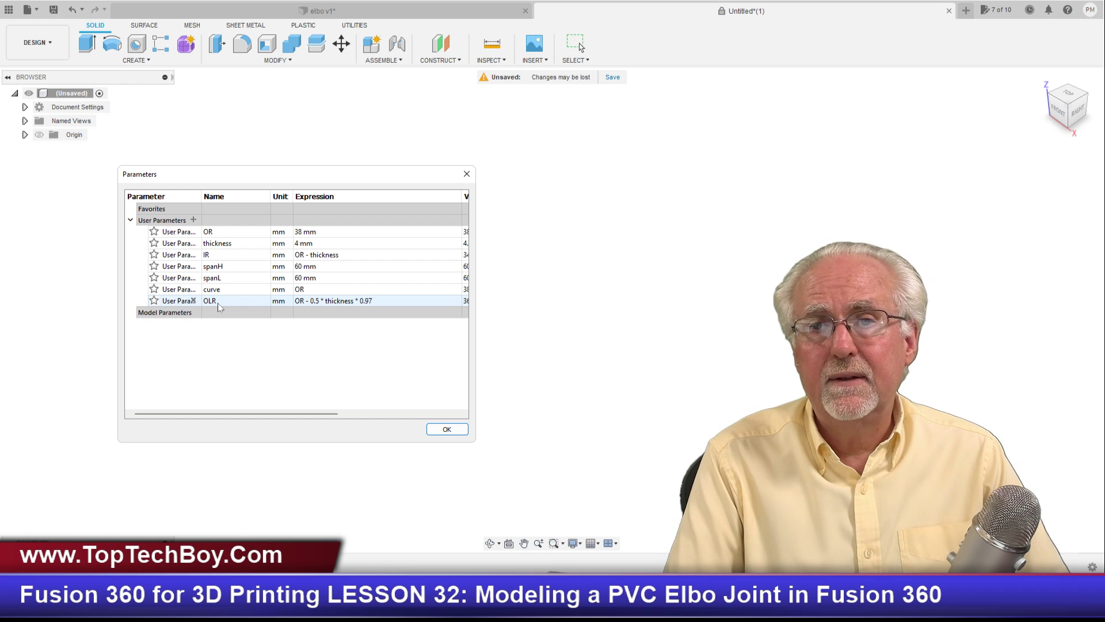
pyautogui.click(356, 10)
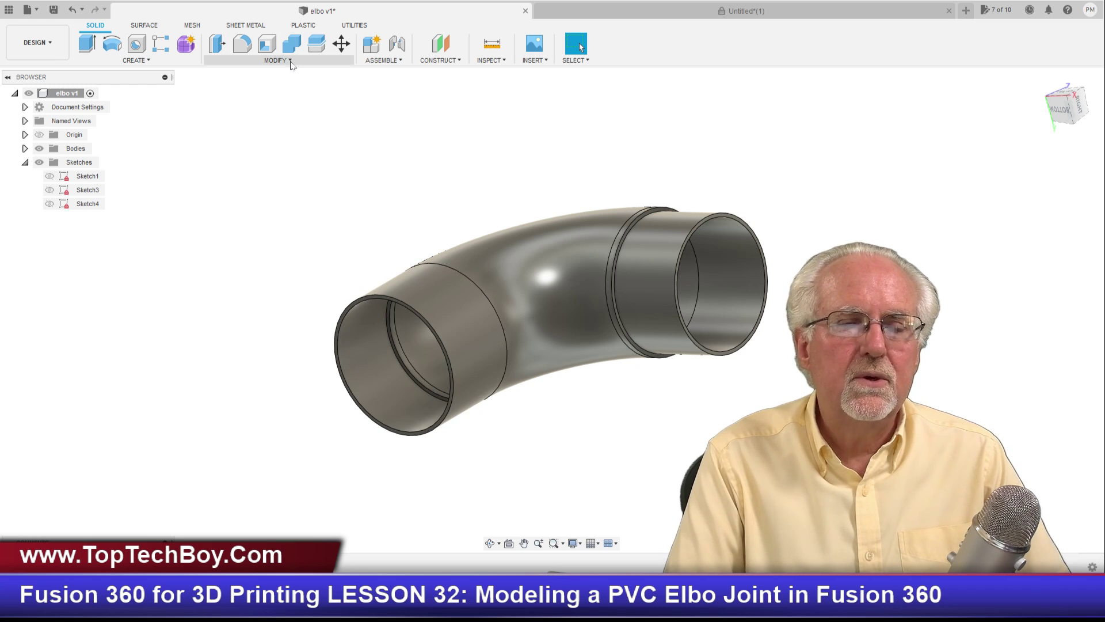
pyautogui.click(684, 12)
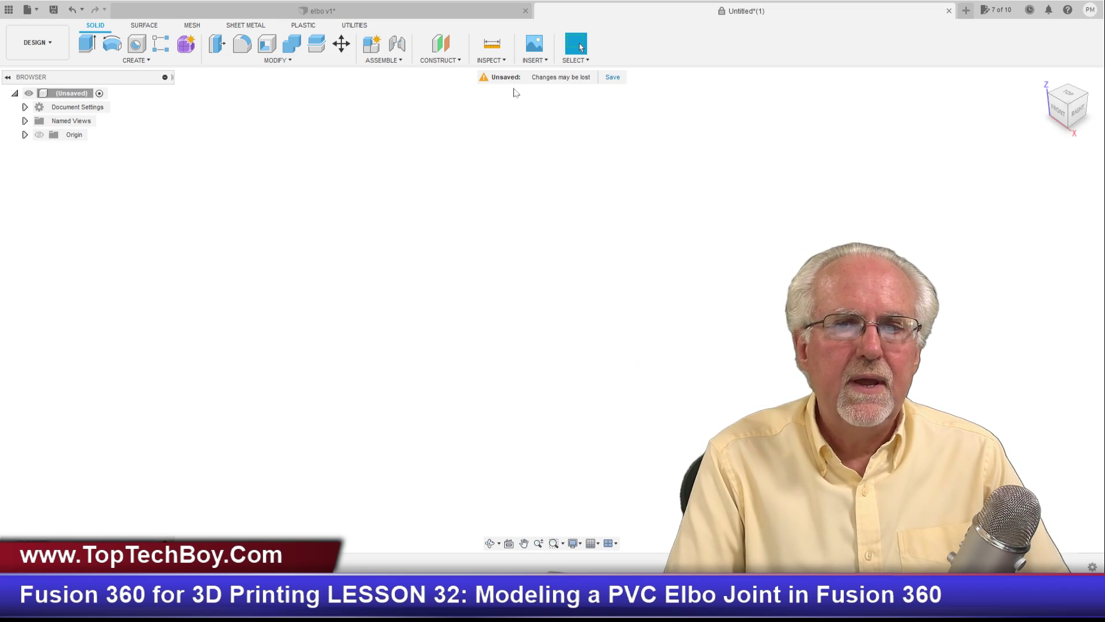
# Add a user parameter named ILR in mm to the untitled design with the expression IR+.5*thickness*.97
pyautogui.click(275, 60)
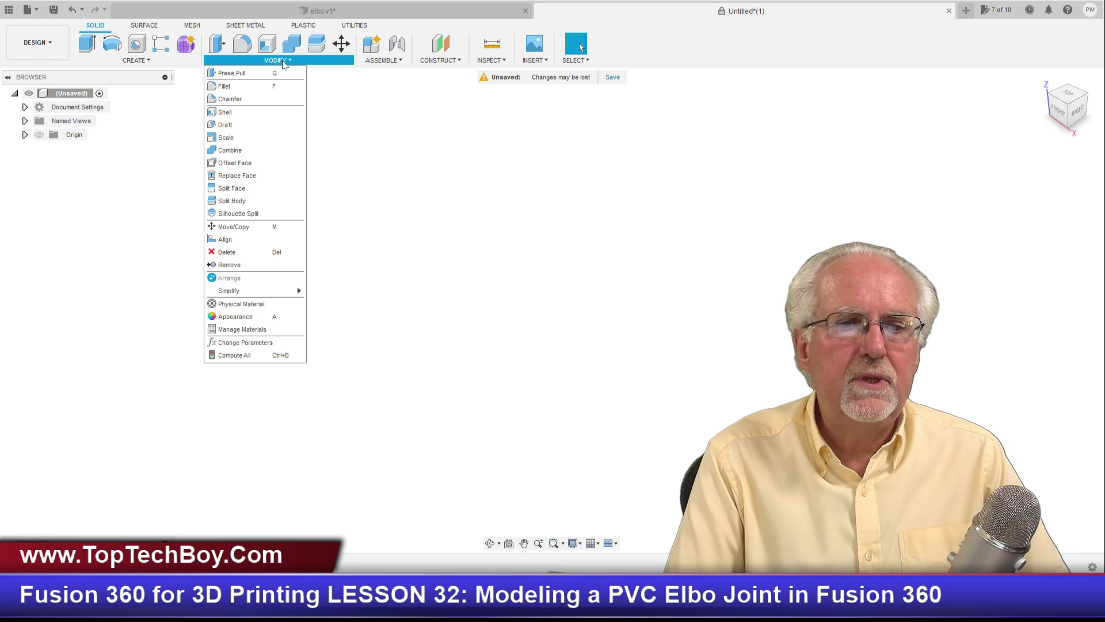
pyautogui.click(235, 344)
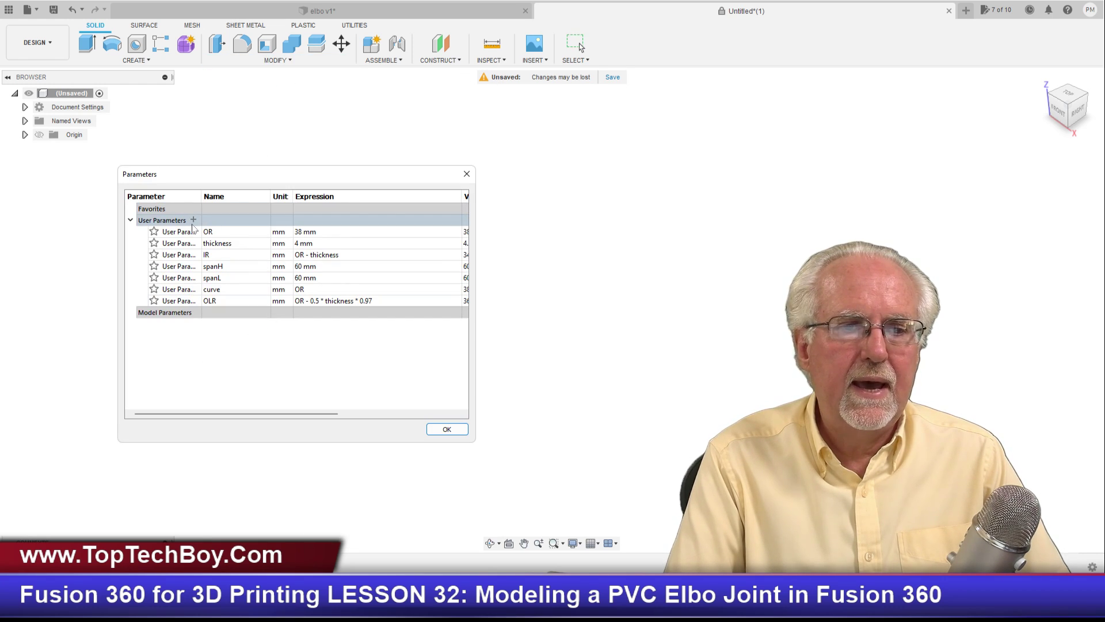
pyautogui.click(194, 219)
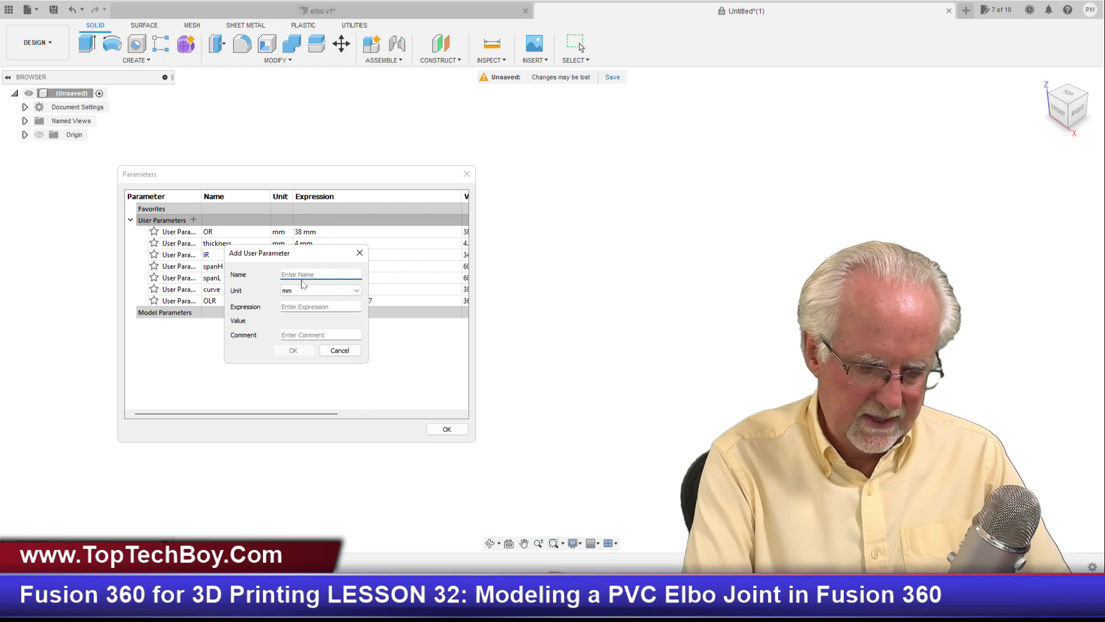
pyautogui.write('ILR')
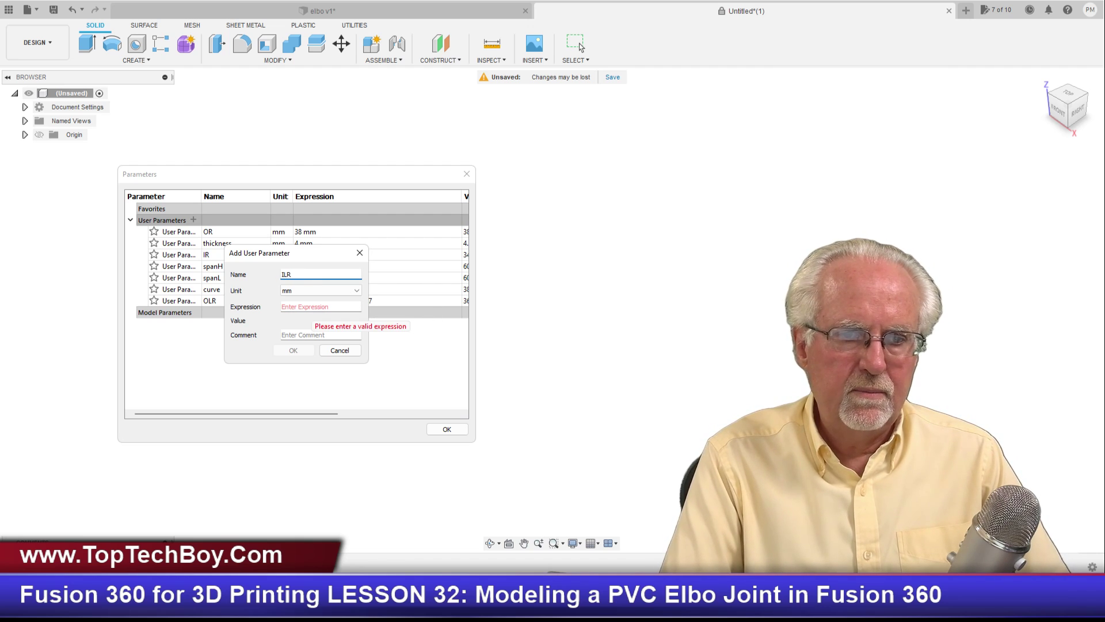
pyautogui.press('Tab')
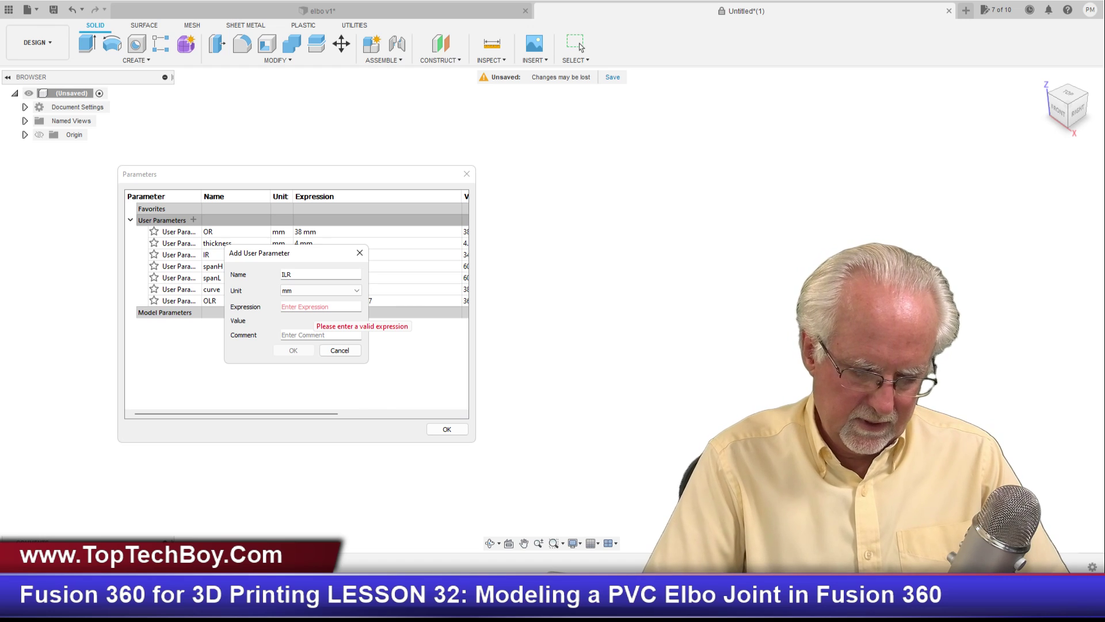
pyautogui.write('I')
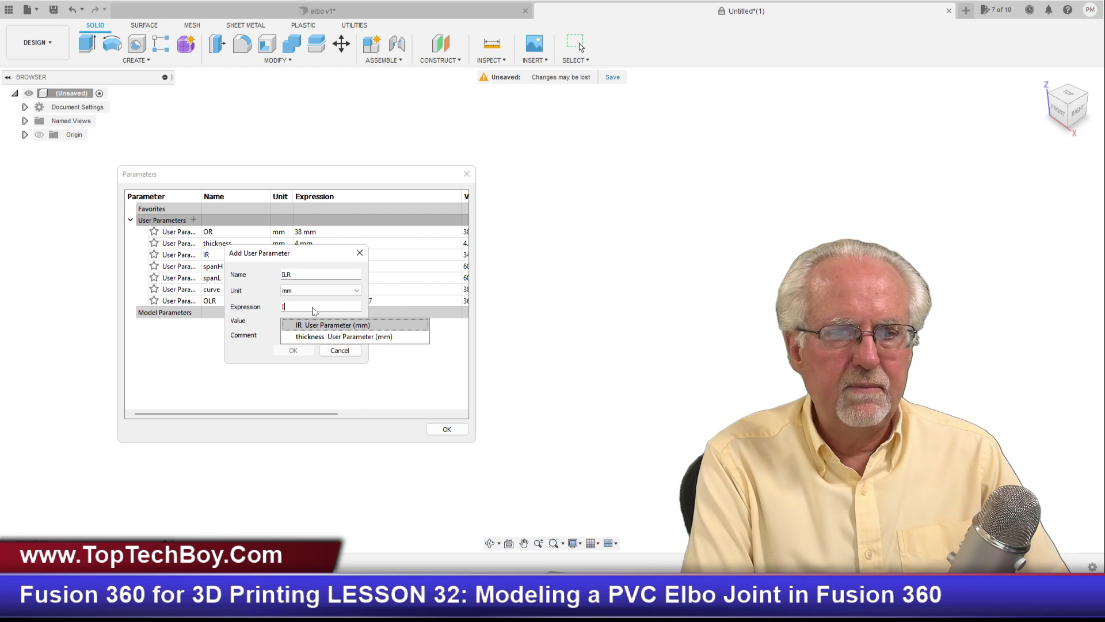
pyautogui.write('R')
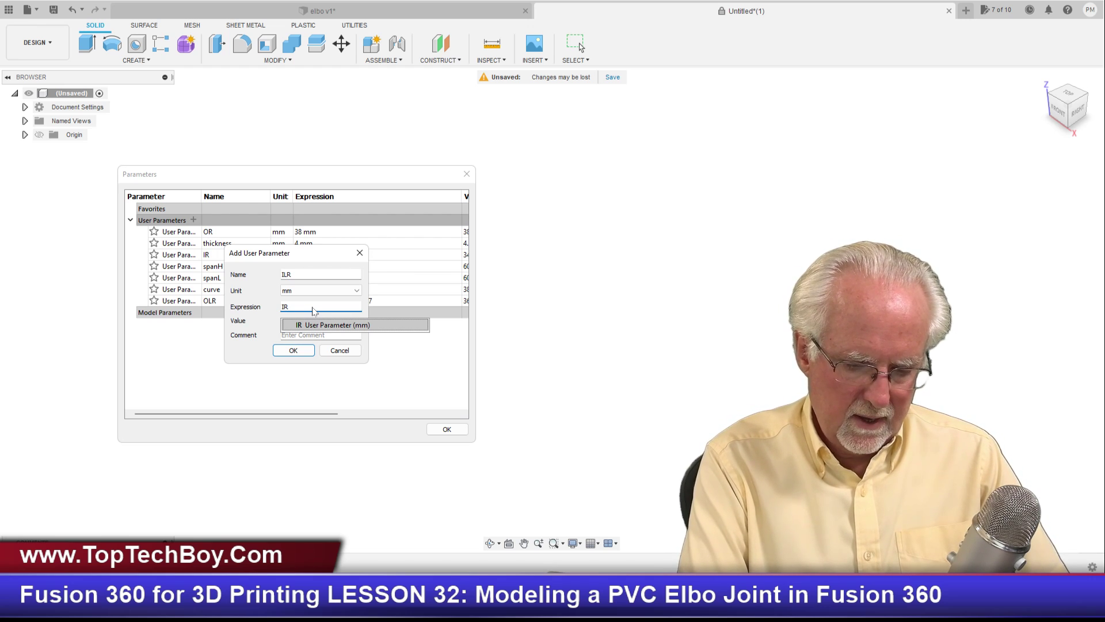
pyautogui.write('+.5*thickness*')
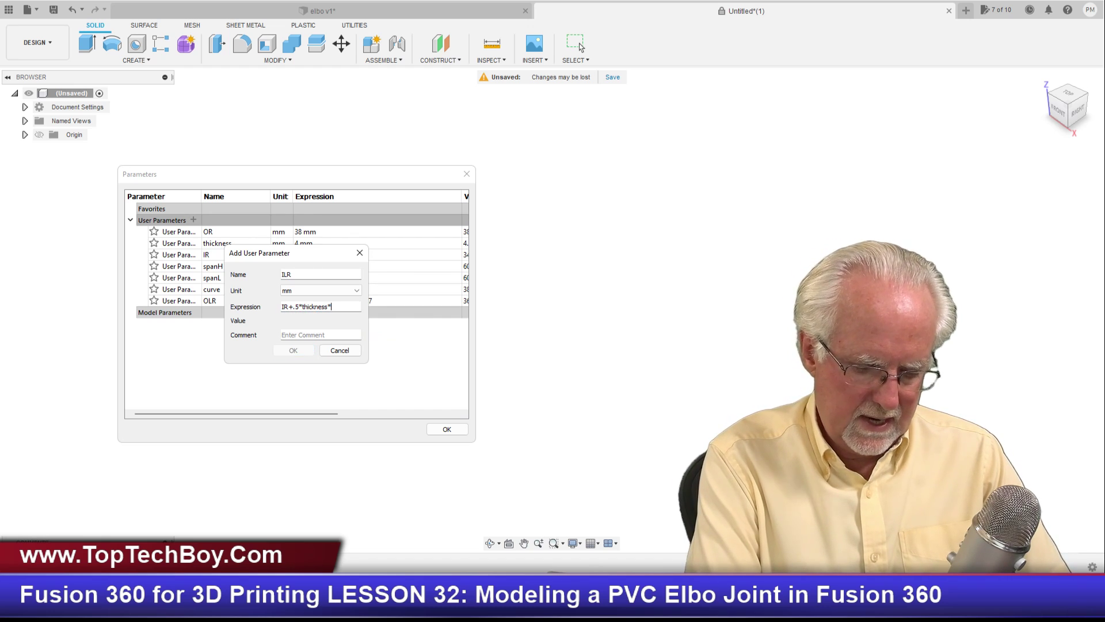
pyautogui.write('.97')
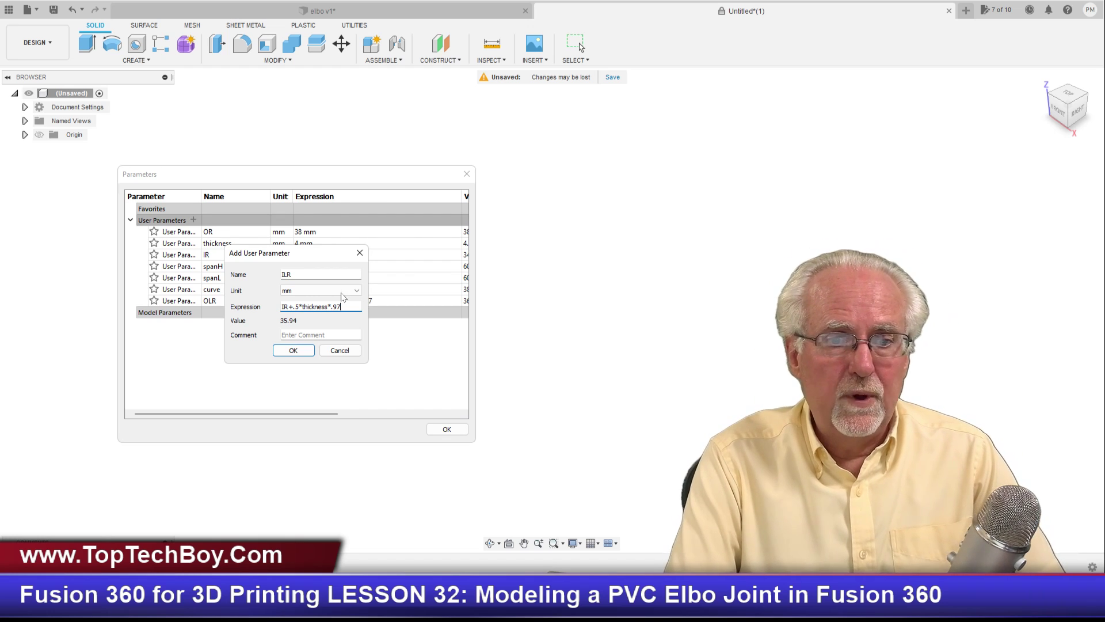
pyautogui.click(297, 352)
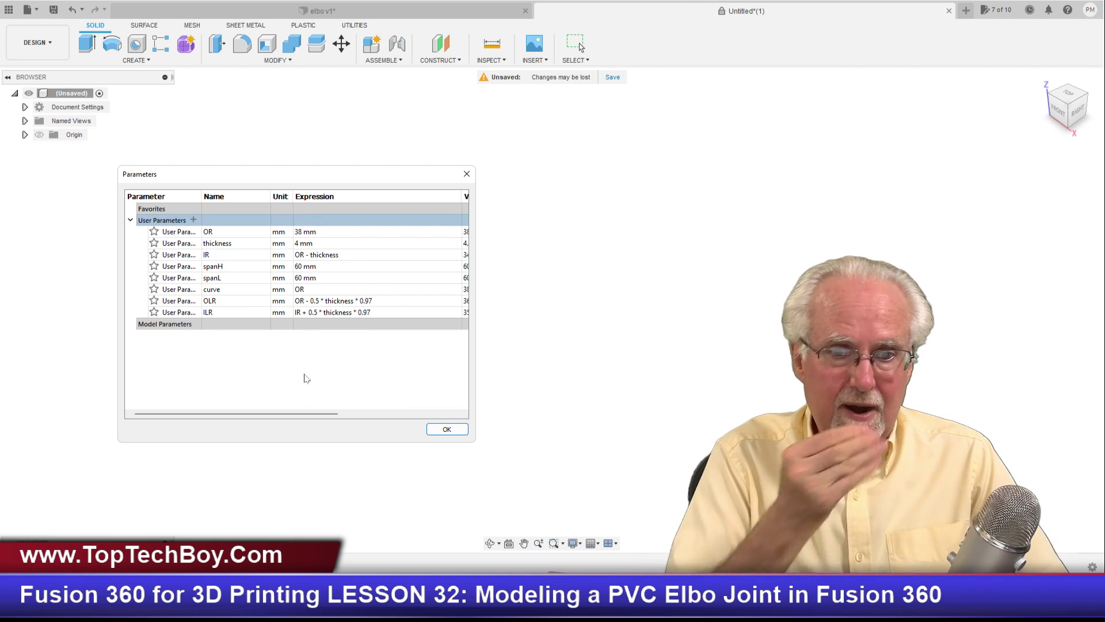
pyautogui.click(447, 429)
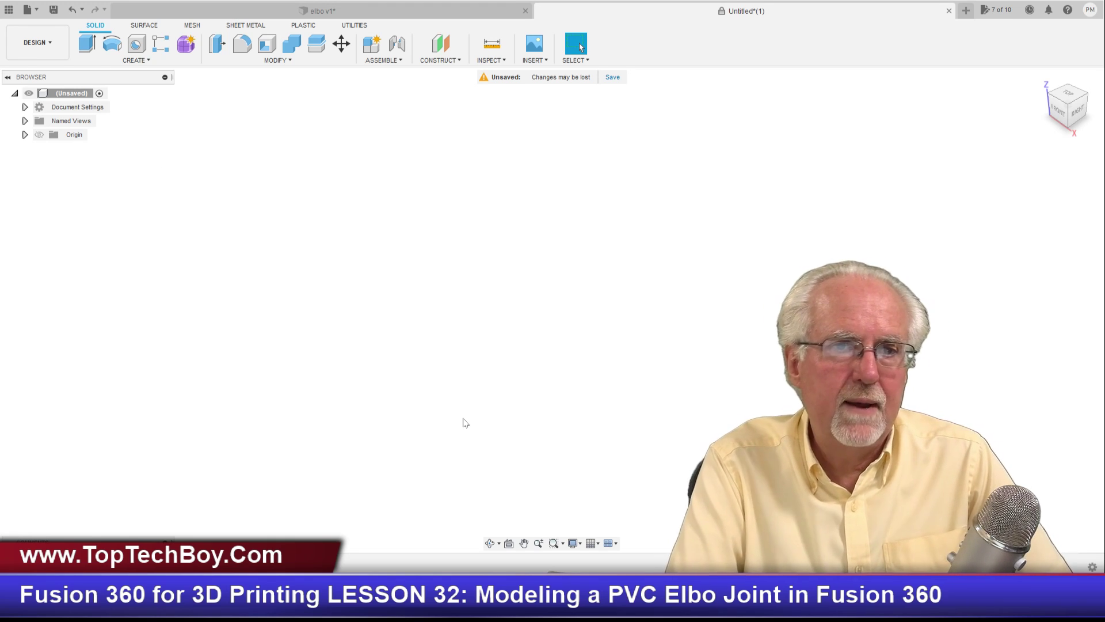
# Start a sketch on the horizontal origin plane and draw a circle centred on the origin with the parameter OR as its diameter
pyautogui.click(137, 60)
pyautogui.click(107, 86)
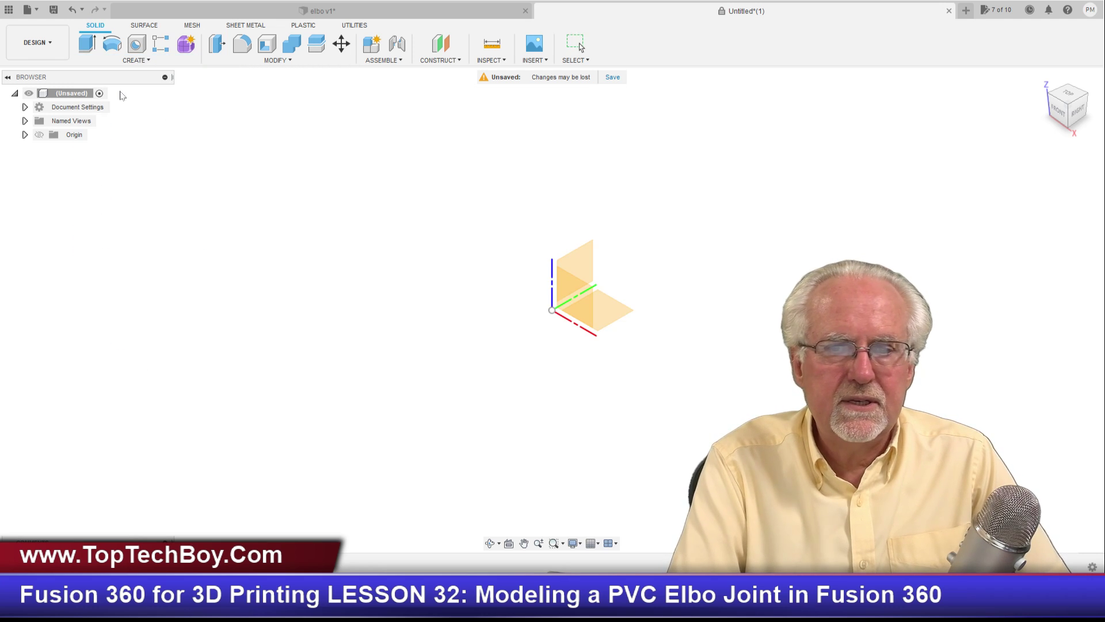
pyautogui.click(613, 318)
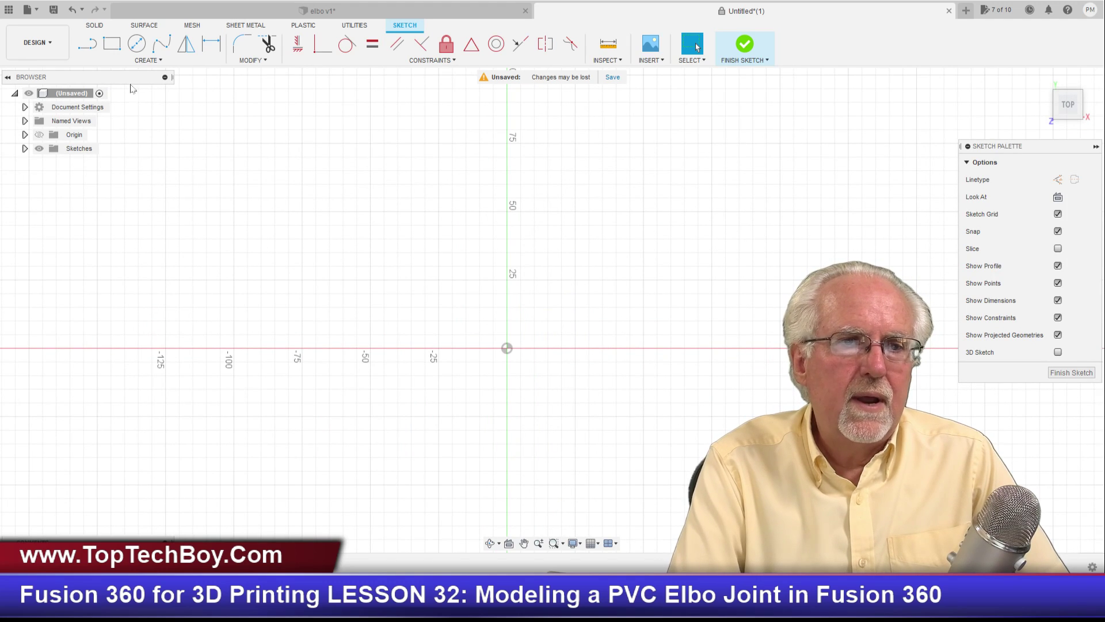
pyautogui.click(137, 43)
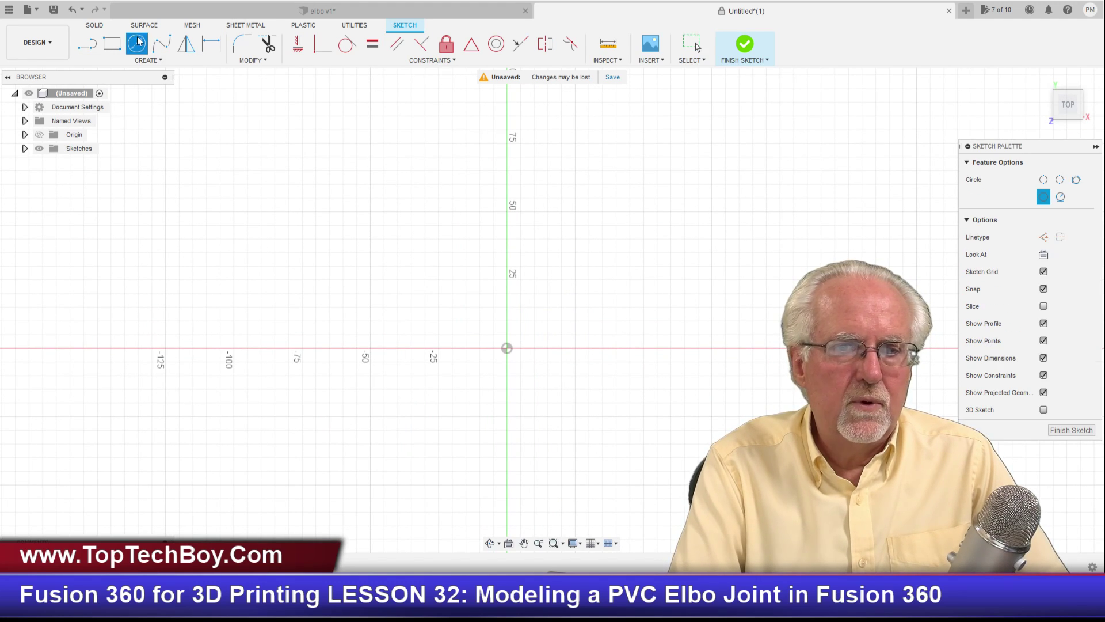
pyautogui.click(506, 348)
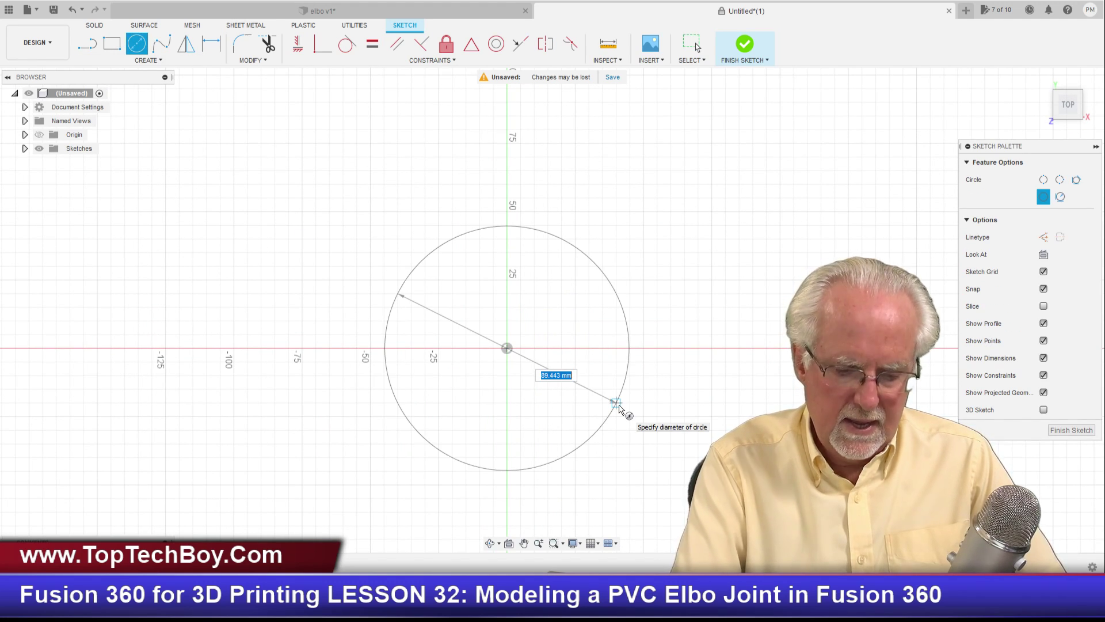
pyautogui.write('o')
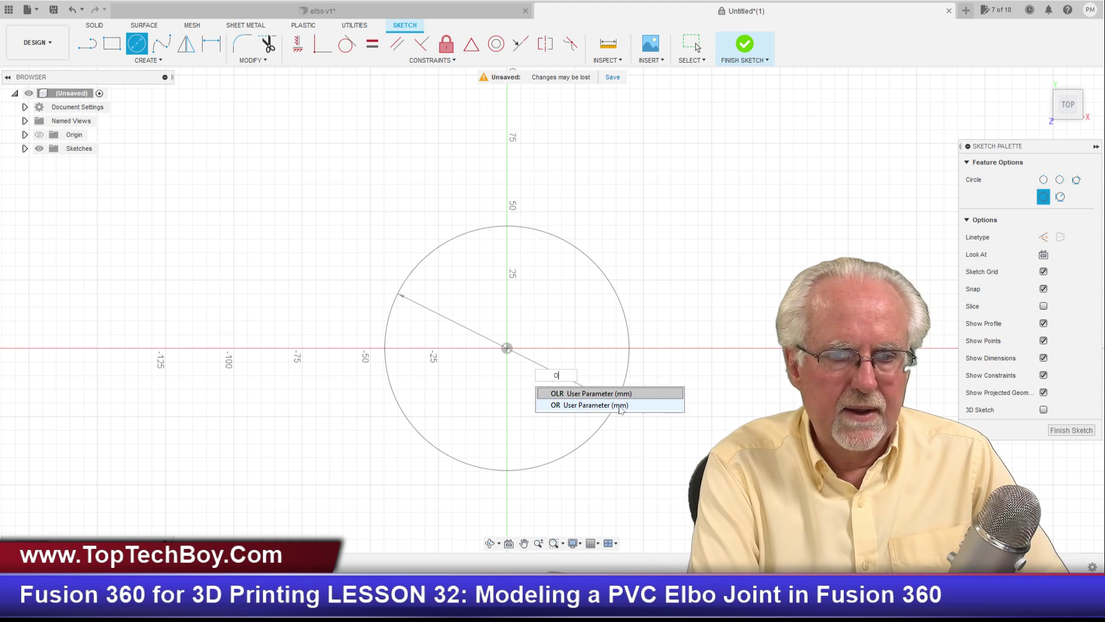
pyautogui.click(620, 405)
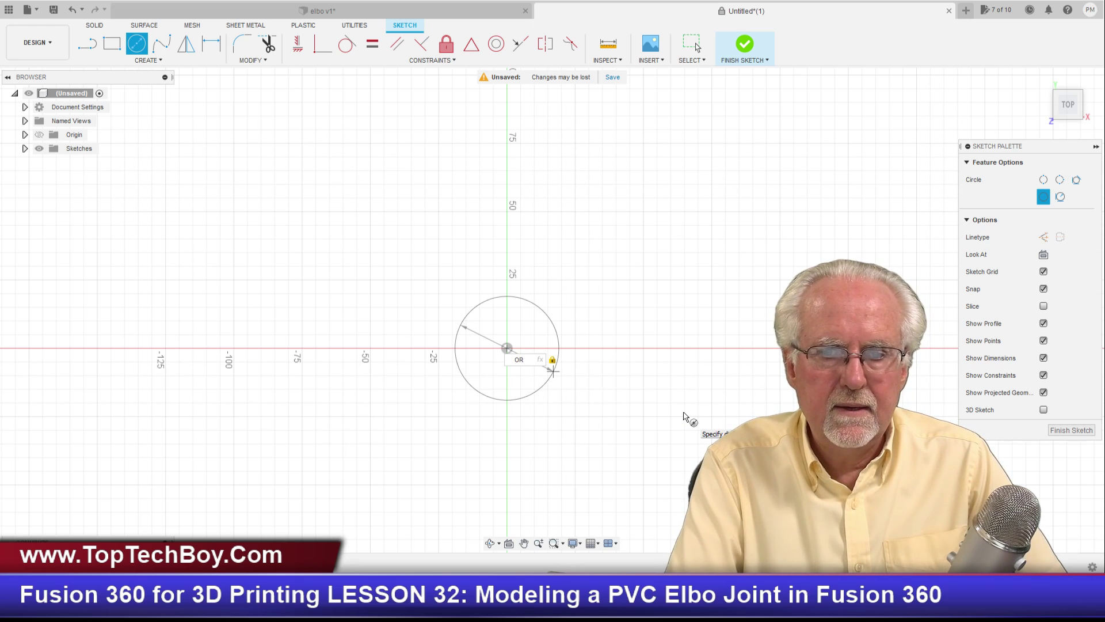
pyautogui.press('Return')
pyautogui.press('Escape')
pyautogui.moveTo(544, 361); pyautogui.dragTo(572, 216)
pyautogui.scroll(-2, 321, 236)
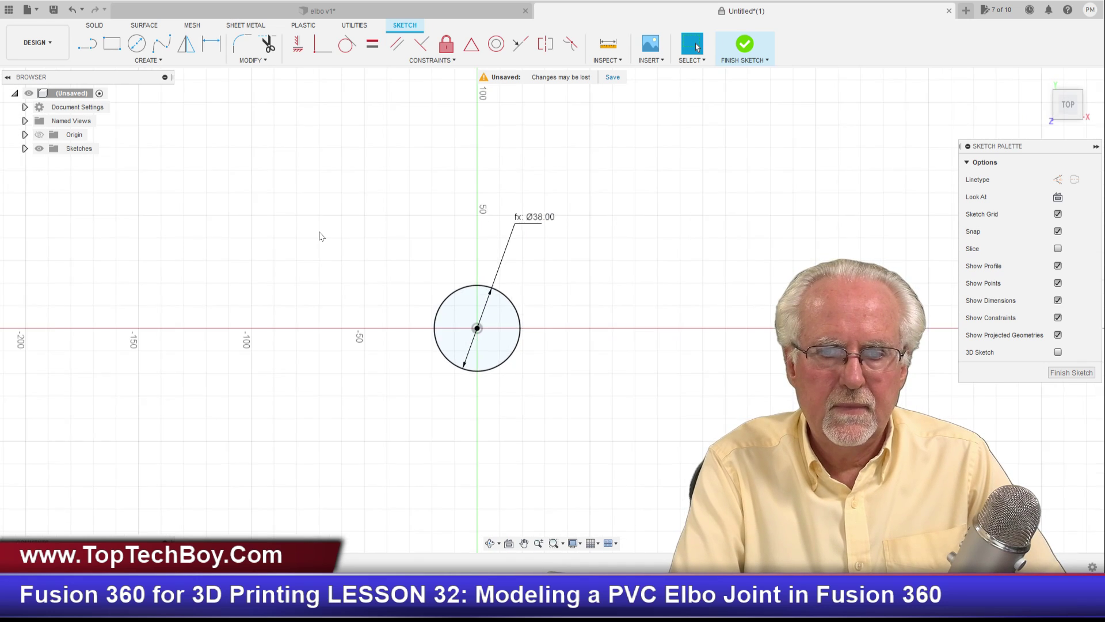
# Draw a second circle centred on the origin with the parameter IR as its diameter
pyautogui.scroll(5, 609, 375)
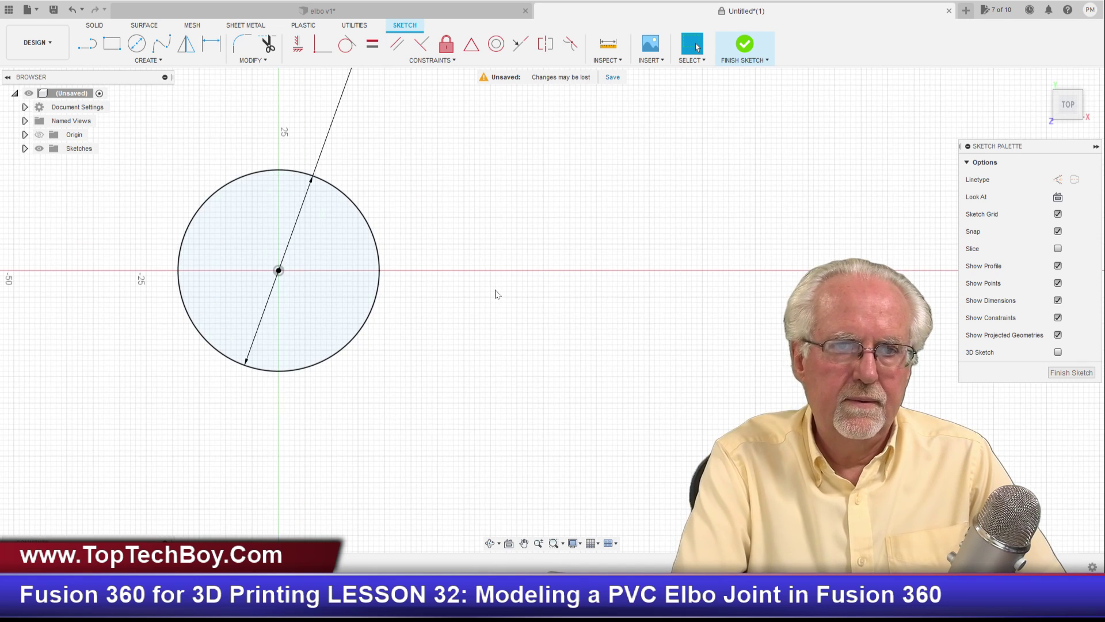
pyautogui.click(136, 44)
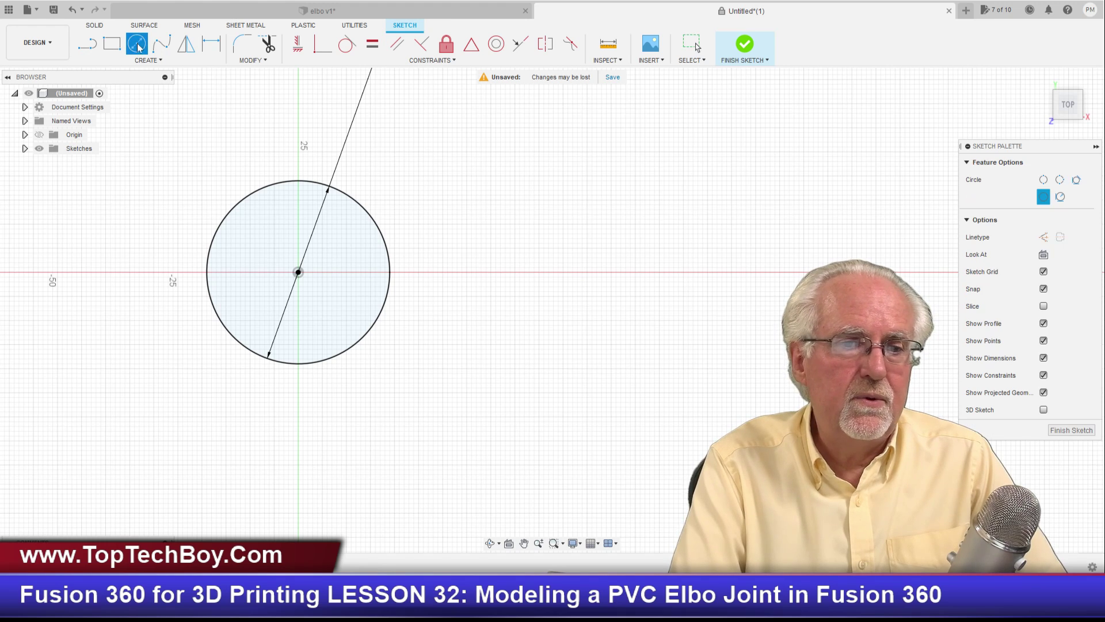
pyautogui.click(298, 271)
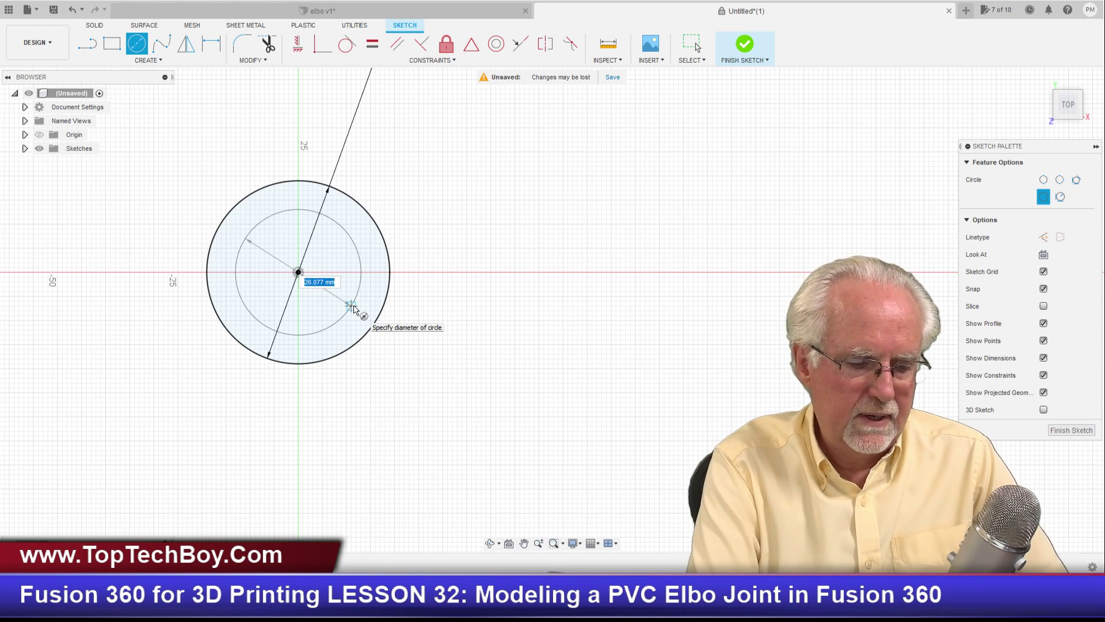
pyautogui.write('IR')
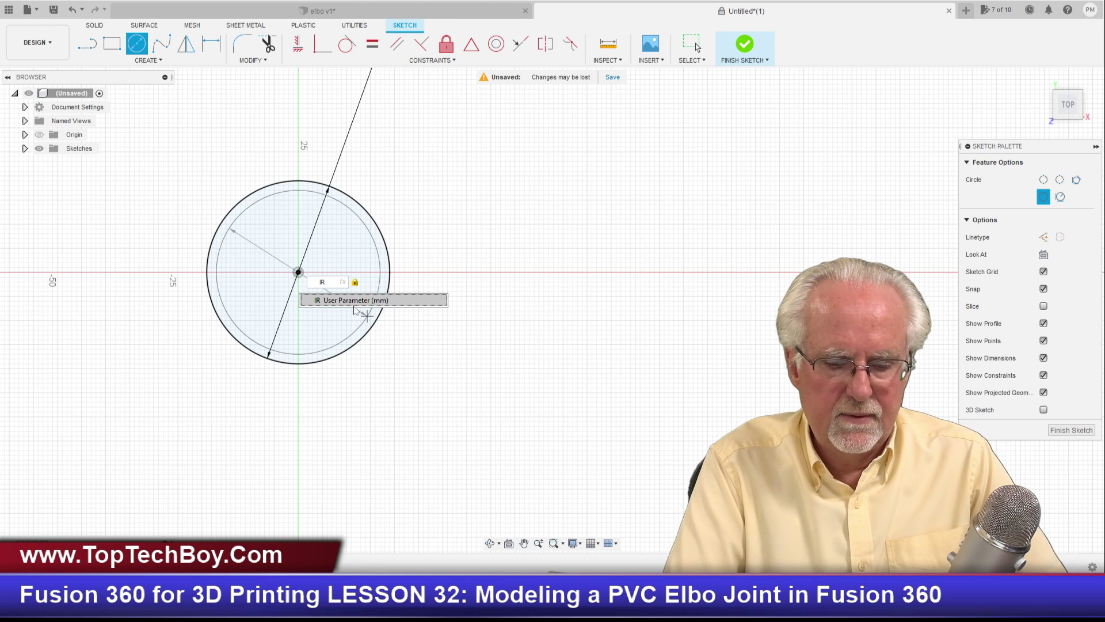
pyautogui.press('Return')
pyautogui.press('Return')
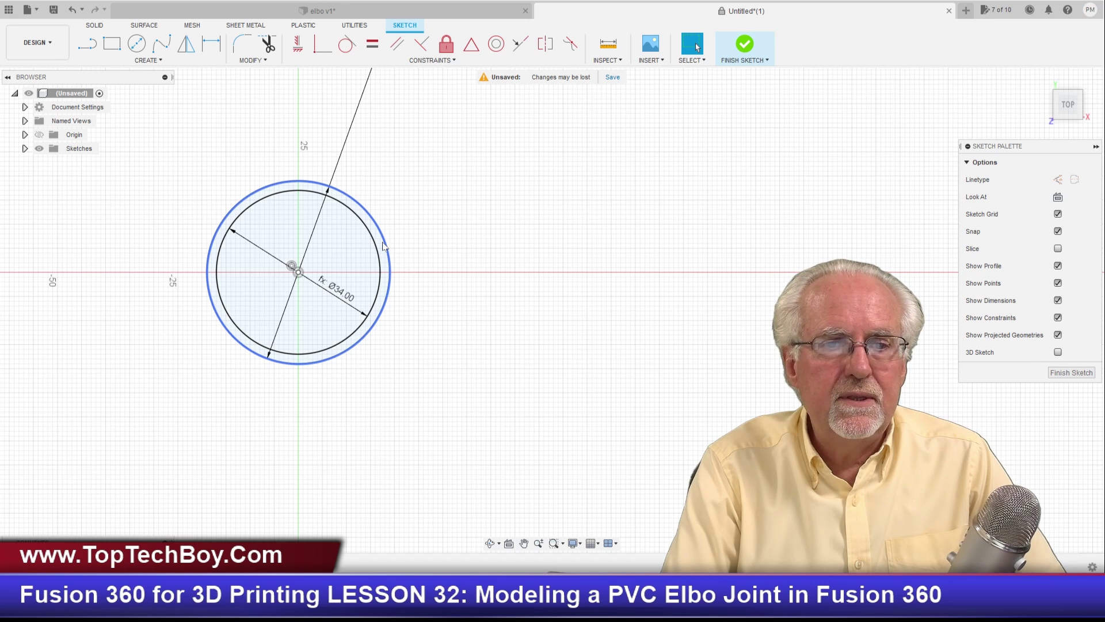
# Check the finished elbow in elbo v1 and draw an origin-centred circle in the untitled design's sketch with the parameter OLR as its diameter
pyautogui.click(321, 10)
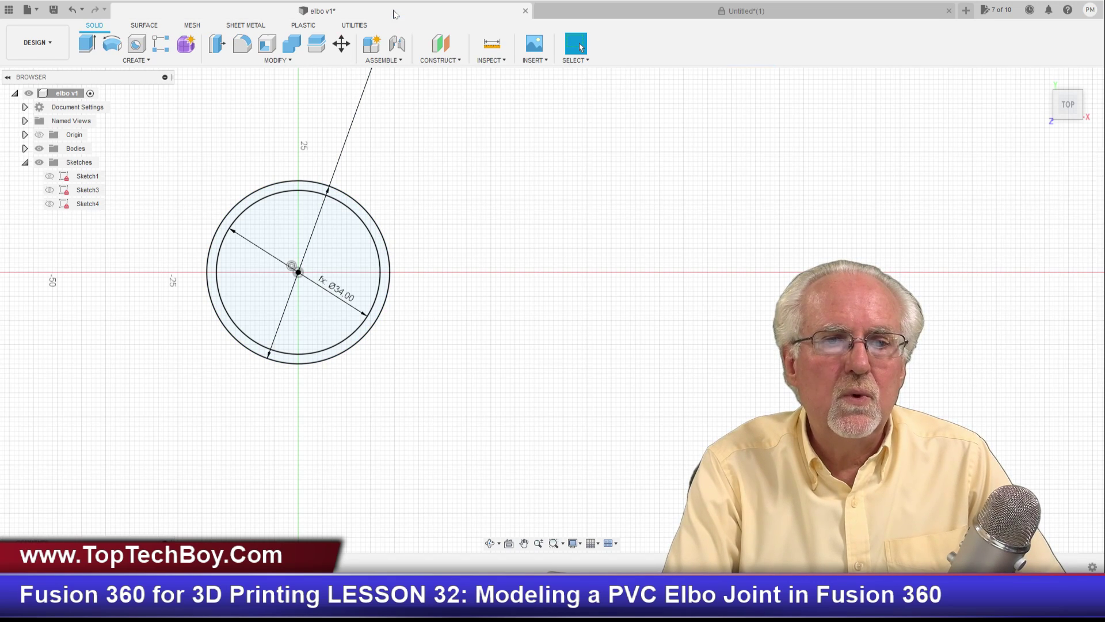
pyautogui.click(1067, 110)
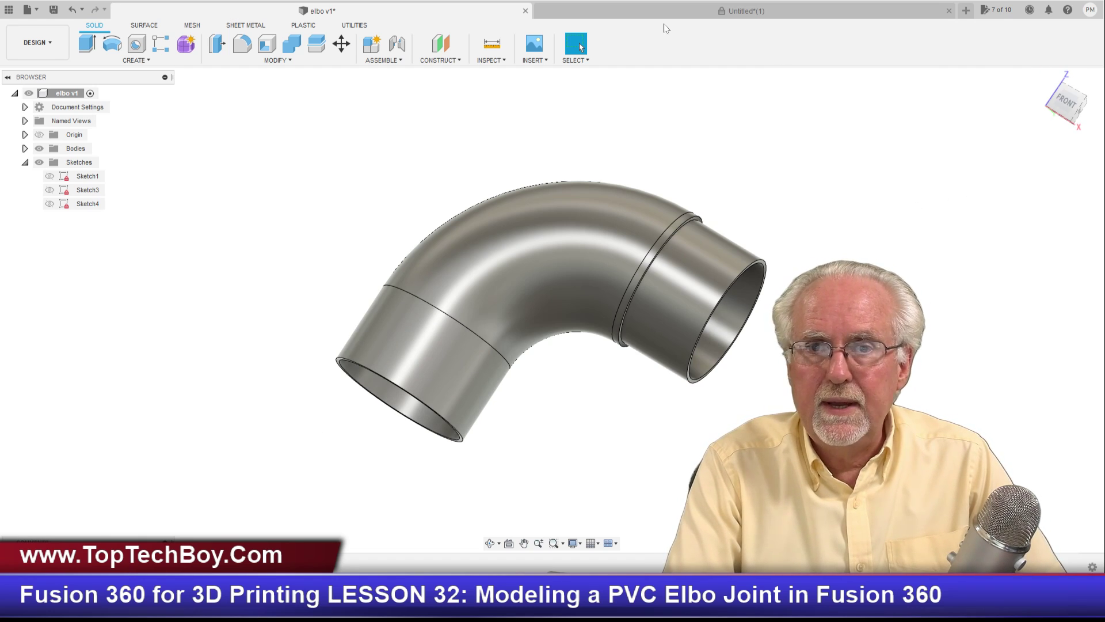
pyautogui.click(677, 10)
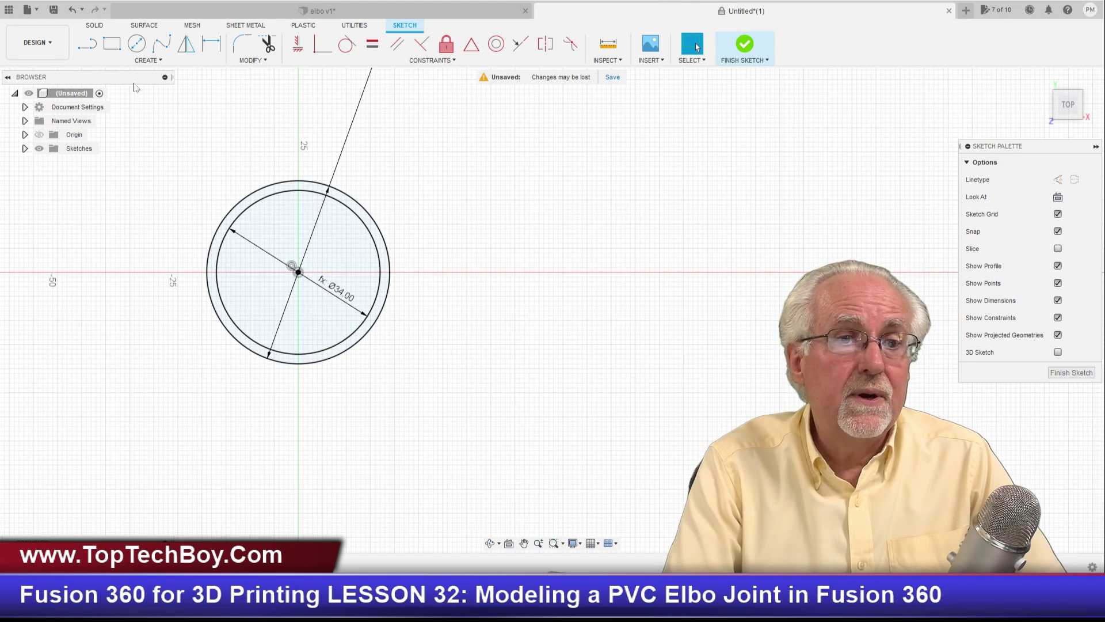
pyautogui.click(136, 44)
pyautogui.scroll(4, 290, 275)
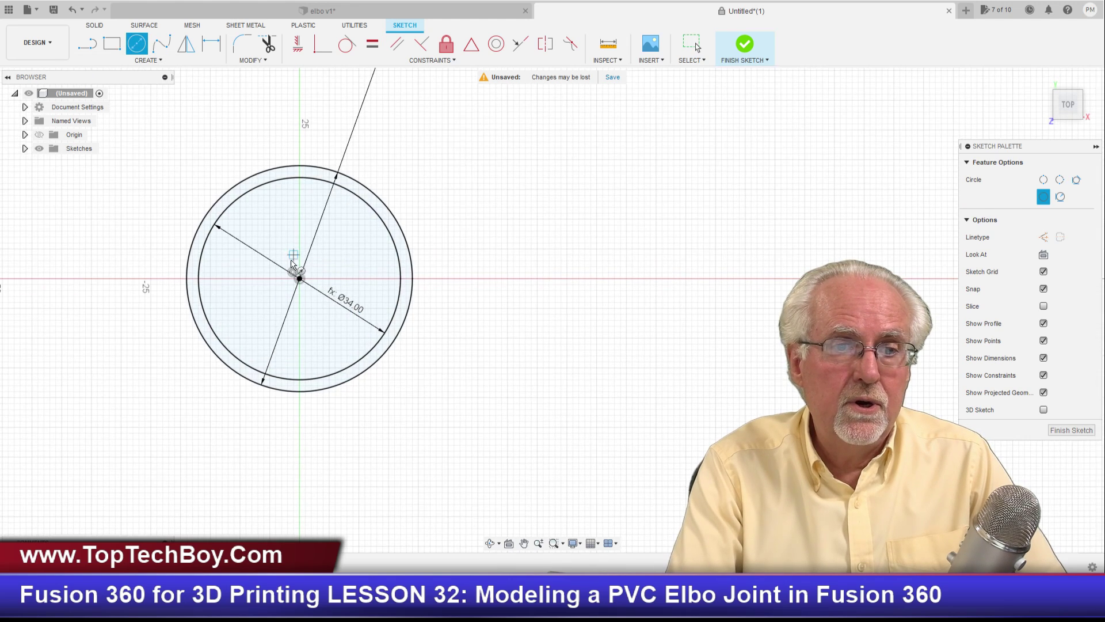
pyautogui.click(303, 285)
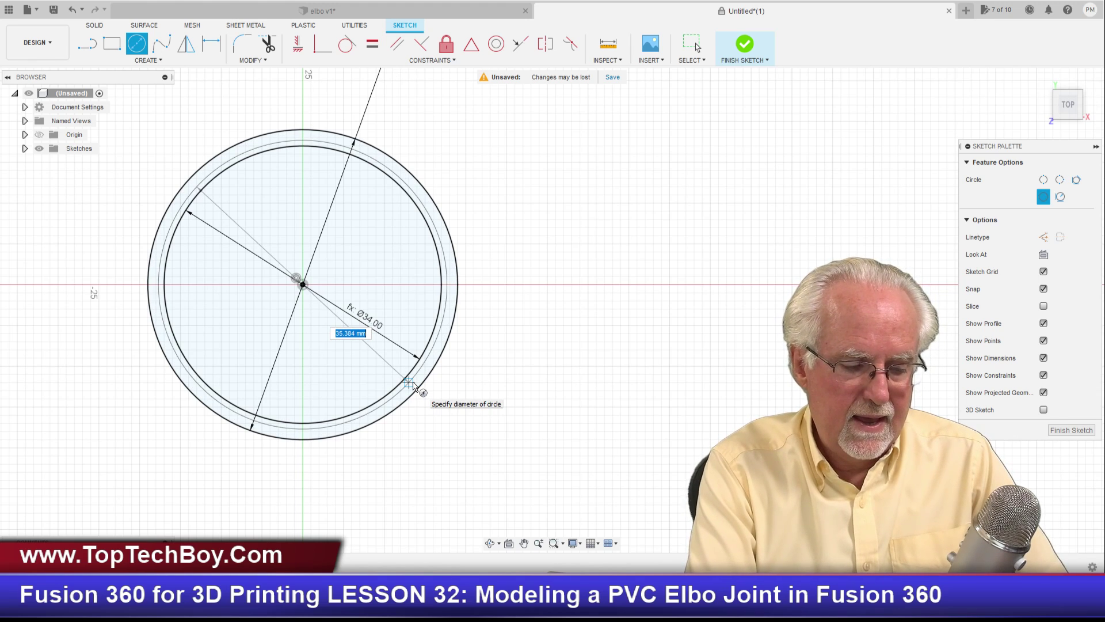
pyautogui.write('OL')
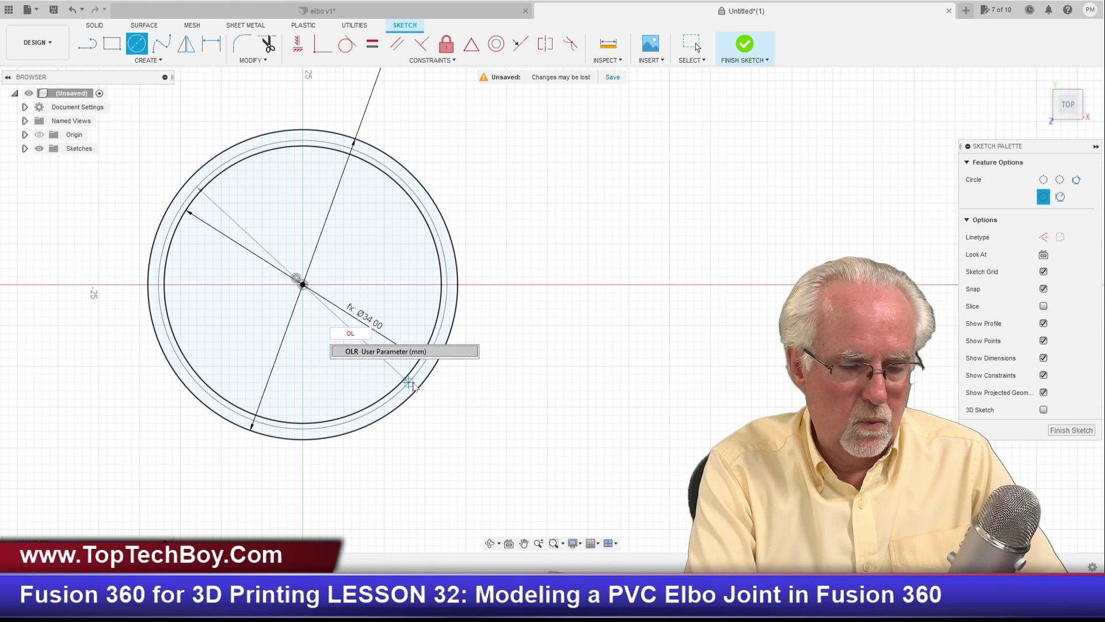
pyautogui.write('R')
pyautogui.press('Return')
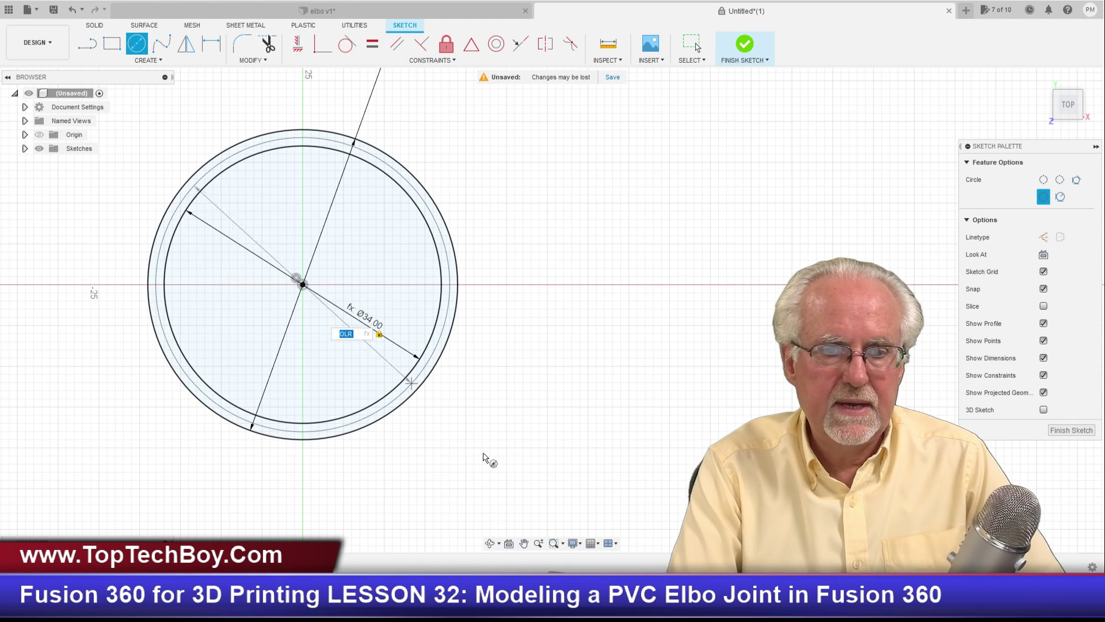
pyautogui.press('Return')
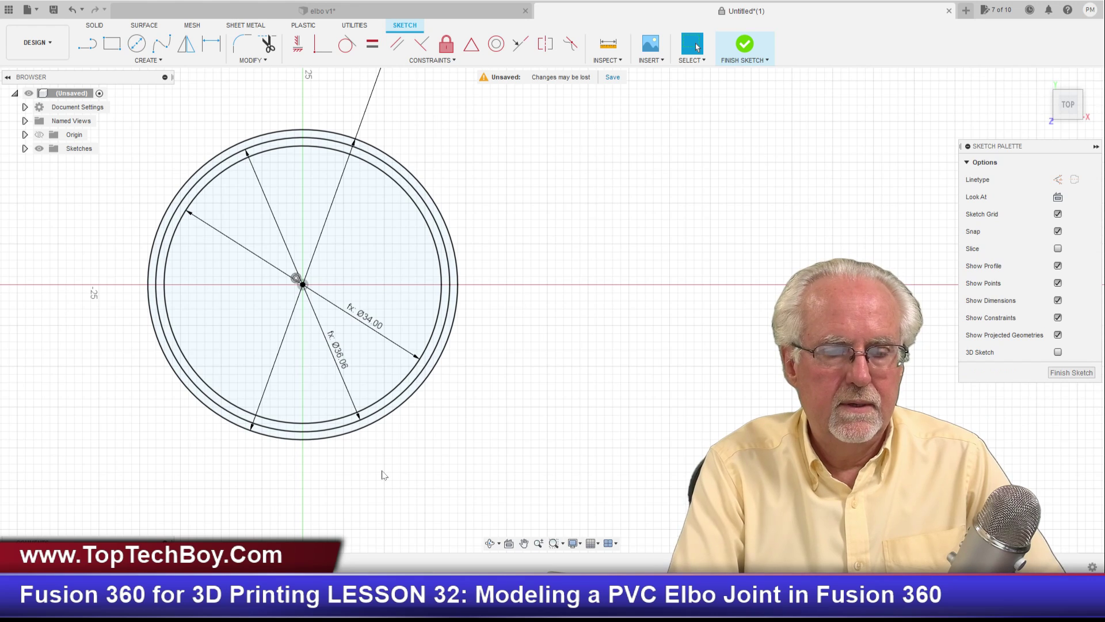
# Move the OLR and IR diameter dimensions outside the circles, bring the OR dimension closer, and finish the sketch
pyautogui.moveTo(336, 355); pyautogui.dragTo(129, 398)
pyautogui.moveTo(364, 319); pyautogui.dragTo(473, 196)
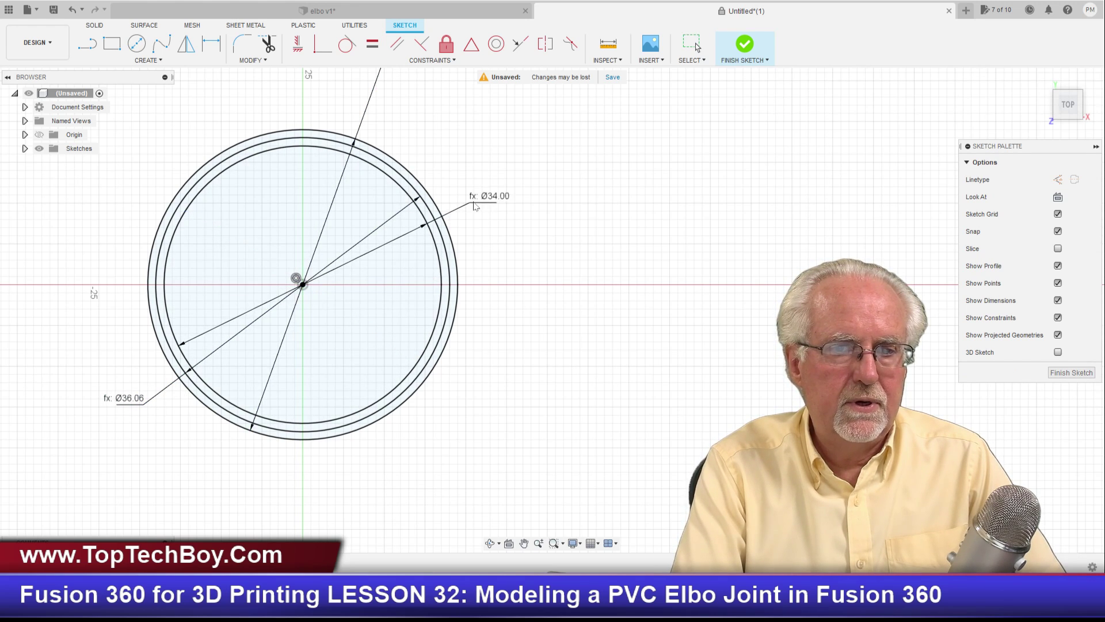
pyautogui.scroll(-5, 472, 195)
pyautogui.scroll(-3, 472, 196)
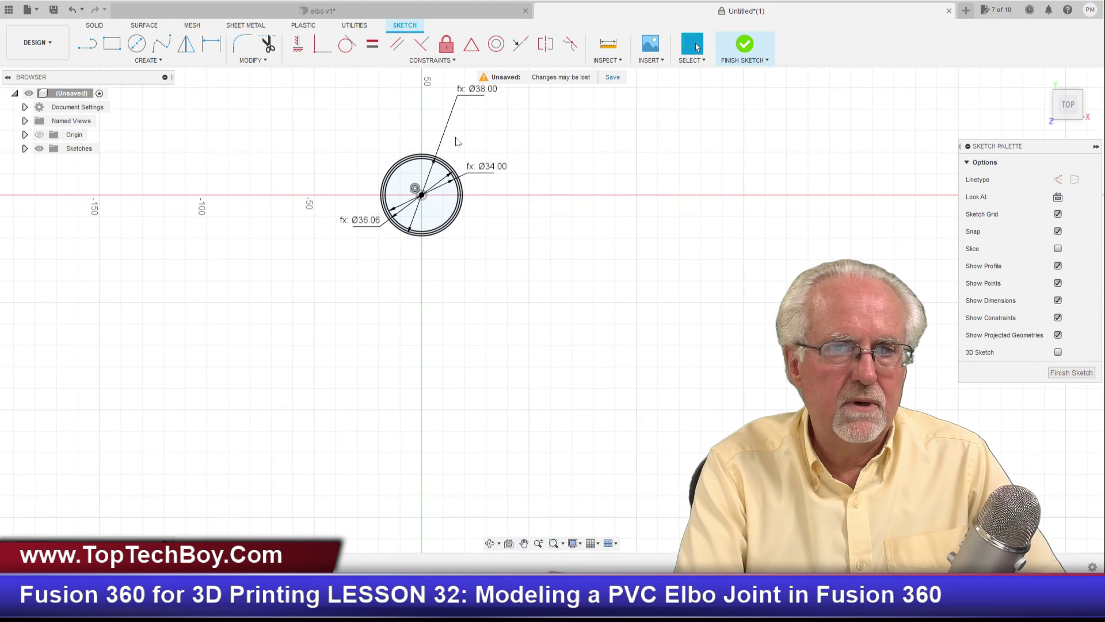
pyautogui.moveTo(467, 95); pyautogui.dragTo(442, 137)
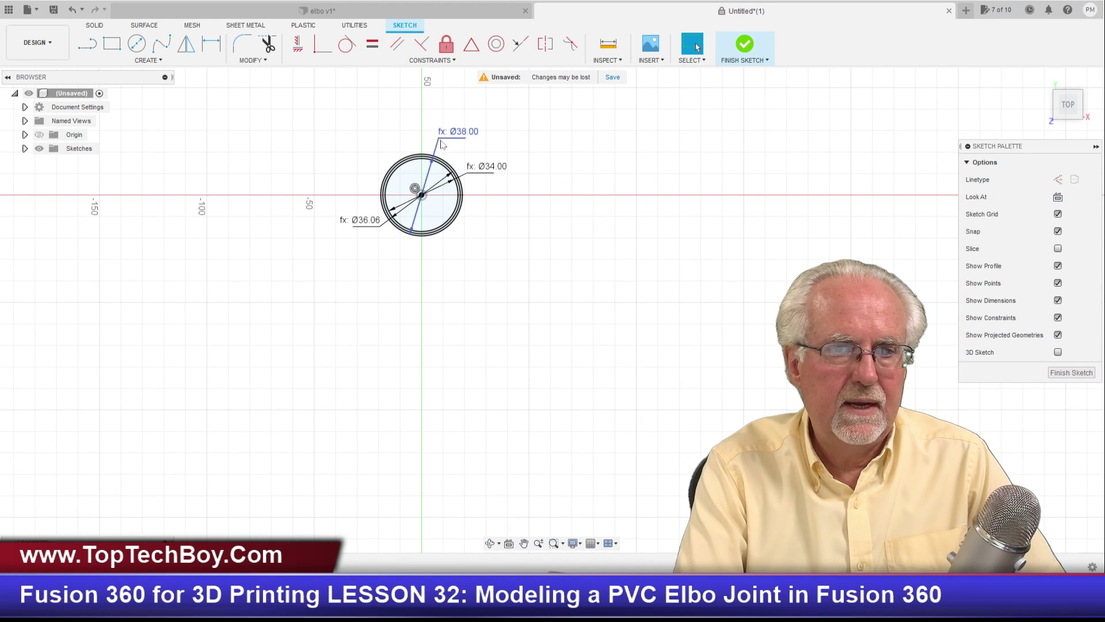
pyautogui.scroll(-4, 264, 306)
pyautogui.scroll(5, 361, 249)
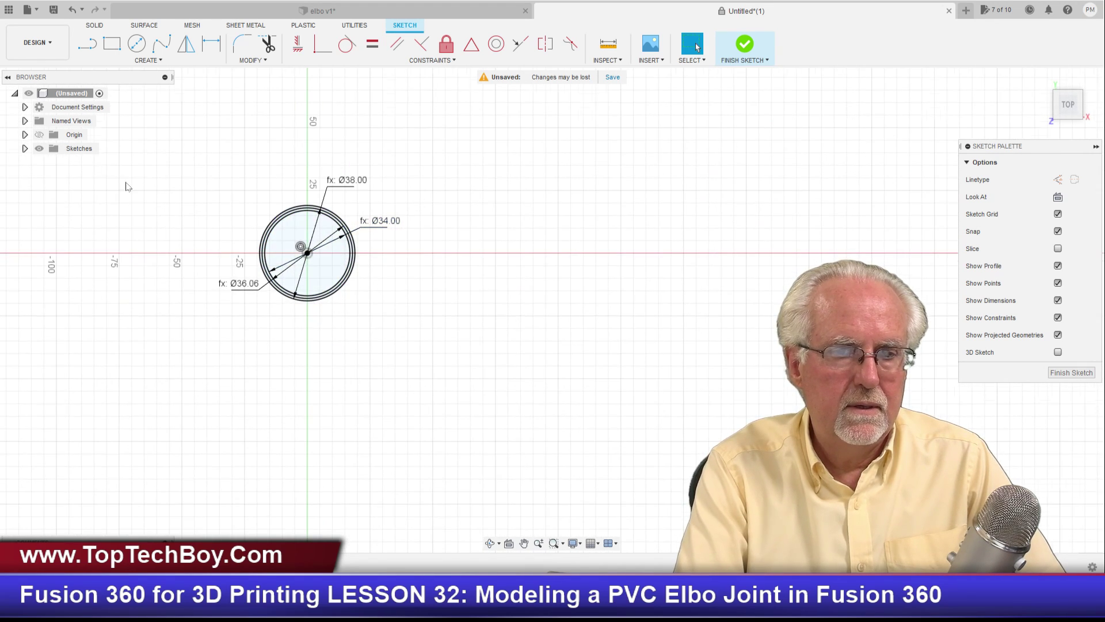
pyautogui.scroll(5, 615, 324)
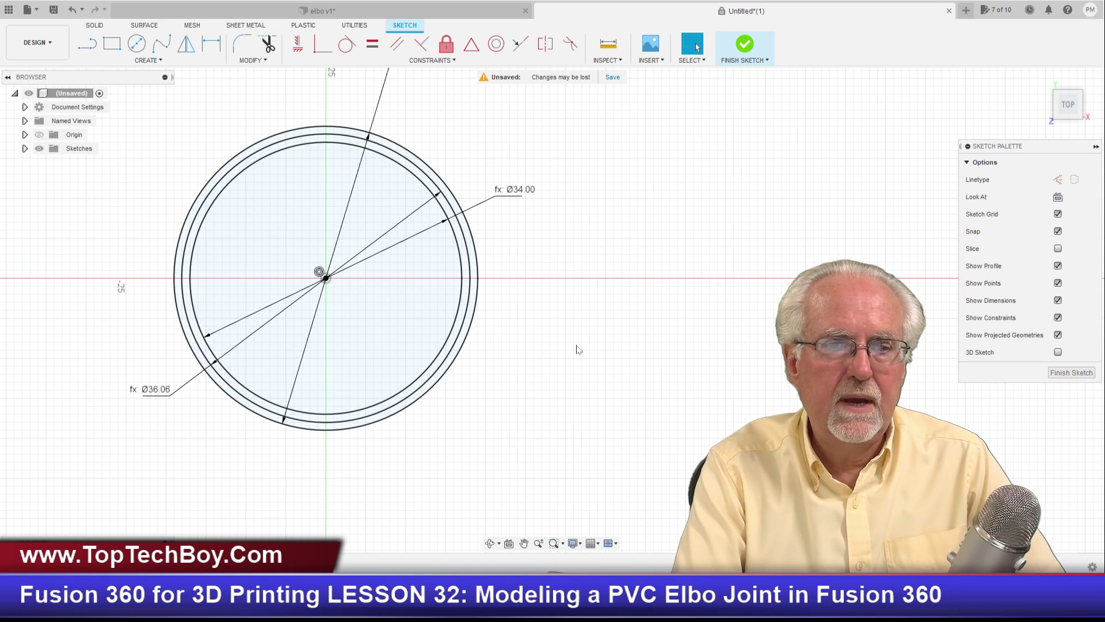
pyautogui.scroll(-2, 577, 348)
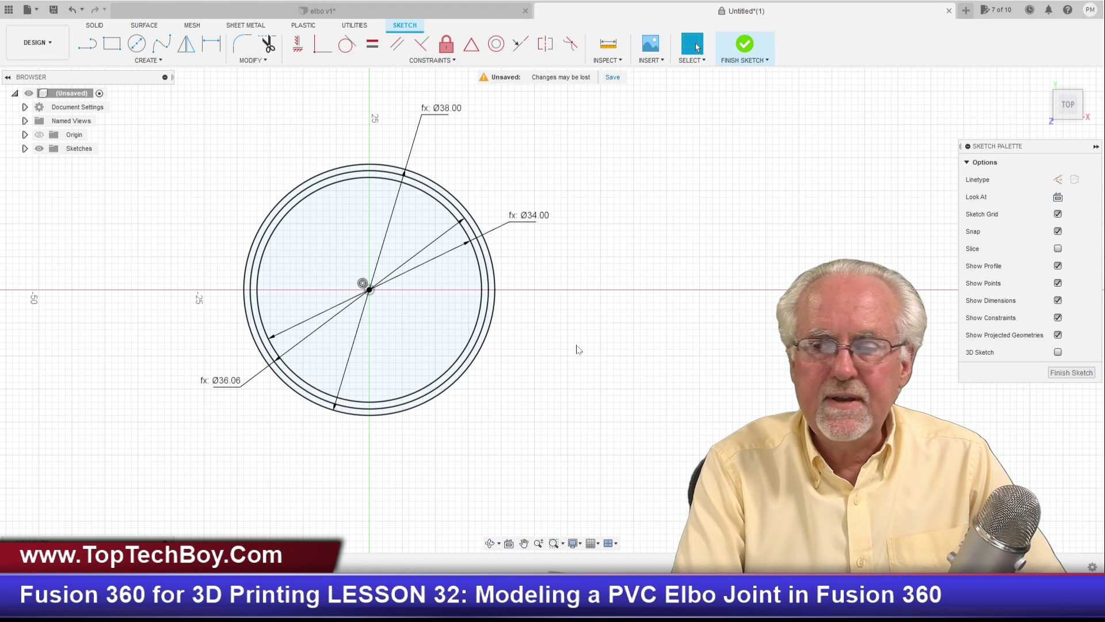
pyautogui.click(1071, 373)
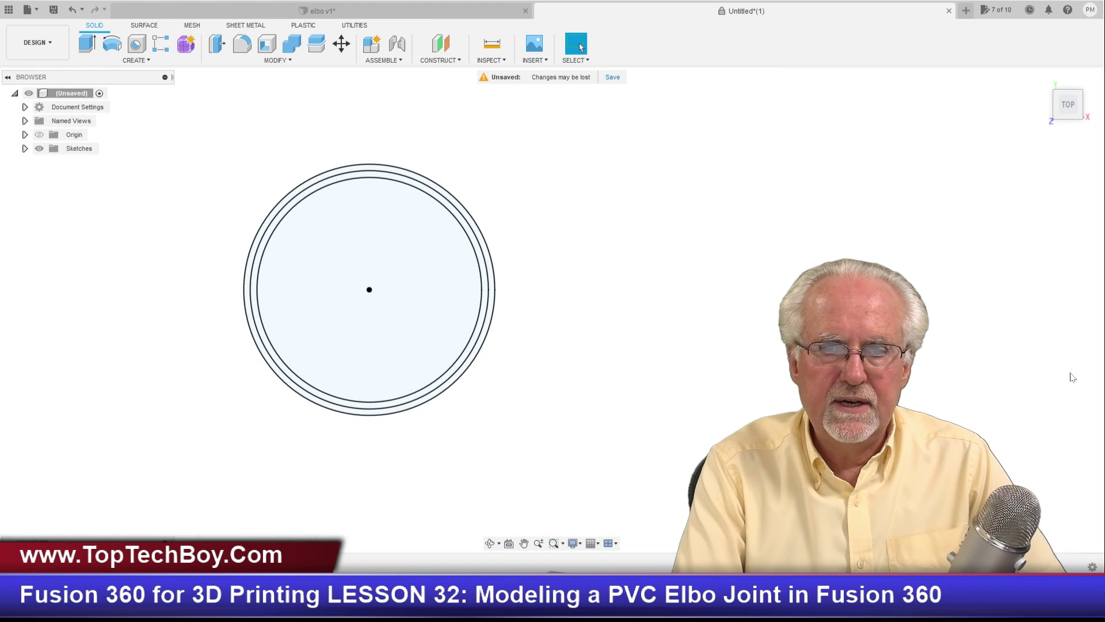
# Start a new sketch on the vertical front origin plane, perpendicular to the circles
pyautogui.click(1042, 79)
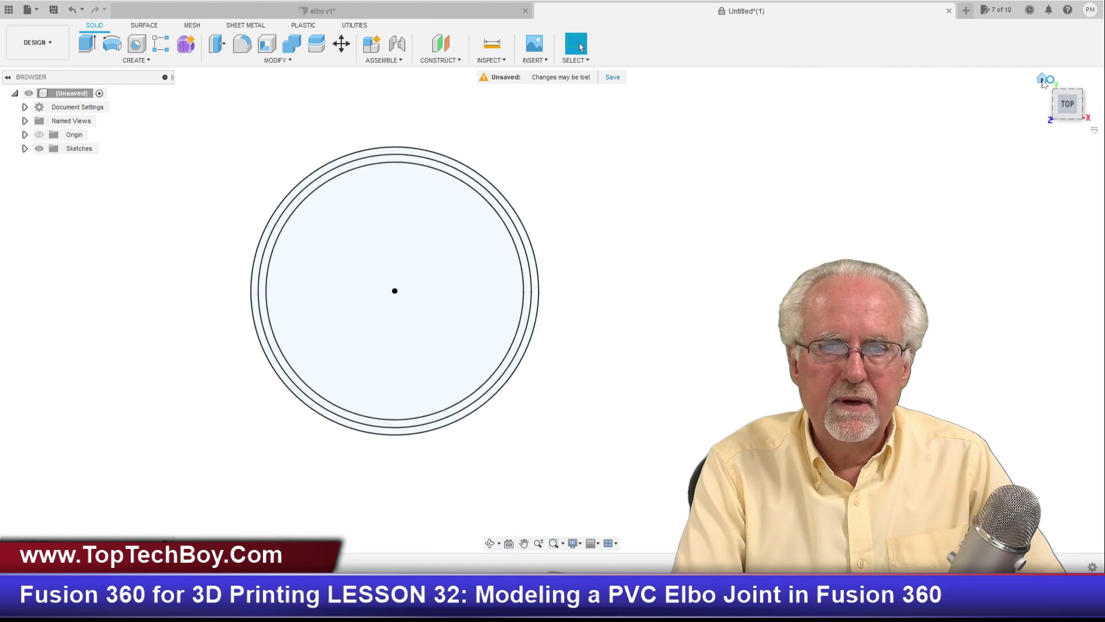
pyautogui.scroll(-4, 726, 348)
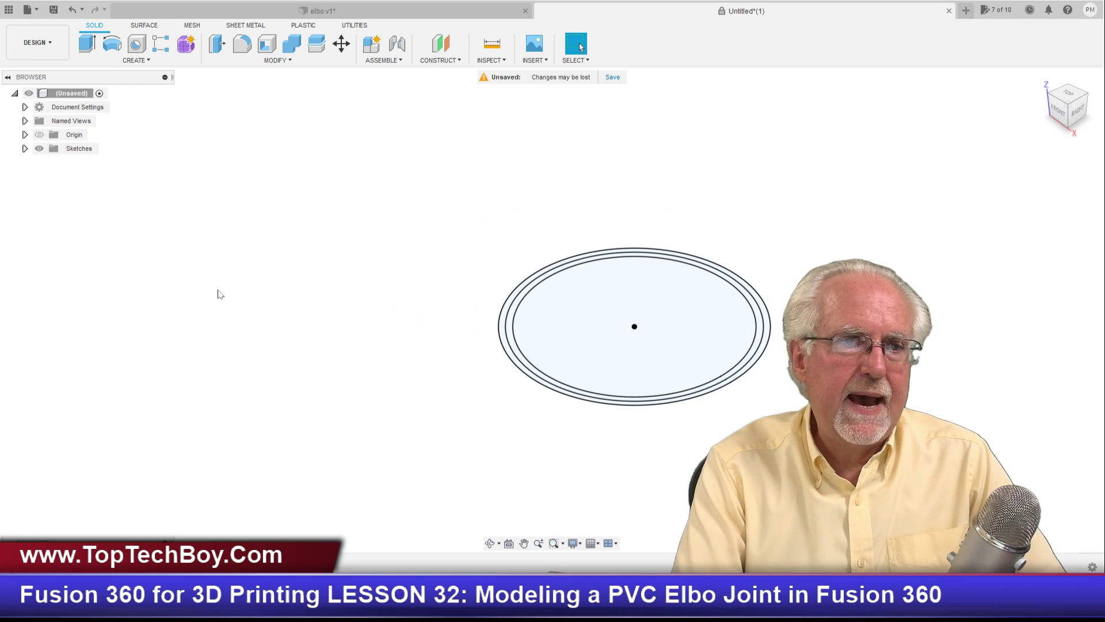
pyautogui.click(129, 61)
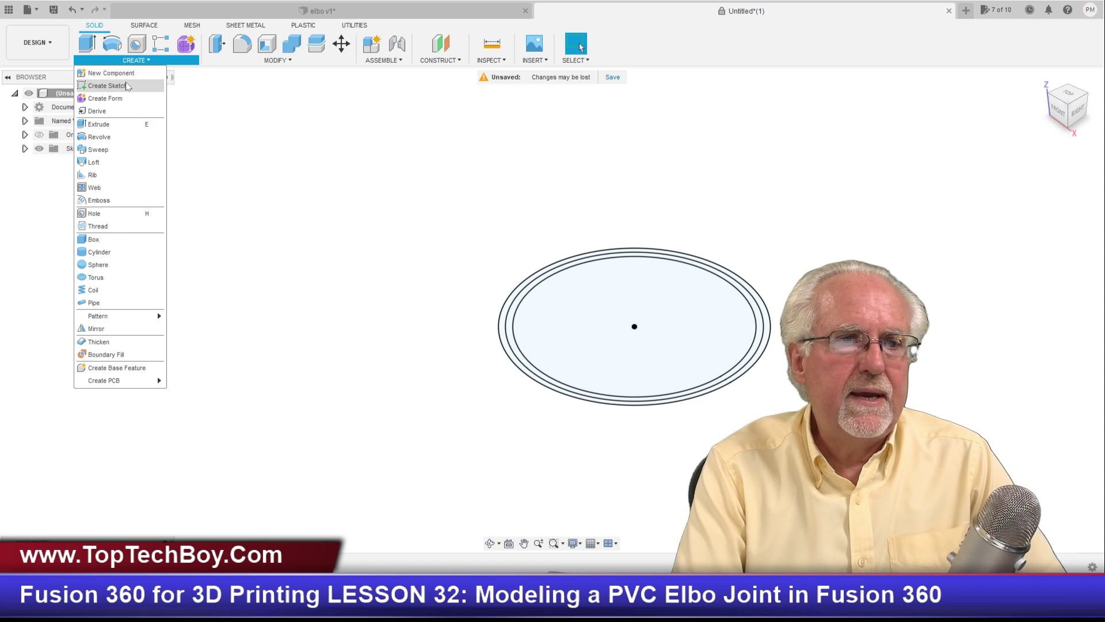
pyautogui.click(128, 84)
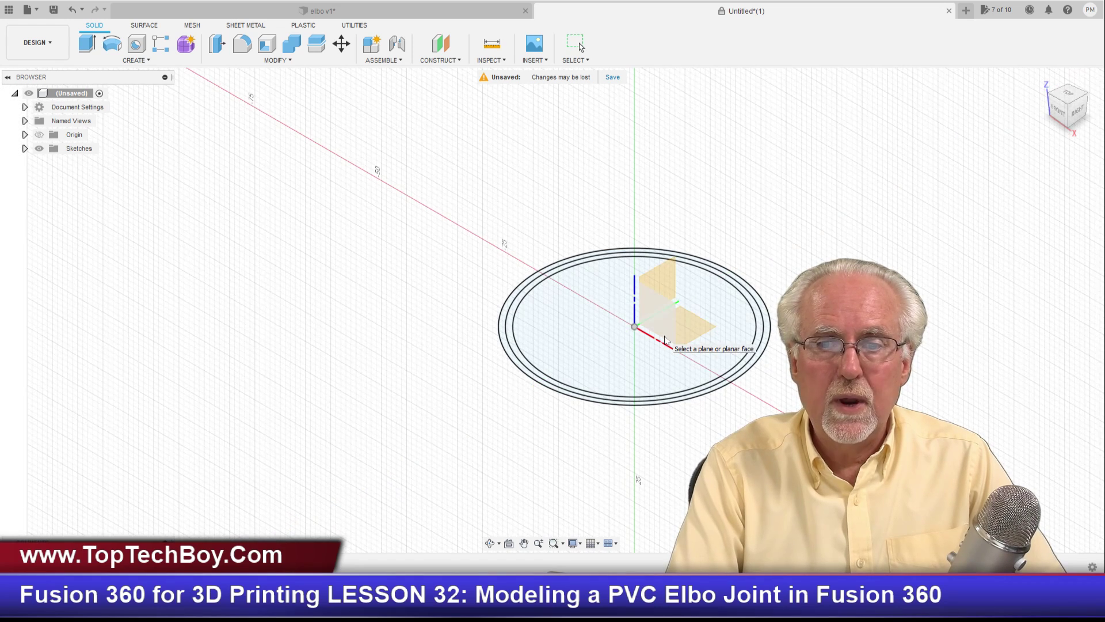
pyautogui.click(670, 307)
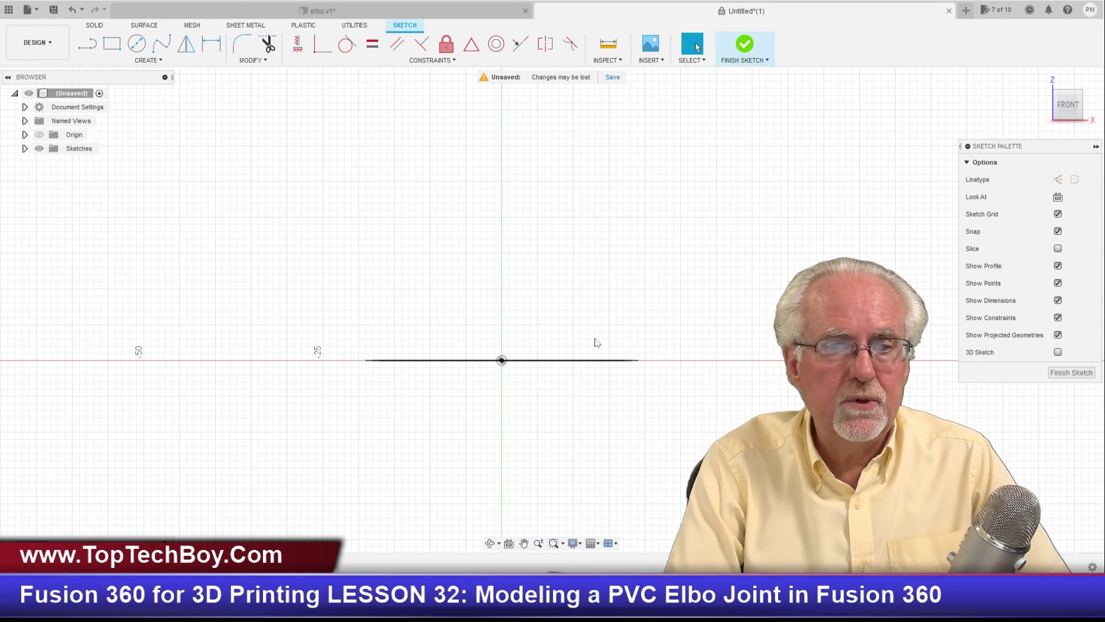
# Draw a rectangle from the origin, up along the vertical axis, with parameter spanL as its width and spanH as its height
pyautogui.click(113, 43)
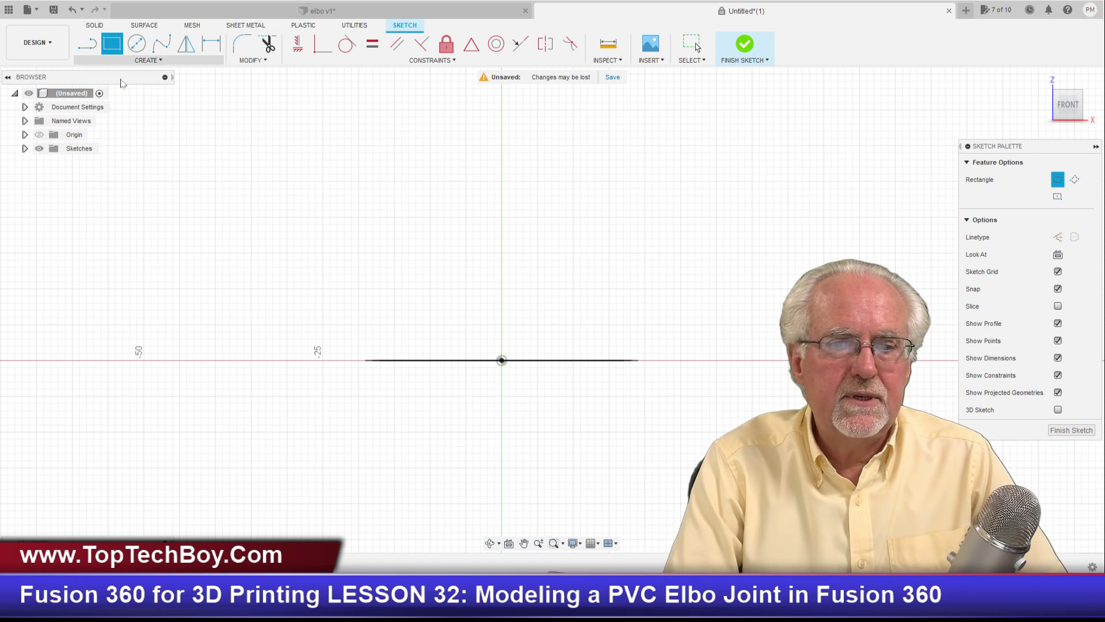
pyautogui.click(502, 361)
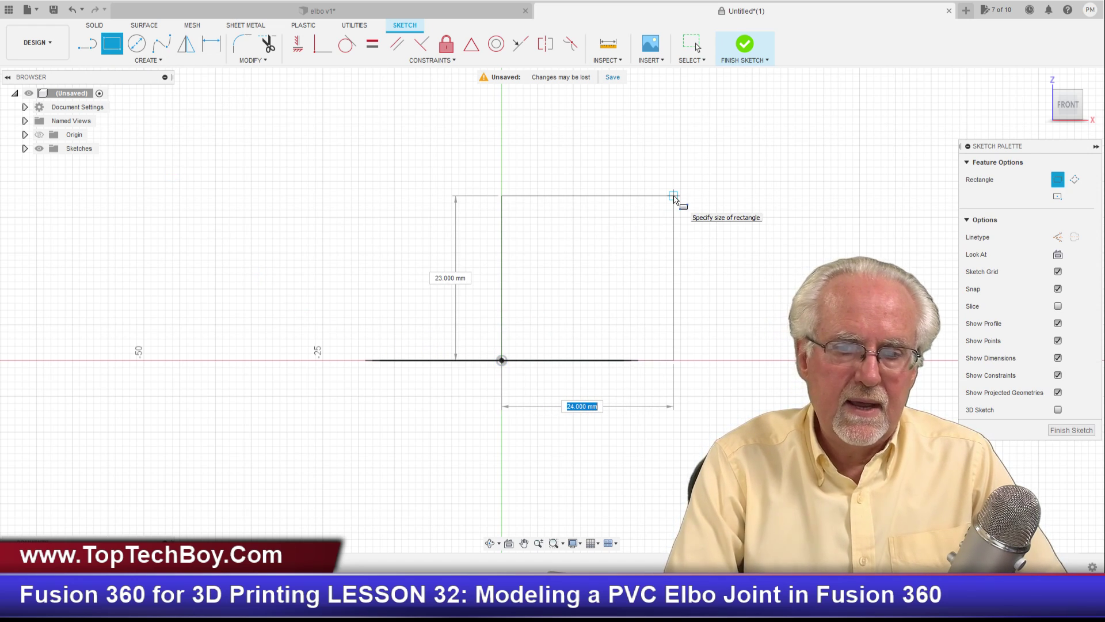
pyautogui.write('spanL')
pyautogui.press('Tab')
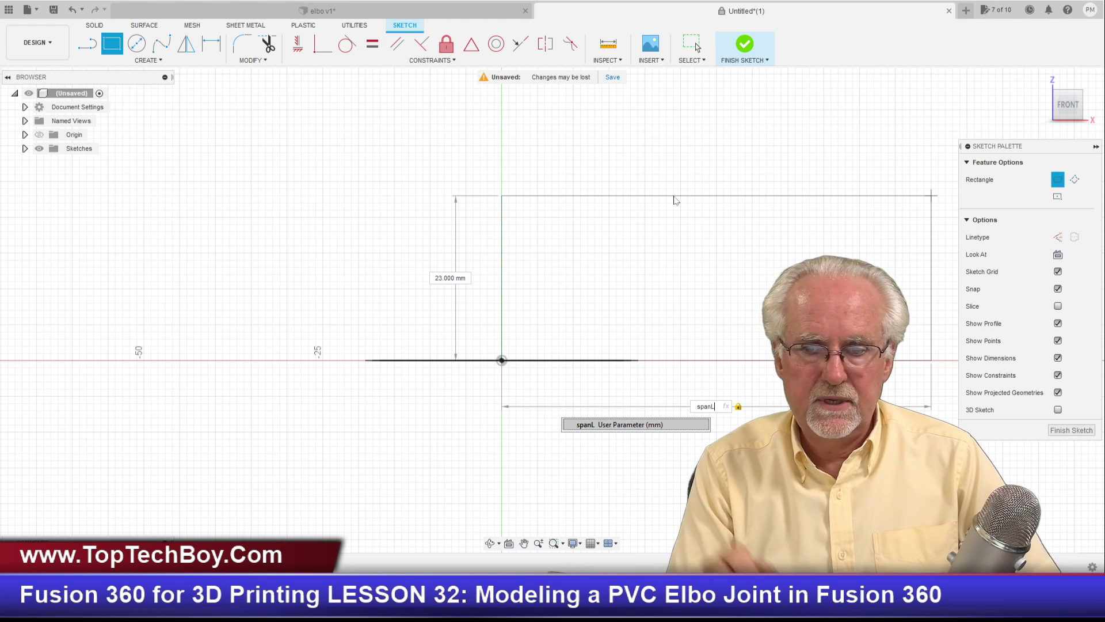
pyautogui.press('Tab')
pyautogui.write('spanH')
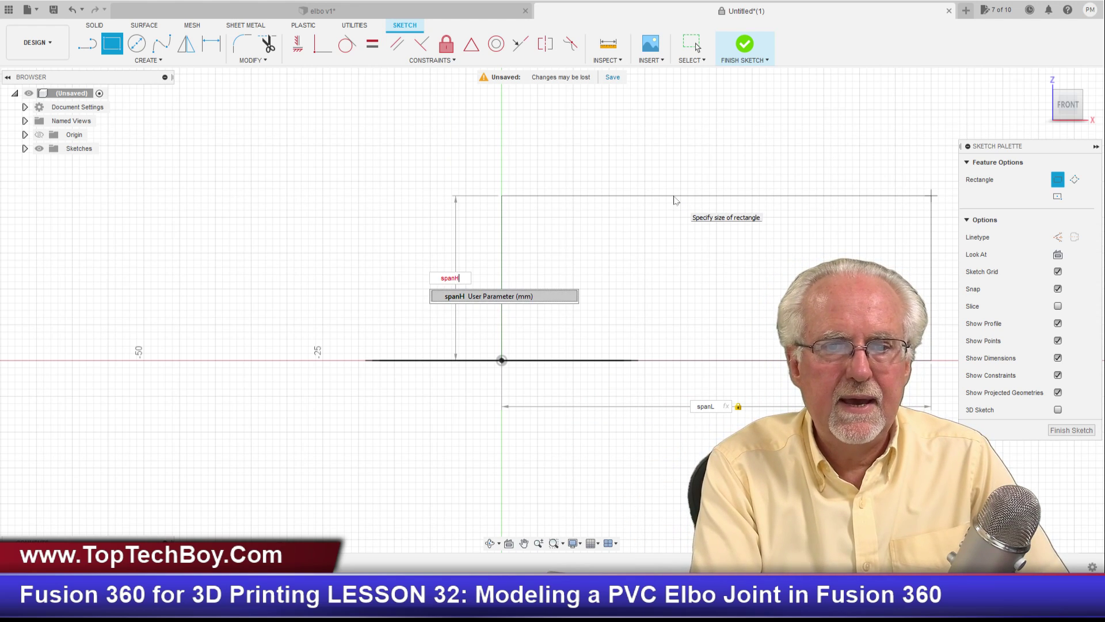
pyautogui.press('Tab')
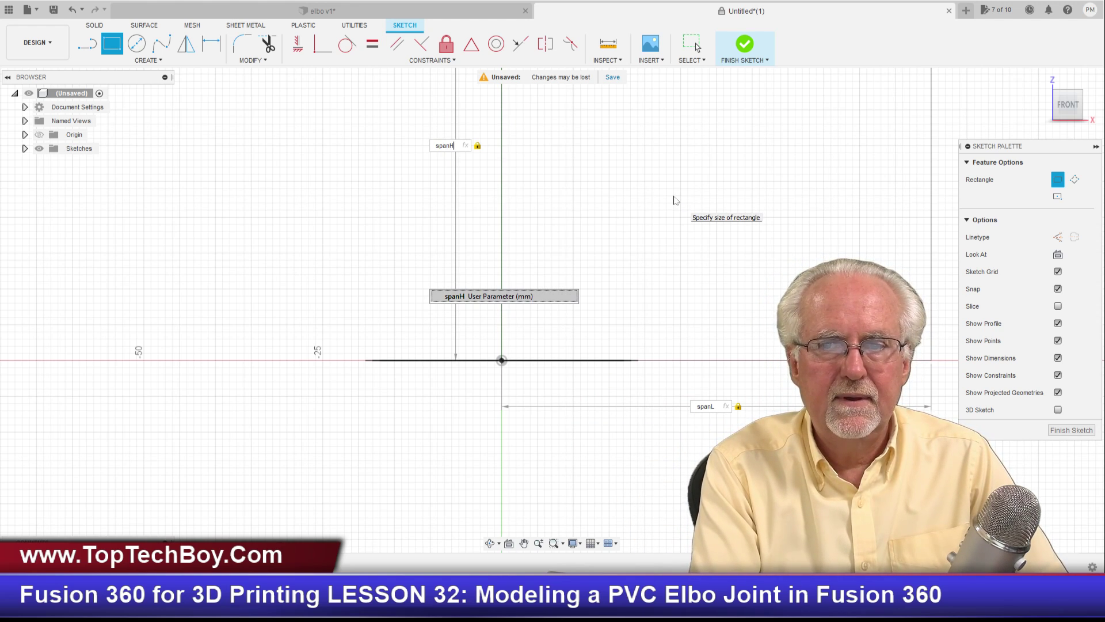
pyautogui.press('Return')
pyautogui.press('Return')
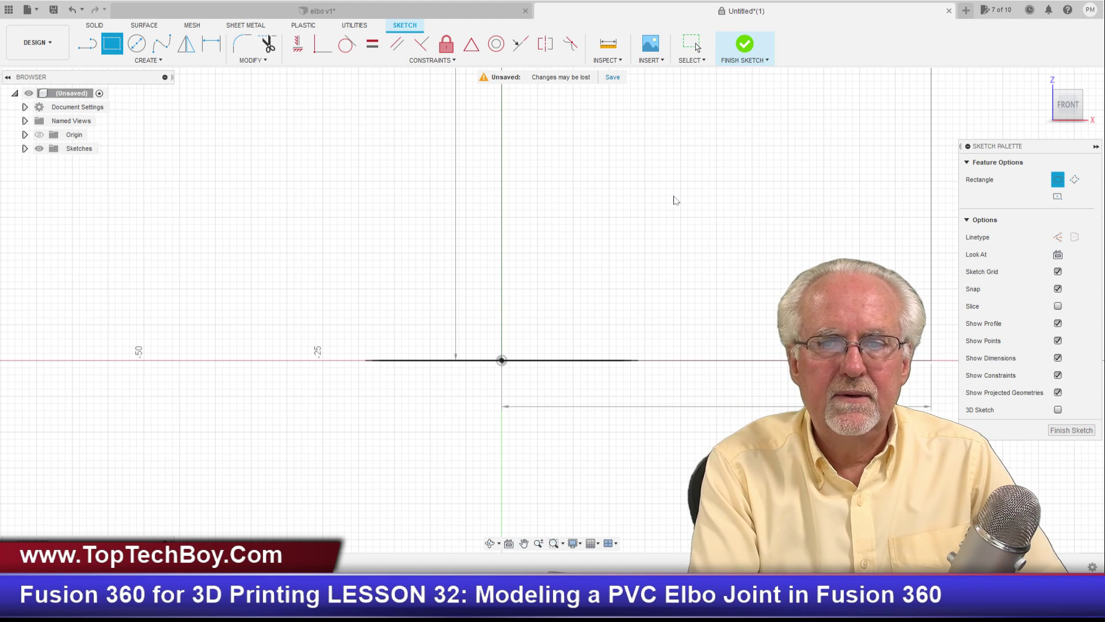
pyautogui.scroll(-2, 401, 120)
pyautogui.scroll(-2, 401, 120)
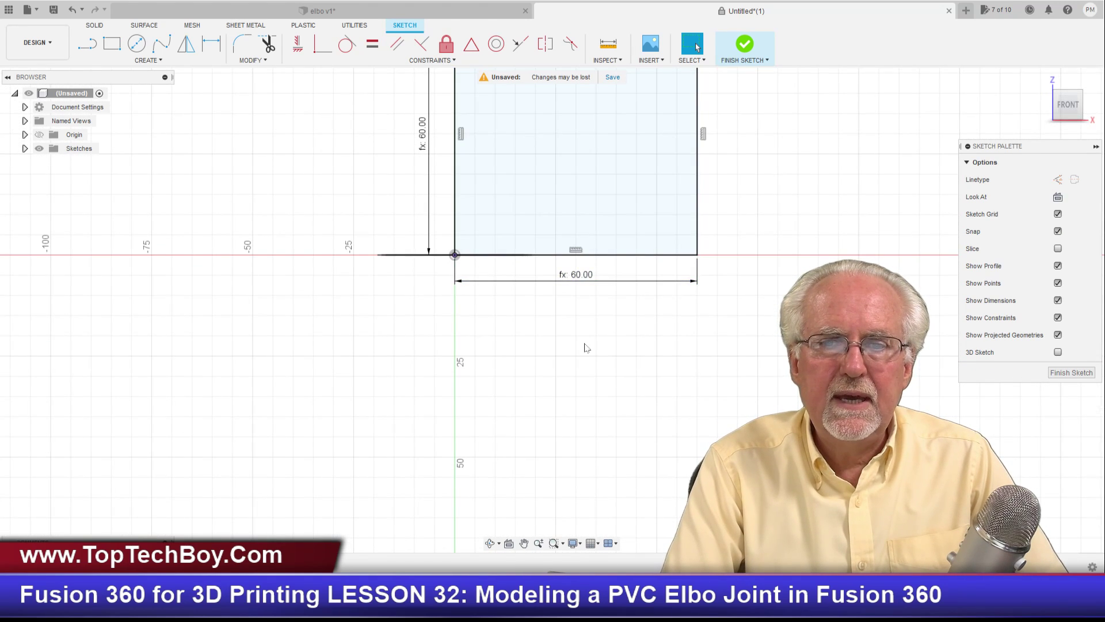
pyautogui.scroll(-2, 586, 347)
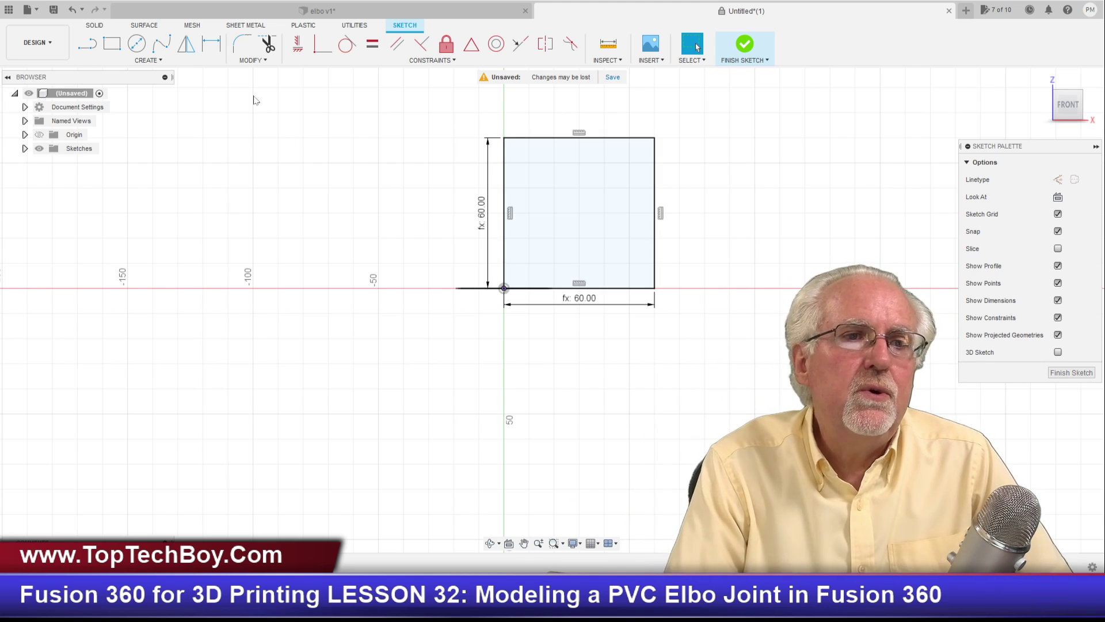
# Fillet the rectangle's corner above the origin using parameter curve as the radius, and move the radius dimension farther from the arc
pyautogui.click(238, 47)
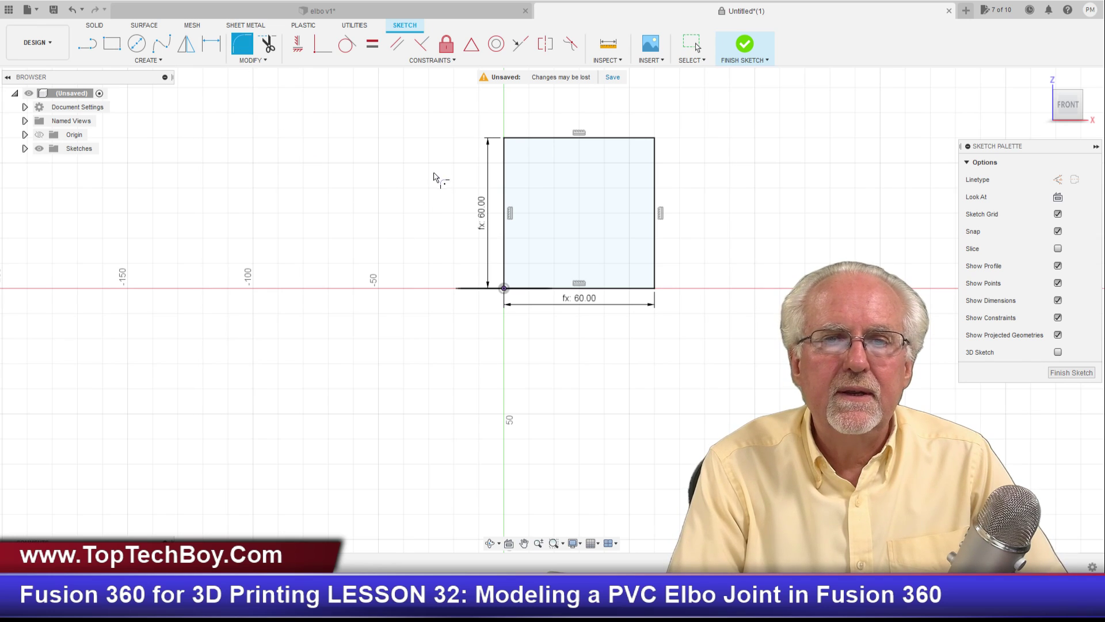
pyautogui.click(504, 172)
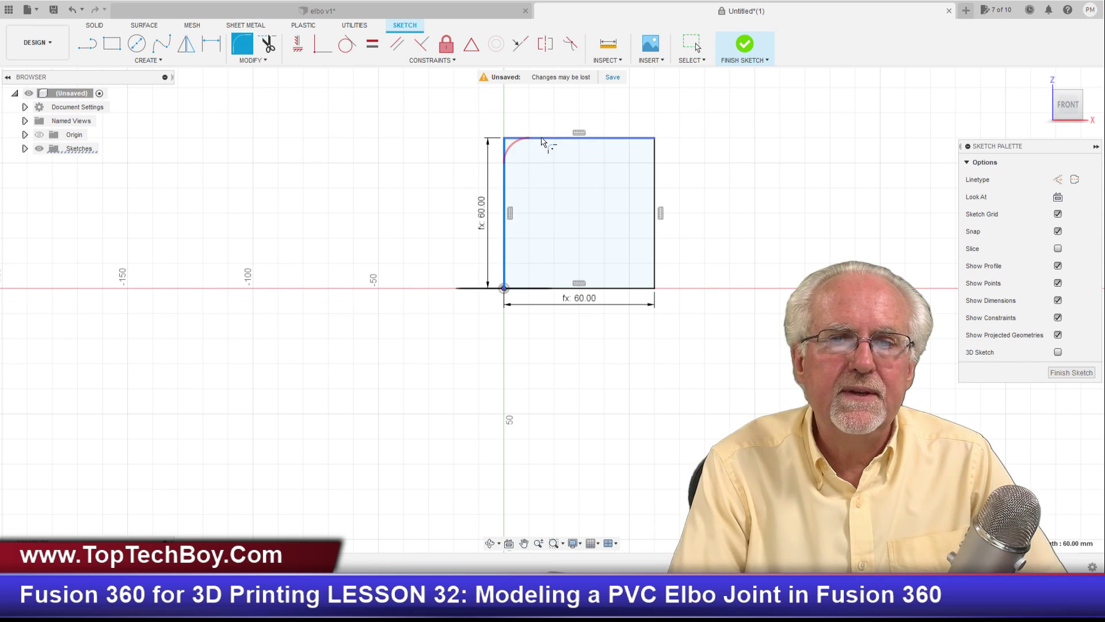
pyautogui.click(541, 138)
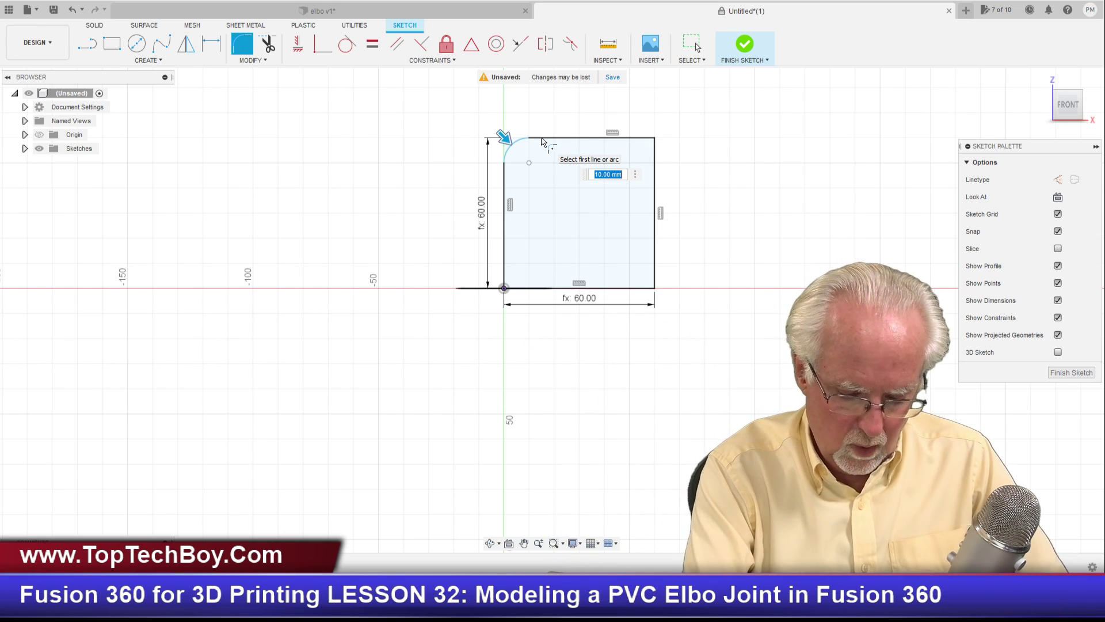
pyautogui.write('c')
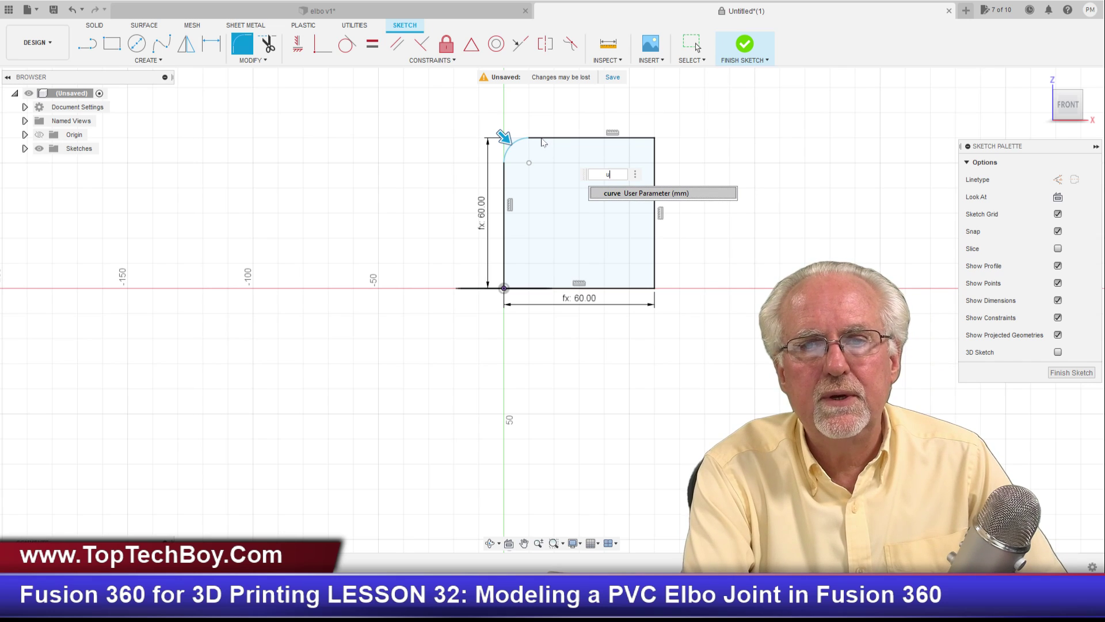
pyautogui.write('urve')
pyautogui.press('Return')
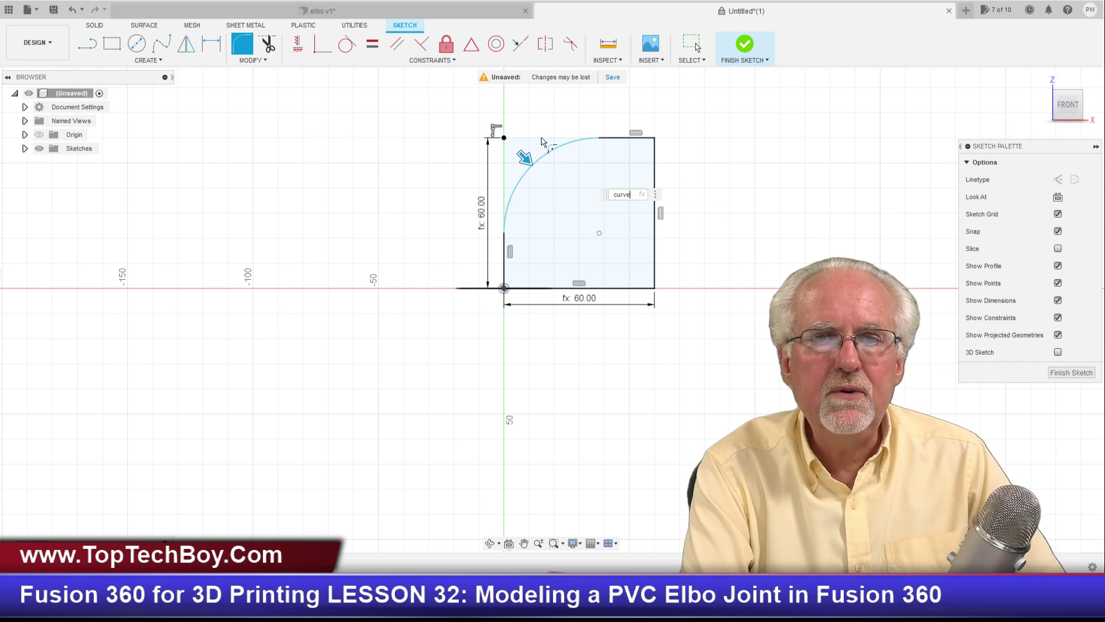
pyautogui.press('Return')
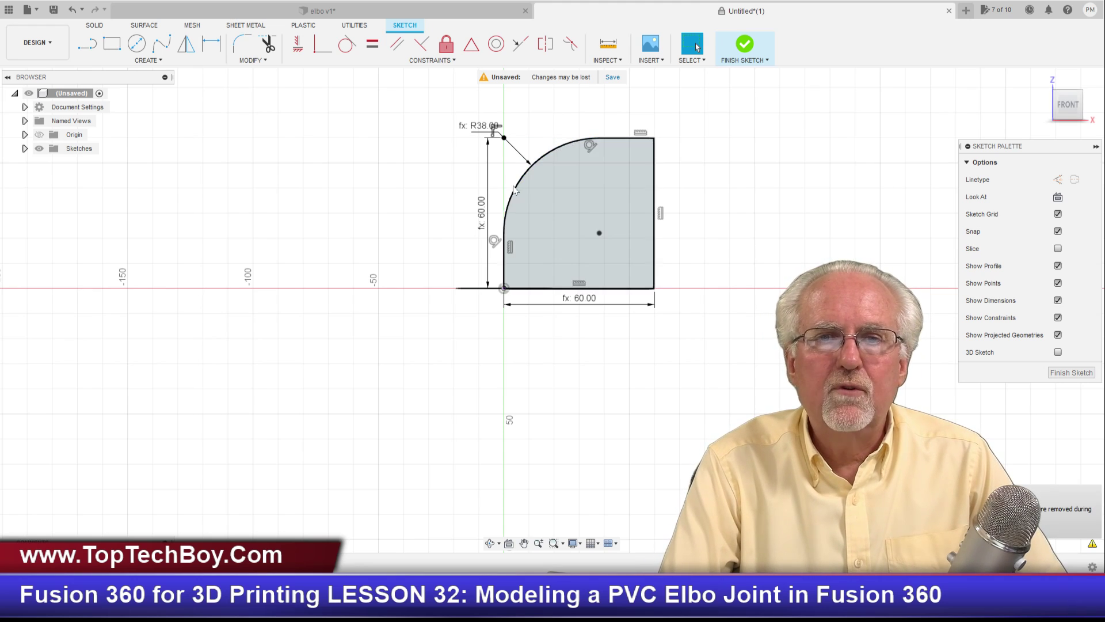
pyautogui.moveTo(480, 125); pyautogui.dragTo(463, 81)
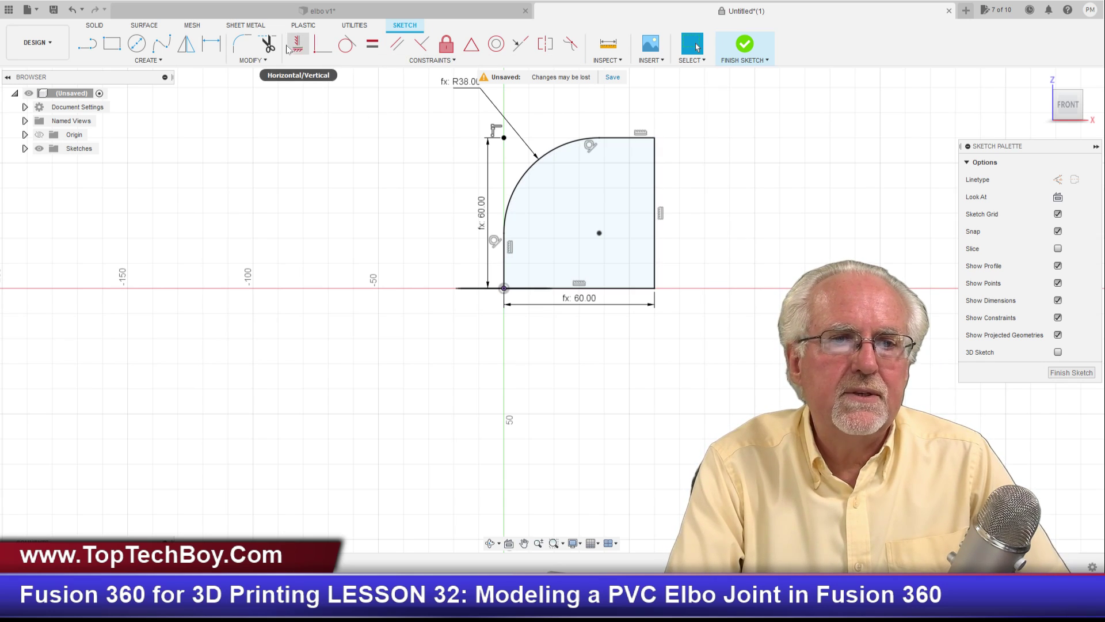
# Trim away the rectangle's lower edge and far vertical edge, leaving the filleted open path, and list the design's sketches
pyautogui.click(268, 44)
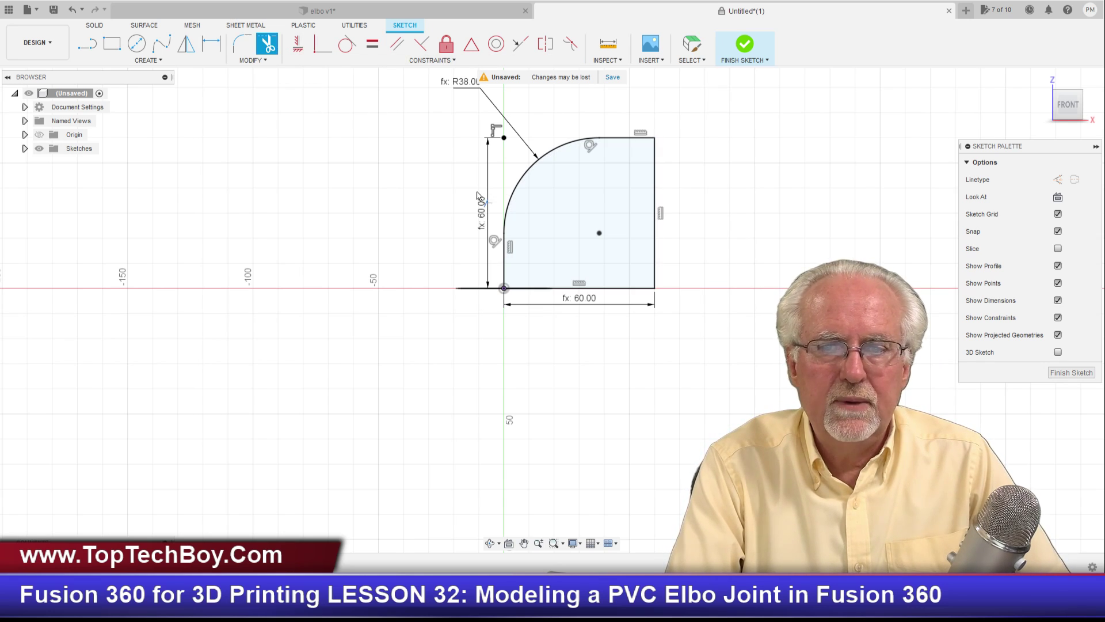
pyautogui.click(612, 289)
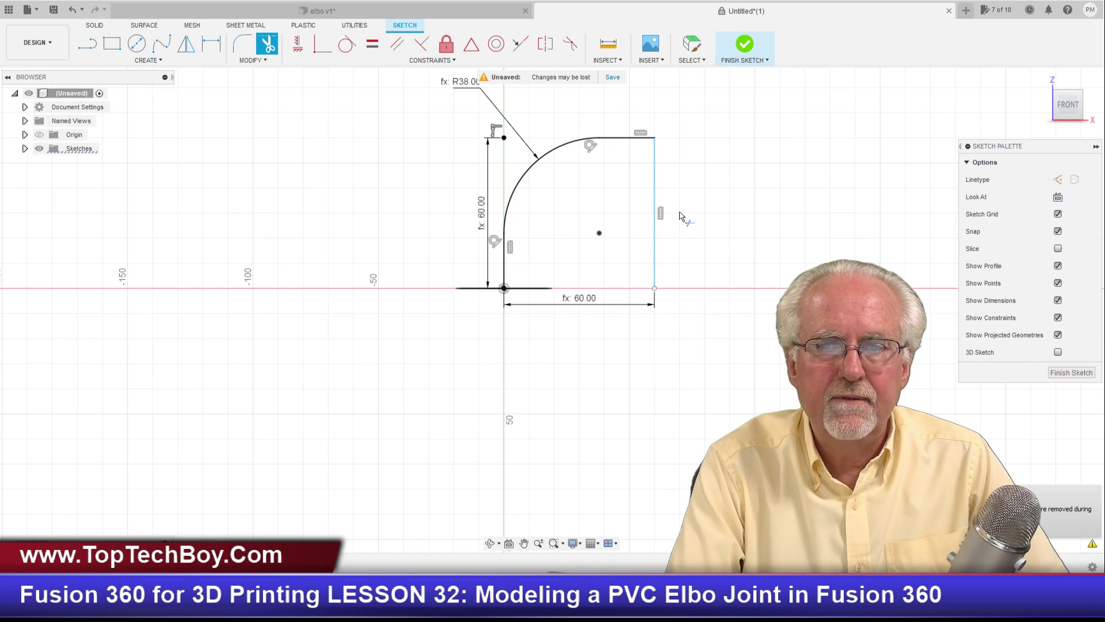
pyautogui.click(656, 183)
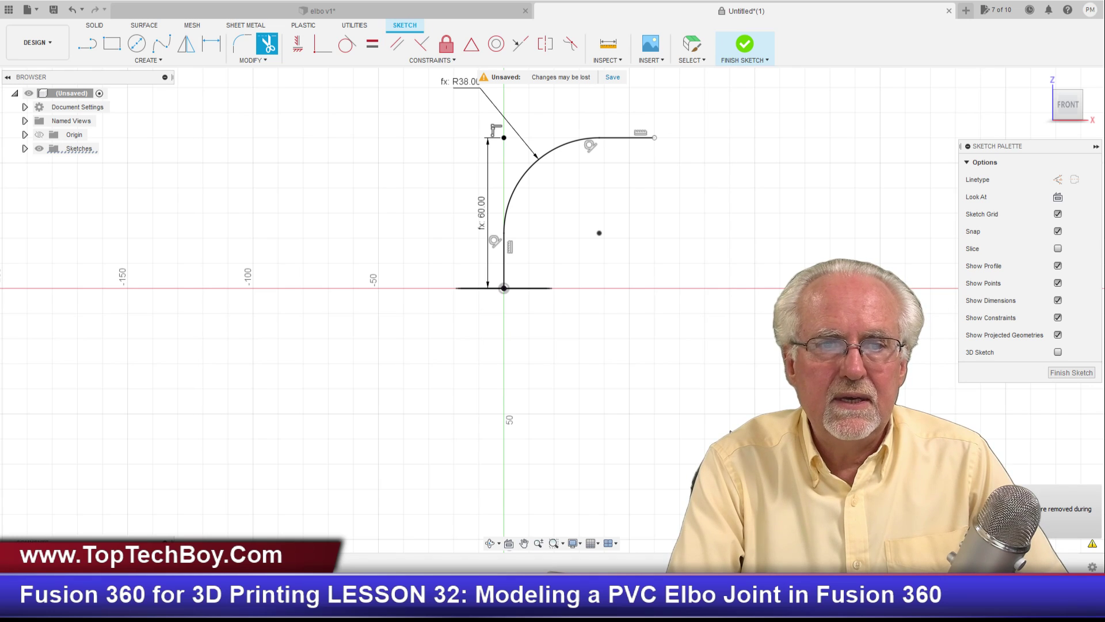
pyautogui.click(25, 148)
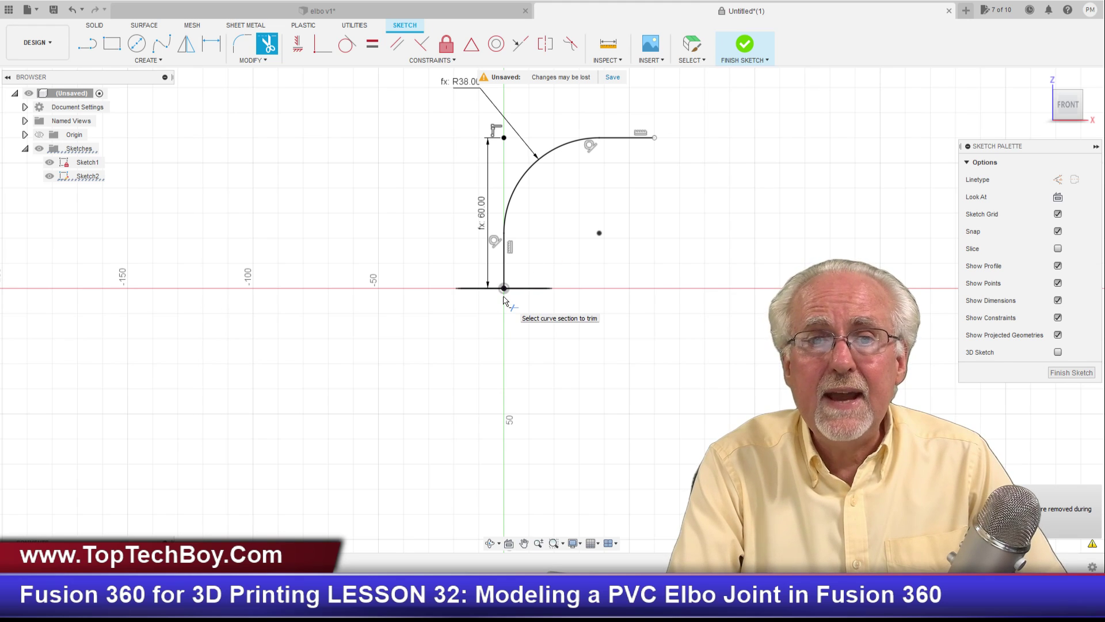
# Dimension the path's horizontal span from its vertical line to its free endpoint with parameter spanL, and finish the sketch
pyautogui.scroll(-2, 504, 297)
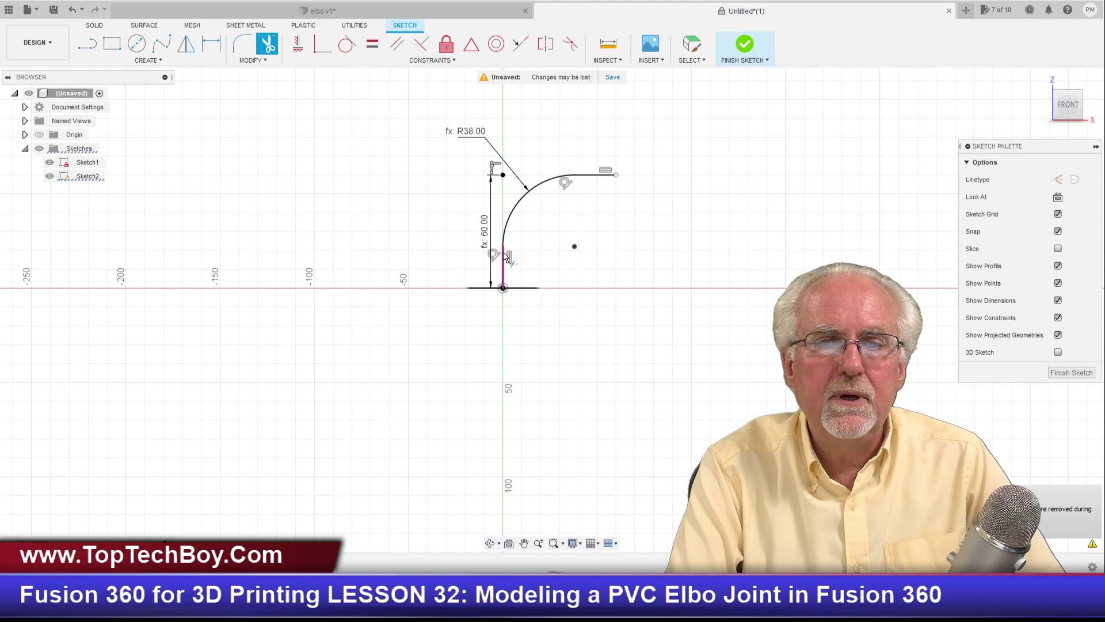
pyautogui.press('d')
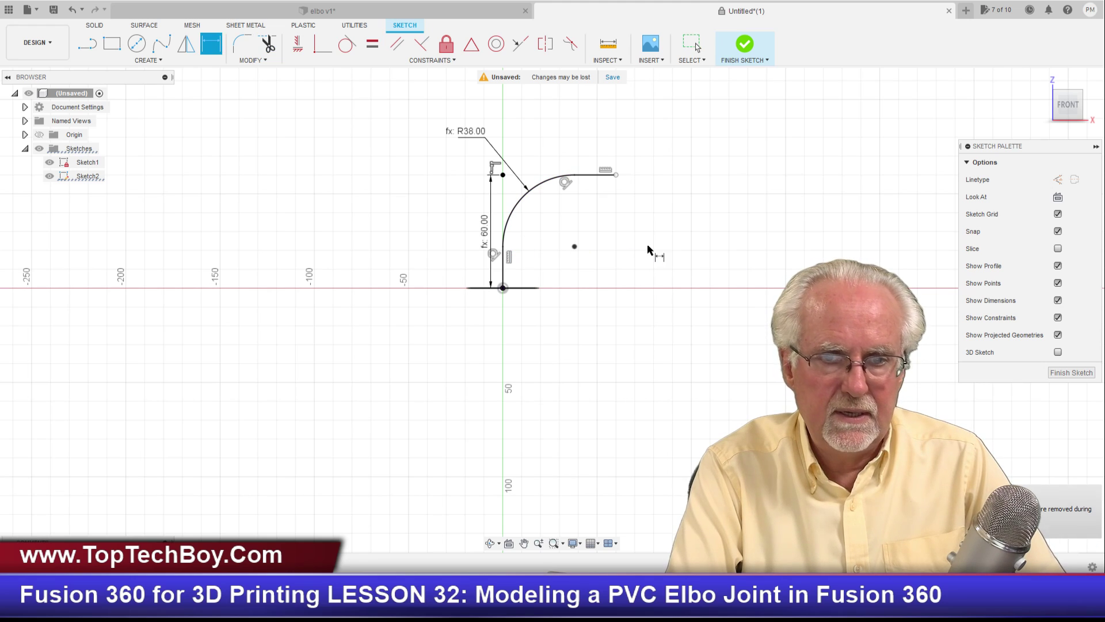
pyautogui.click(503, 248)
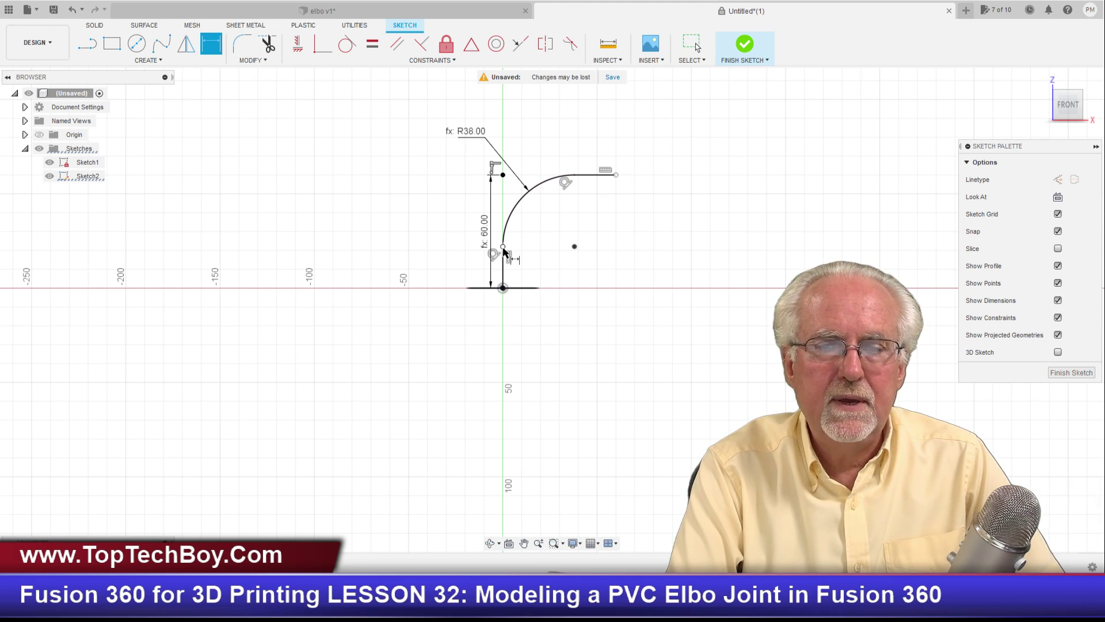
pyautogui.click(615, 175)
pyautogui.click(571, 115)
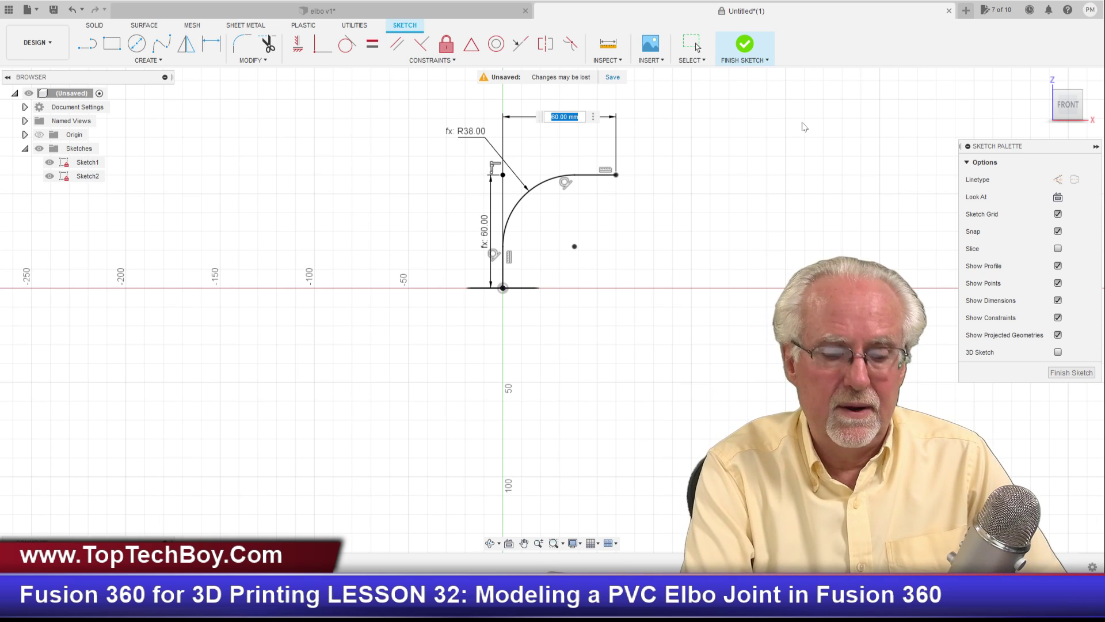
pyautogui.write('spanL')
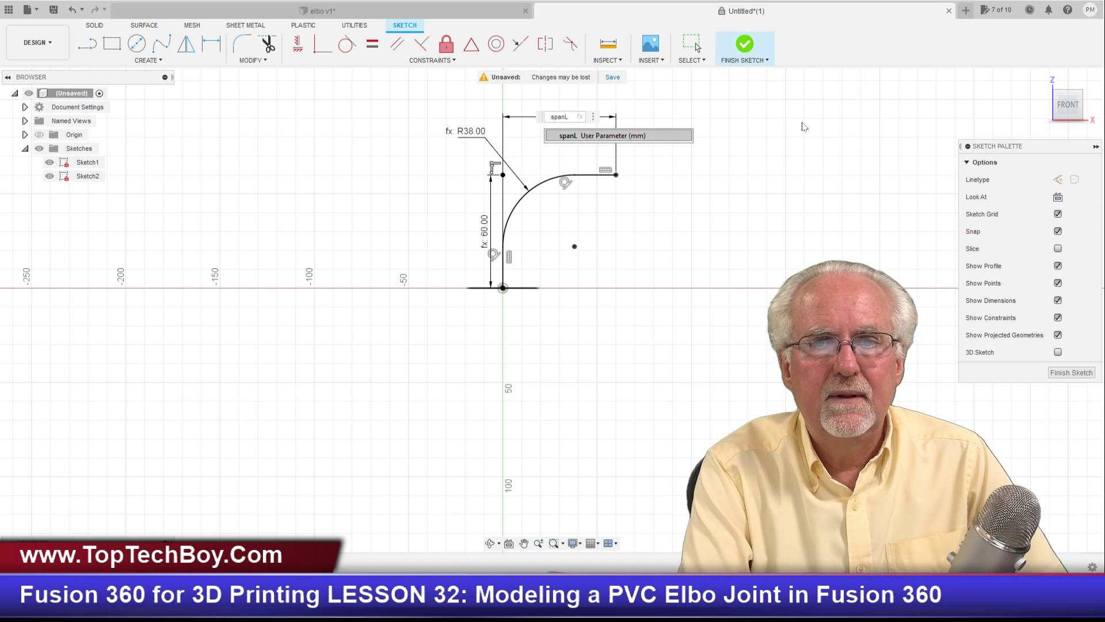
pyautogui.press('Return')
pyautogui.press('Return')
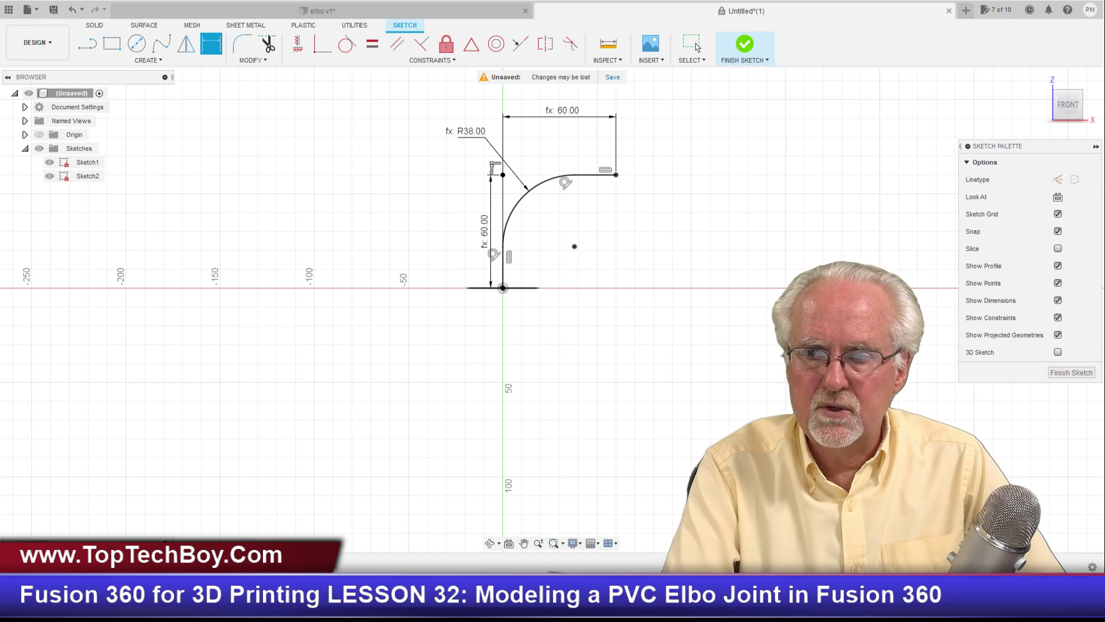
pyautogui.click(1058, 374)
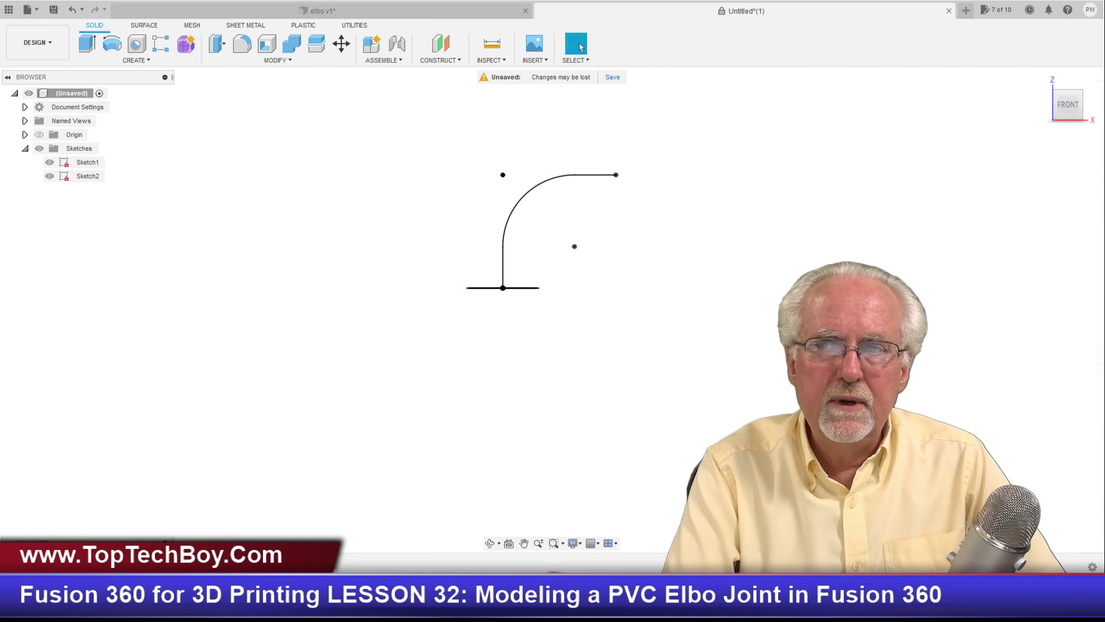
# Start a Sweep and select both rings between the concentric circles as its profiles
pyautogui.click(1041, 80)
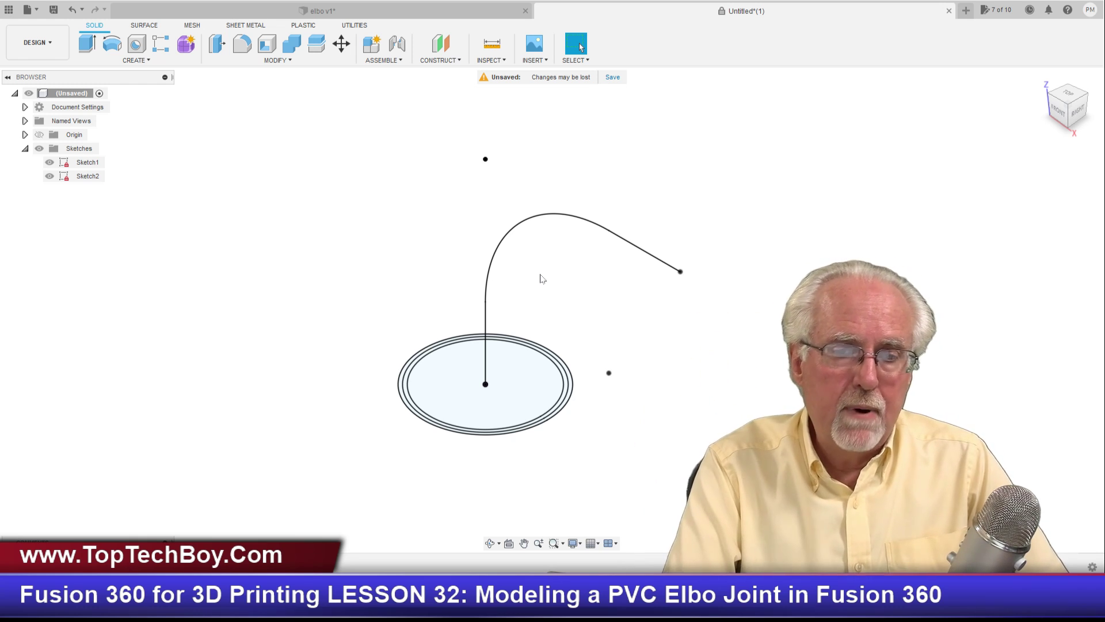
pyautogui.click(136, 60)
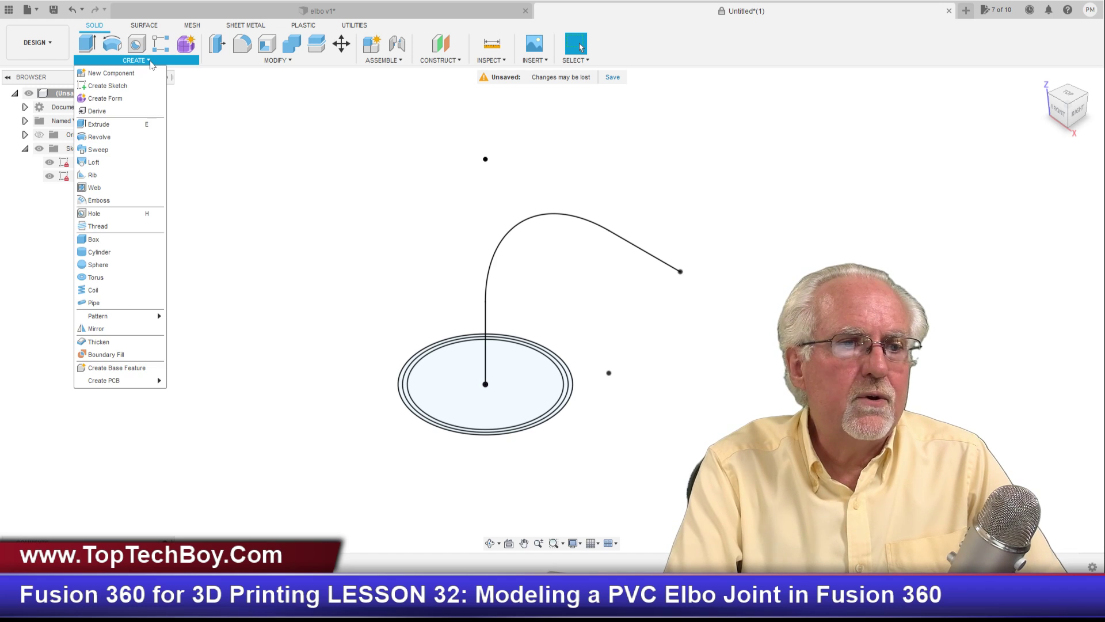
pyautogui.click(124, 151)
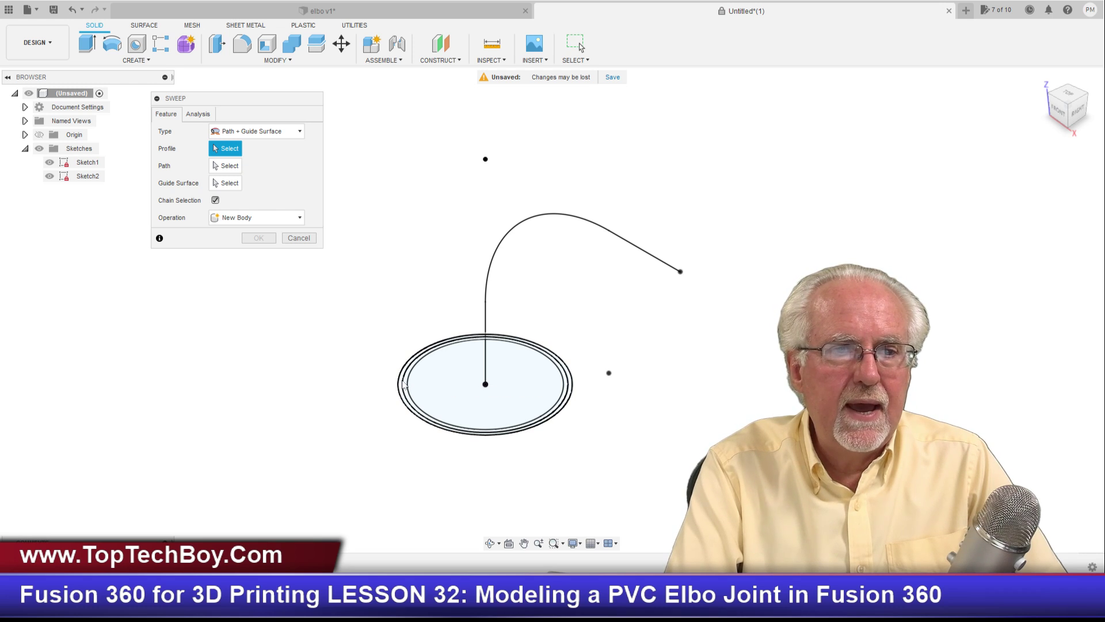
pyautogui.scroll(4, 397, 368)
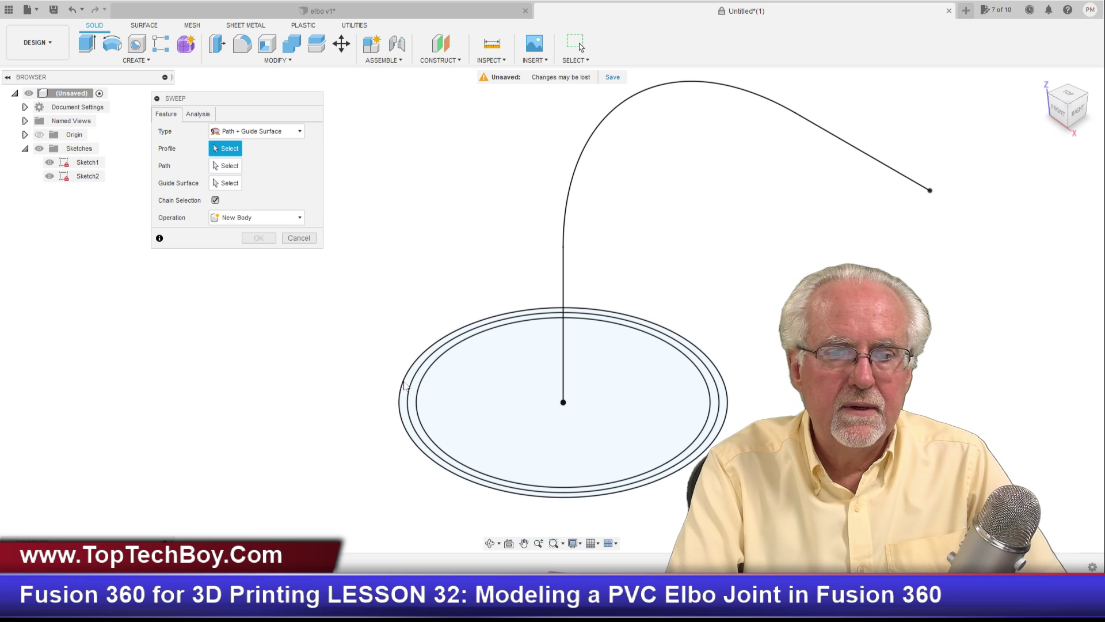
pyautogui.click(405, 386)
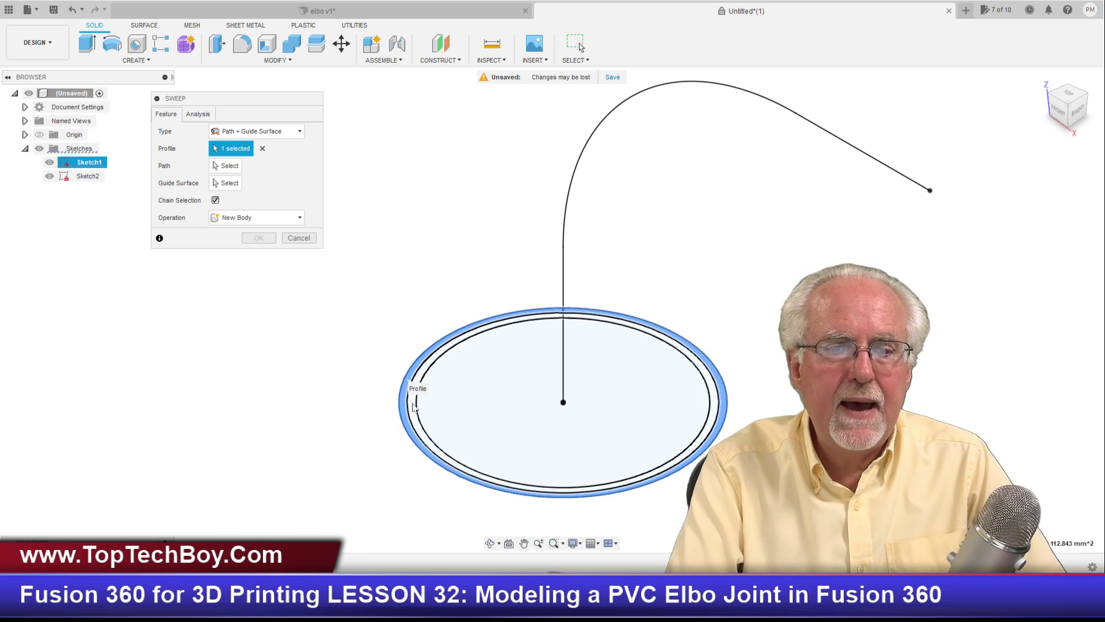
pyautogui.click(414, 407)
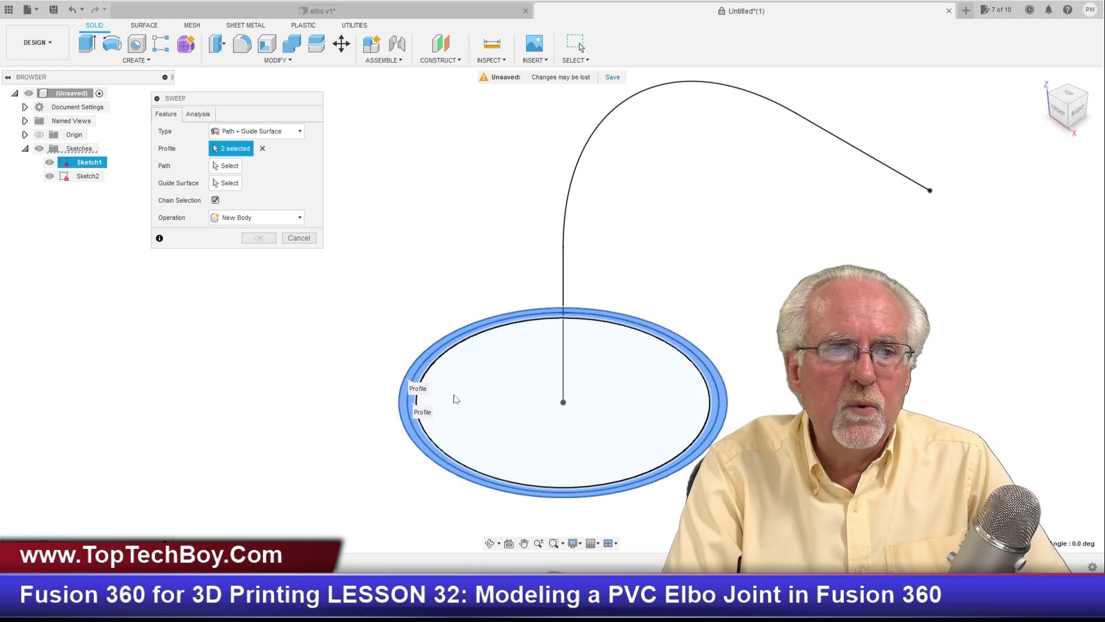
# Choose the filleted curve as the sweep path and set the type to Single Path to form the elbow as a new body
pyautogui.click(229, 166)
pyautogui.click(563, 233)
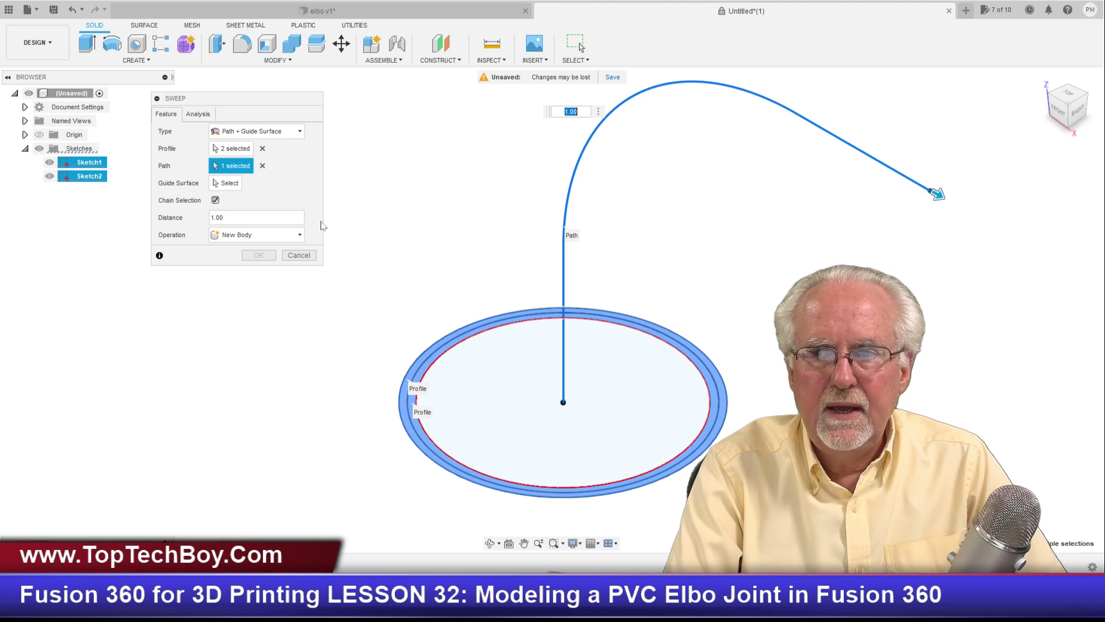
pyautogui.scroll(-1, 483, 193)
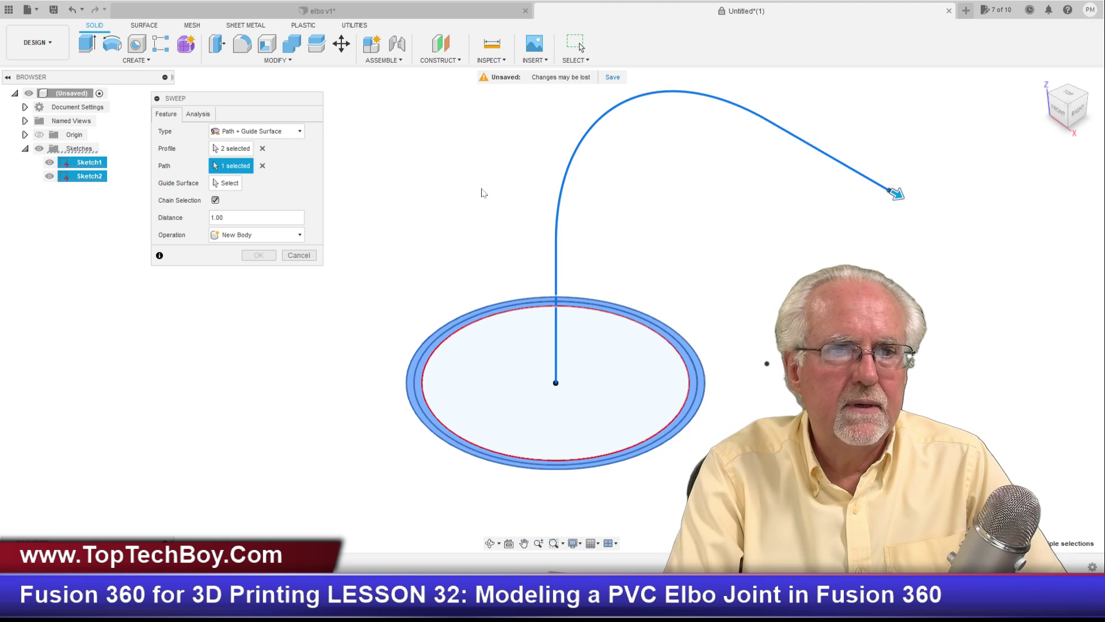
pyautogui.click(279, 134)
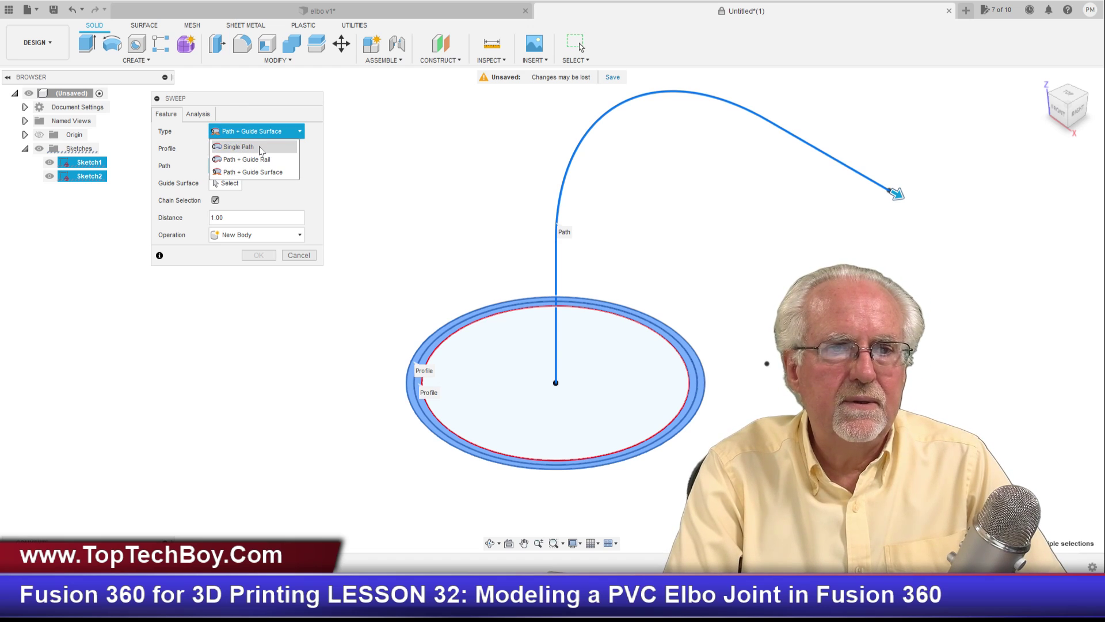
pyautogui.click(260, 147)
pyautogui.scroll(-3, 340, 201)
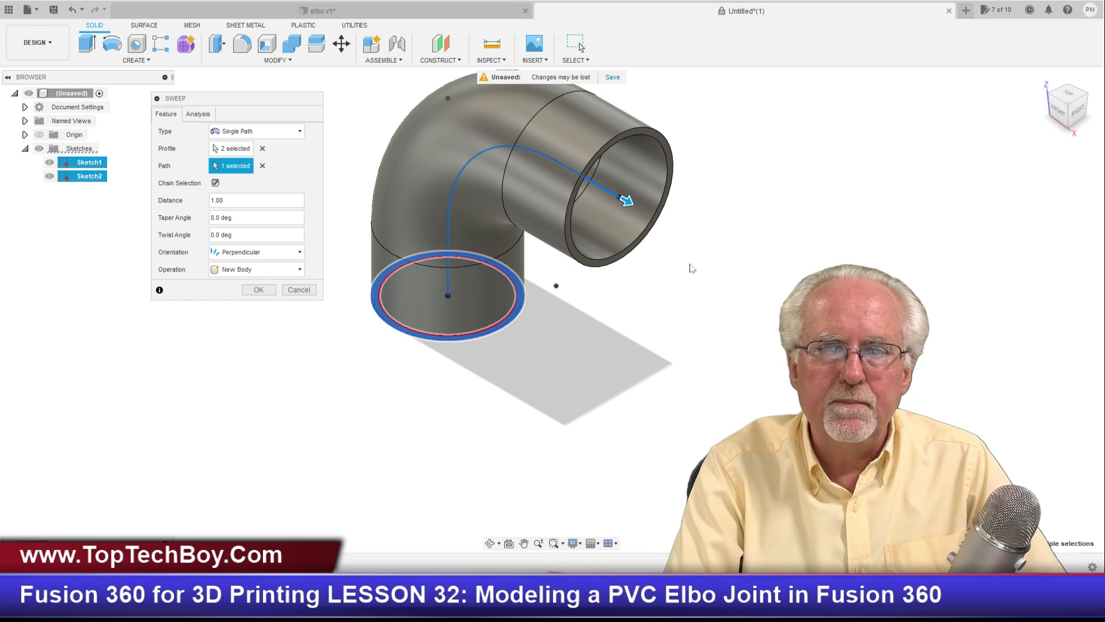
# Compare the swept elbow in the untitled design with the finished elbow in elbo v1
pyautogui.click(429, 10)
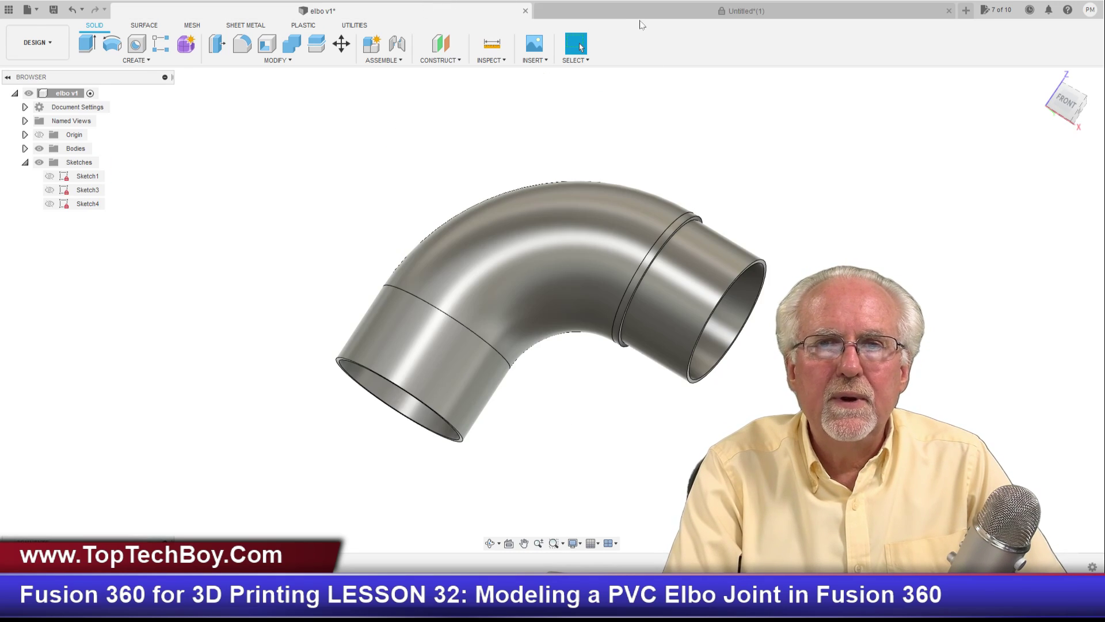
pyautogui.click(651, 12)
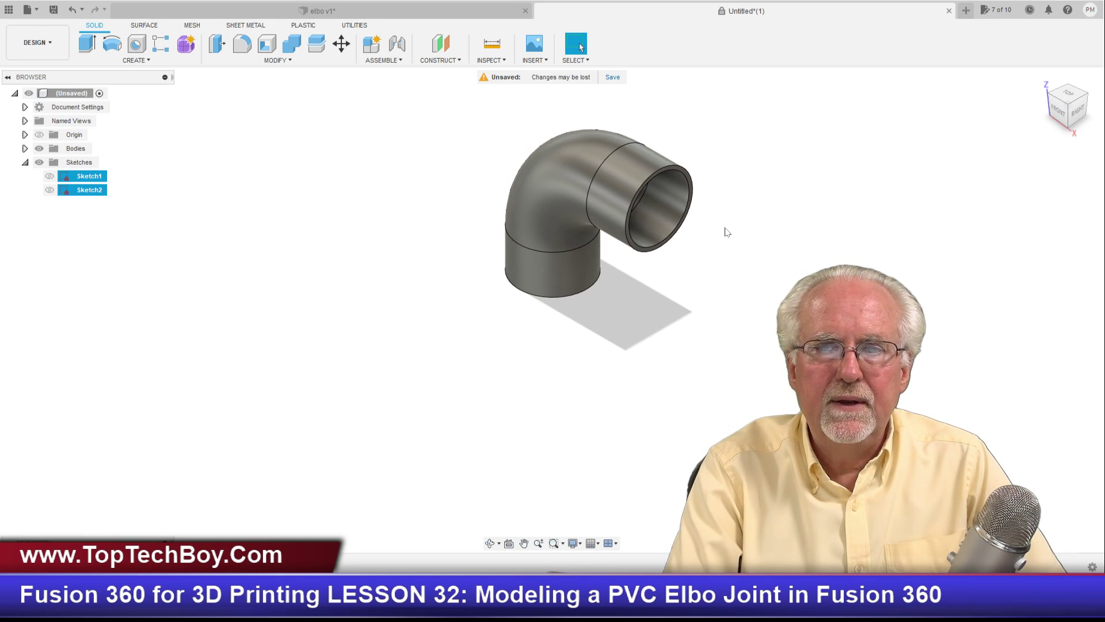
pyautogui.scroll(3, 559, 238)
pyautogui.scroll(-4, 543, 366)
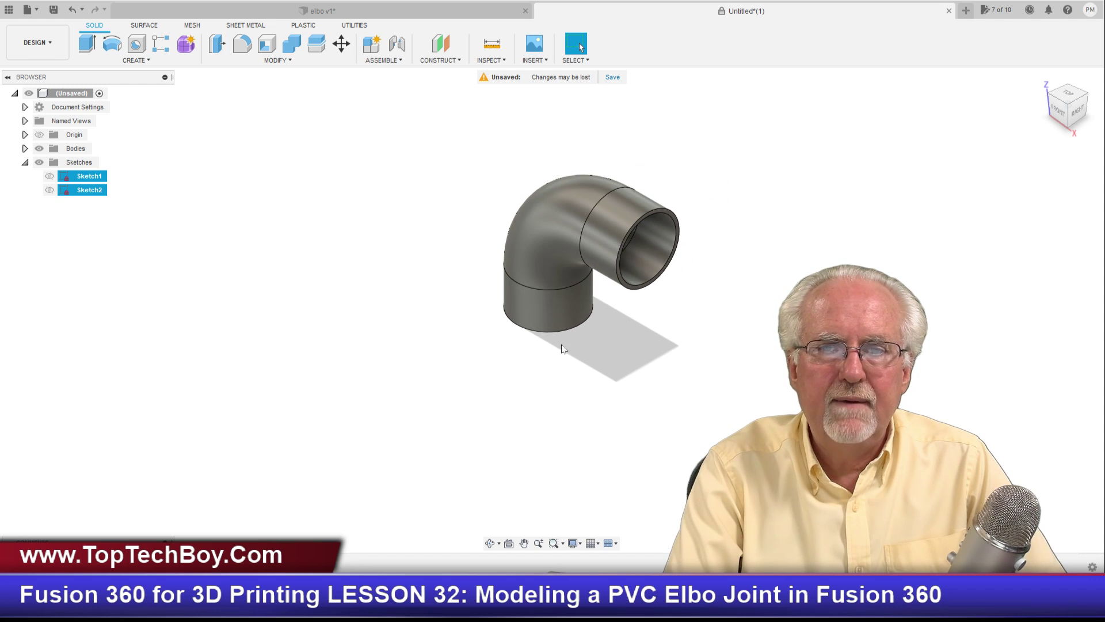
pyautogui.scroll(5, 708, 182)
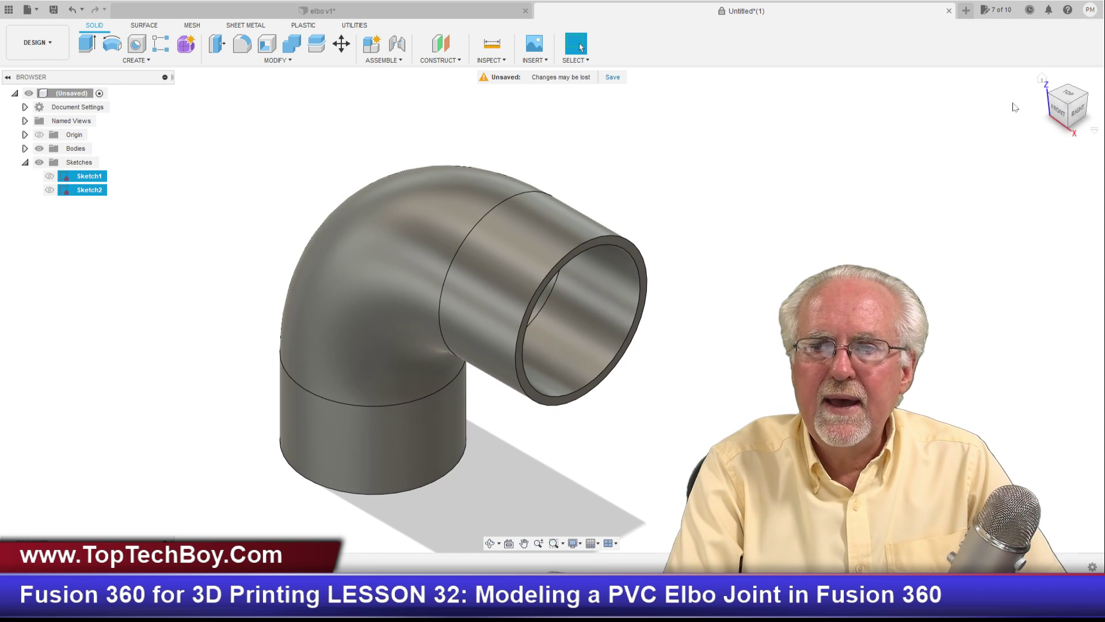
# Show Sketch1 and Sketch2 again with the elbow turned to expose the circles at its base opening
pyautogui.moveTo(1061, 115)
pyautogui.mouseDown()
pyautogui.moveTo(1061, 50)
pyautogui.moveTo(1044, 55)
pyautogui.mouseUp()
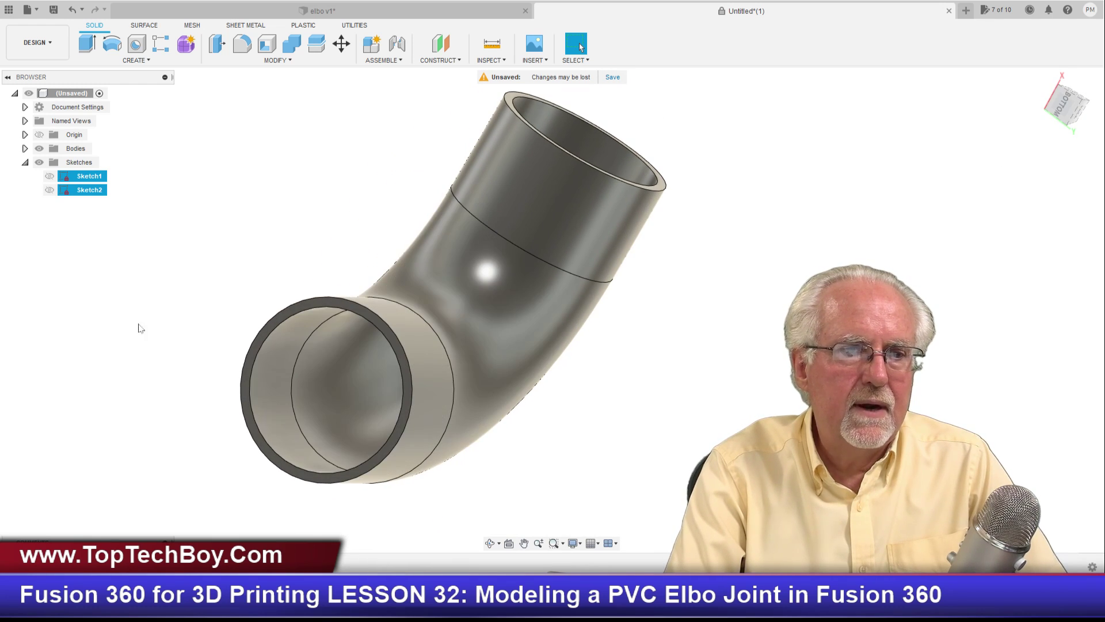
pyautogui.click(50, 190)
pyautogui.click(49, 176)
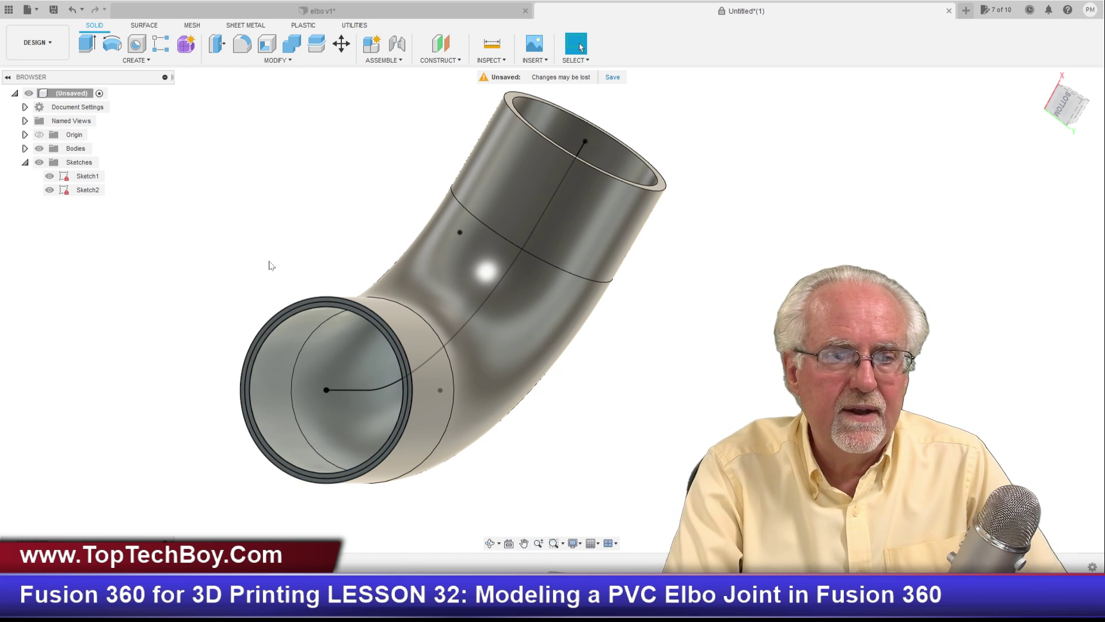
pyautogui.scroll(4, 271, 265)
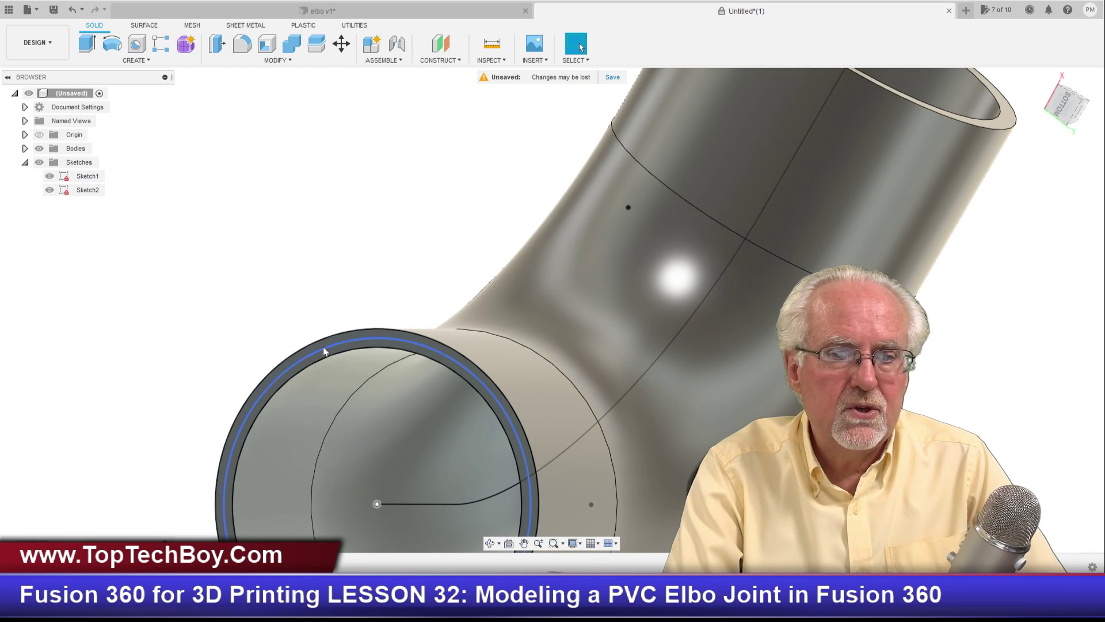
pyautogui.click(87, 44)
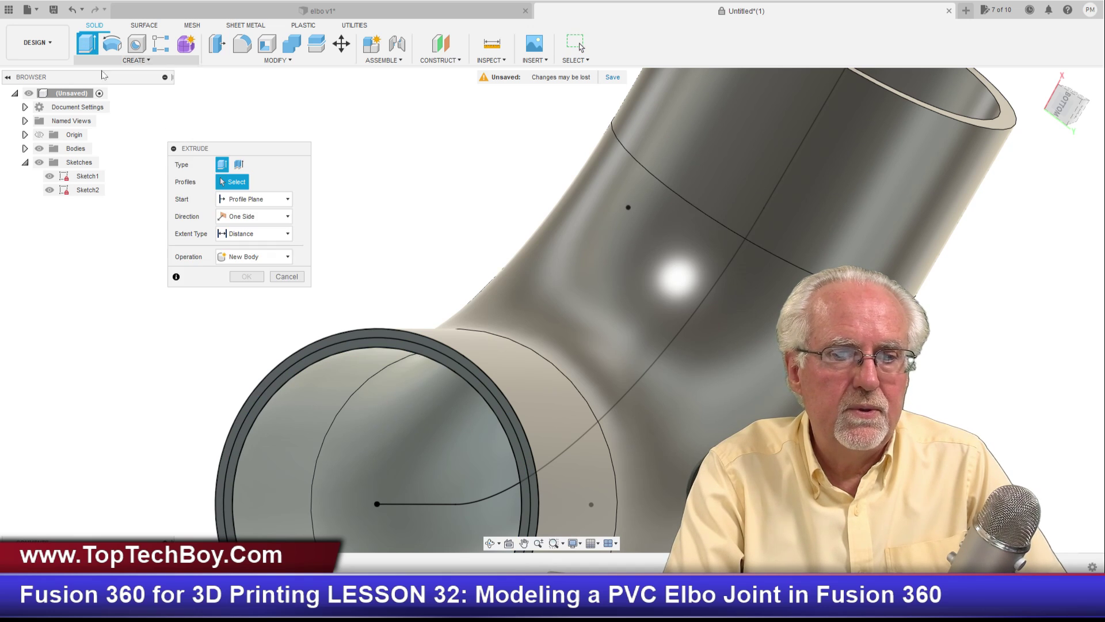
pyautogui.click(319, 360)
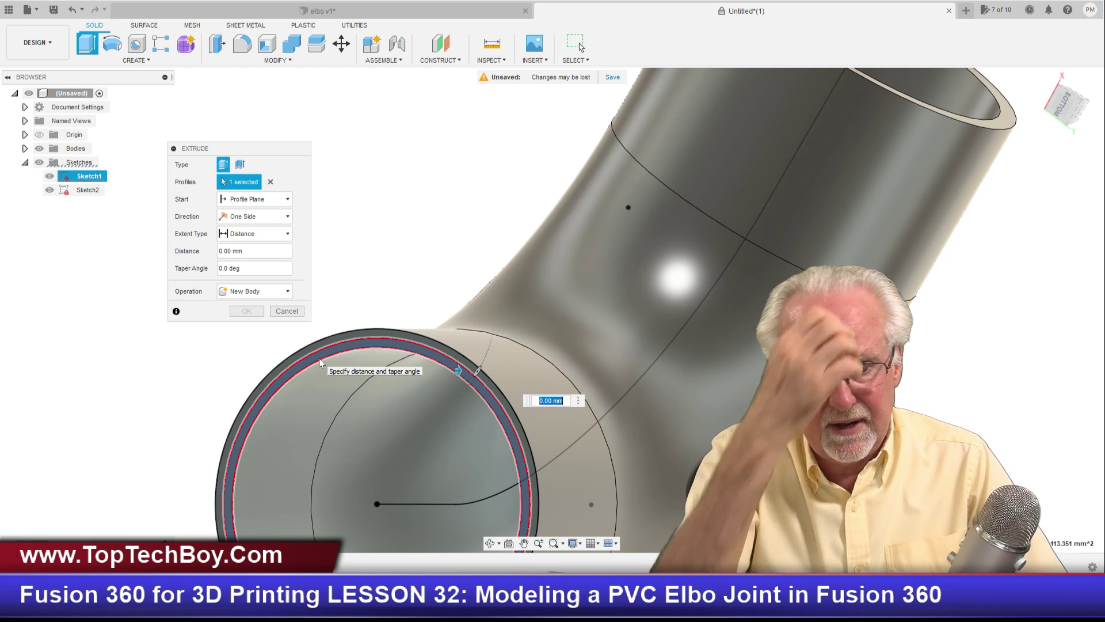
pyautogui.click(261, 291)
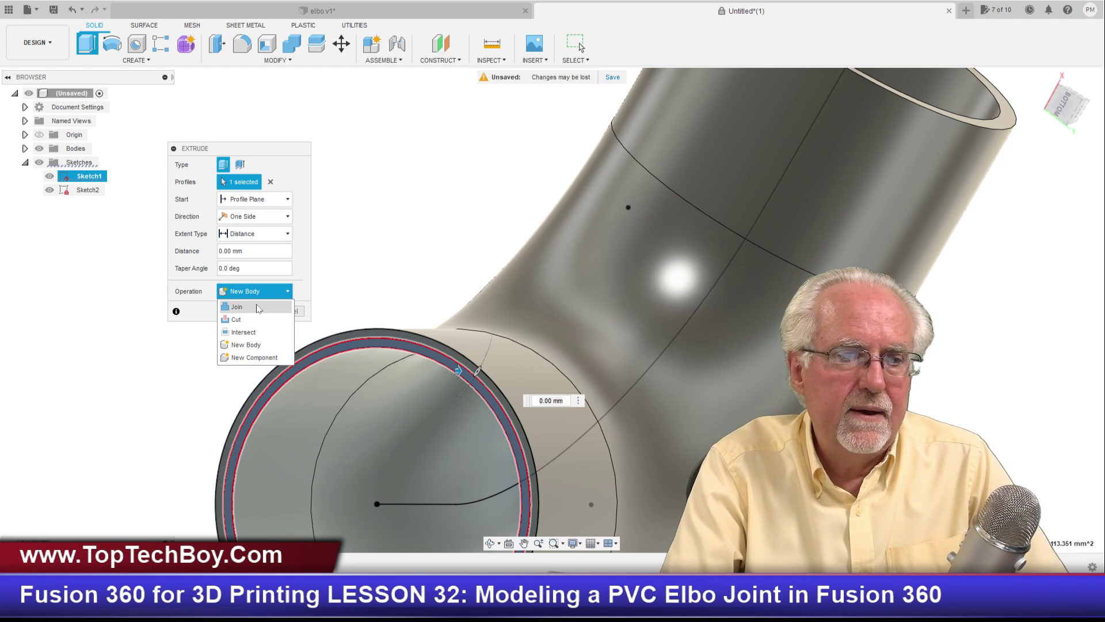
pyautogui.click(248, 318)
pyautogui.click(242, 251)
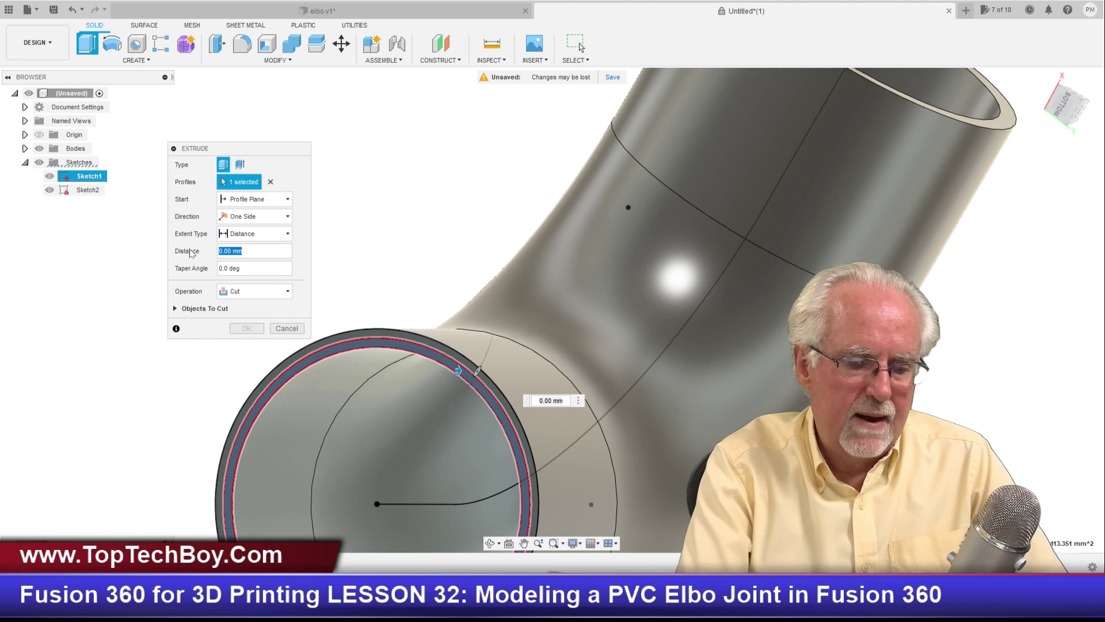
pyautogui.write('overlap')
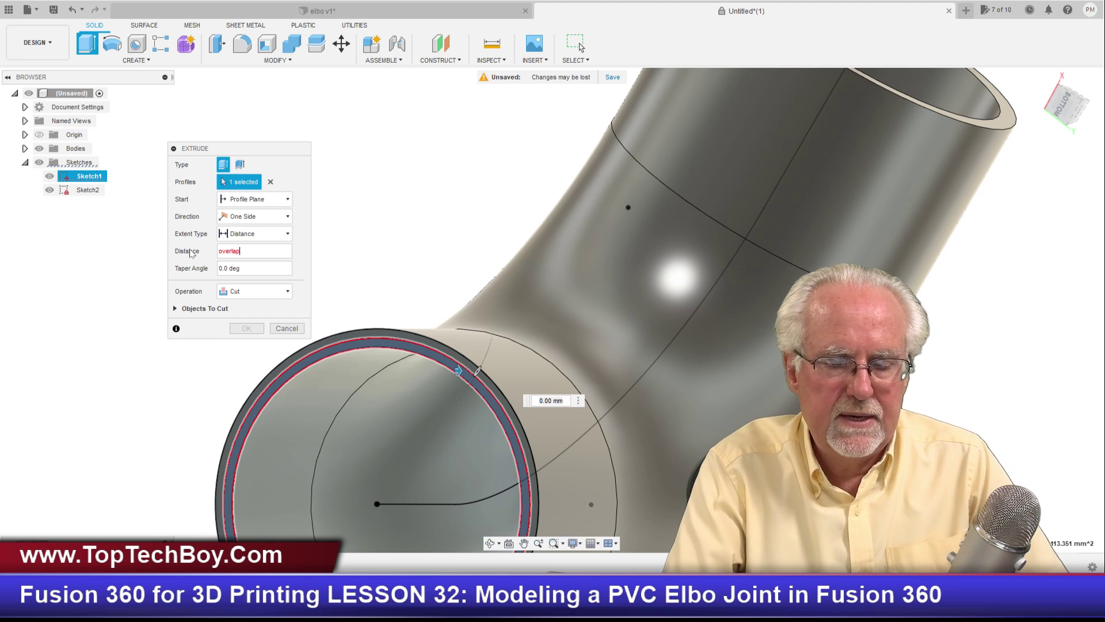
# Add a user parameter named overlap in mm with the expression 20
pyautogui.click(289, 62)
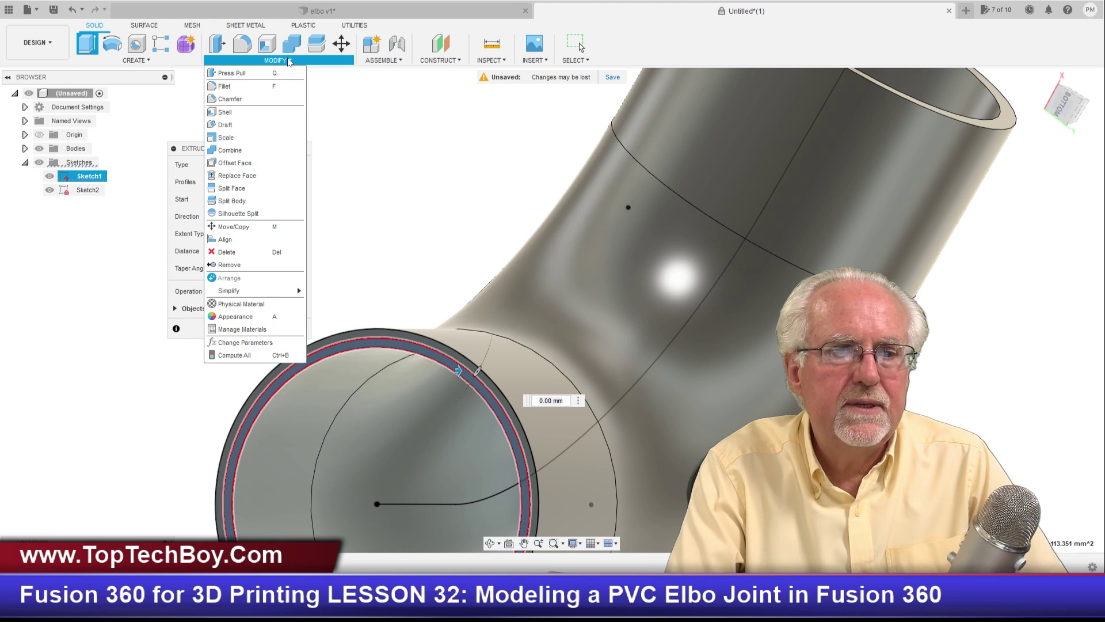
pyautogui.click(260, 343)
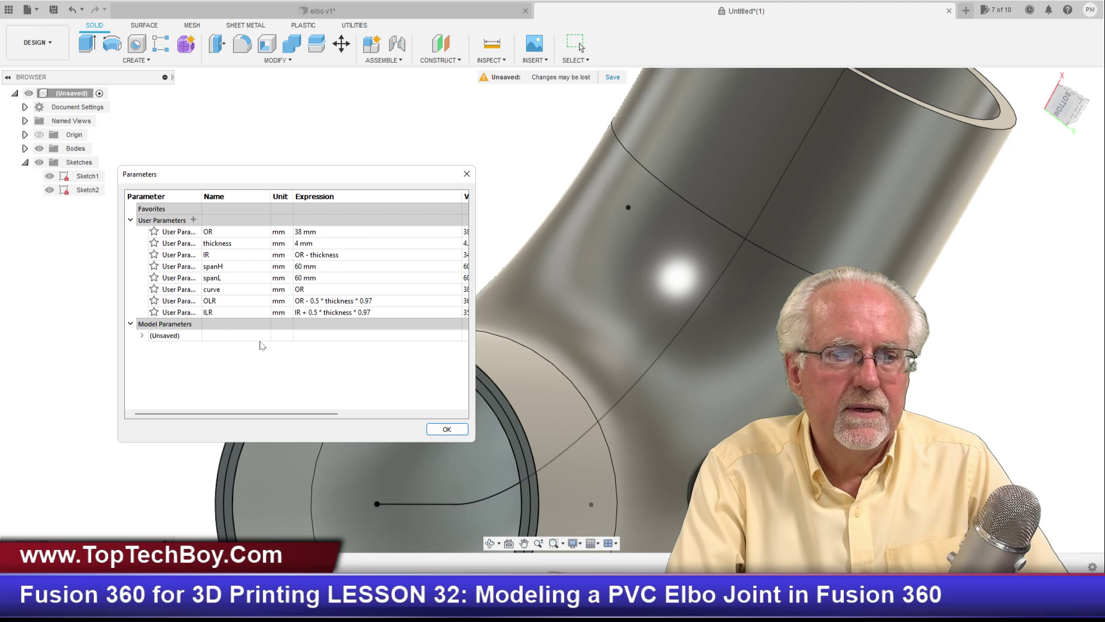
pyautogui.click(193, 219)
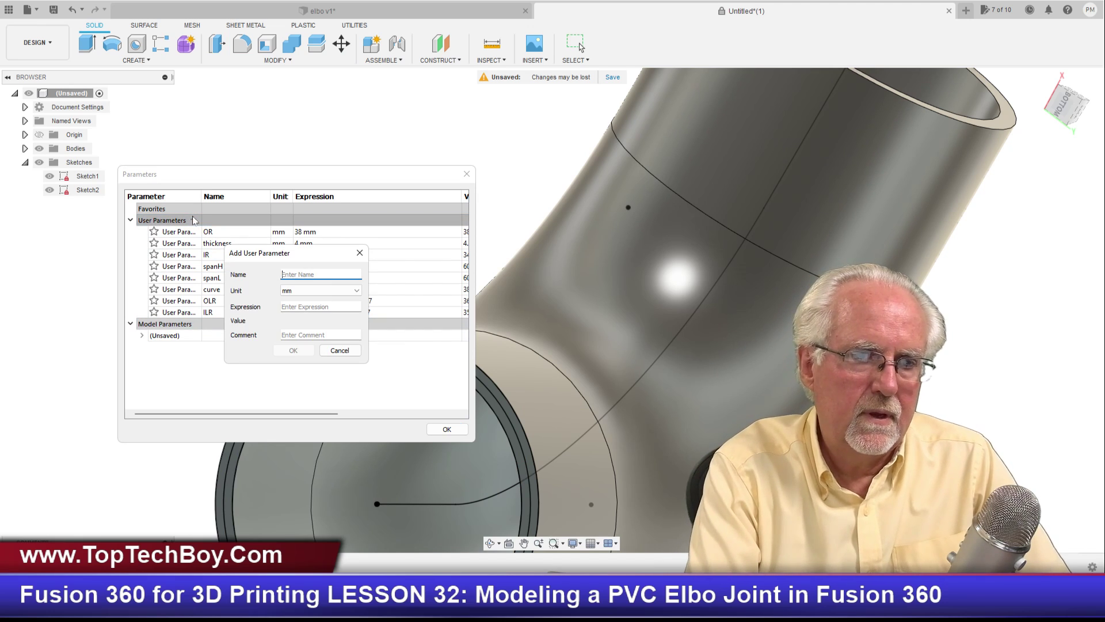
pyautogui.write('overlap')
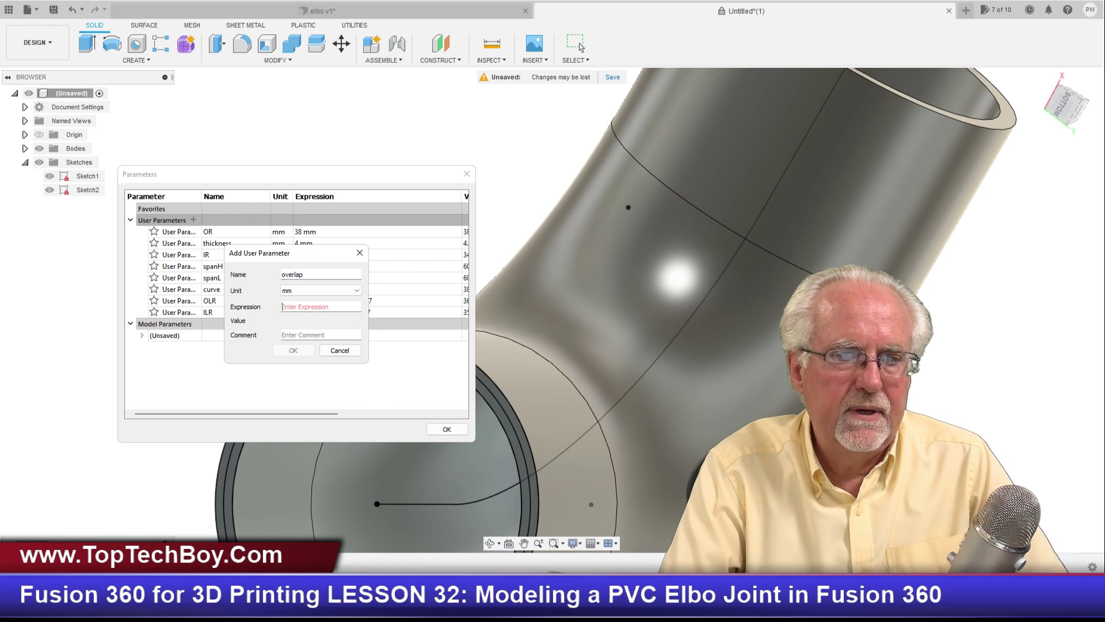
pyautogui.write('20')
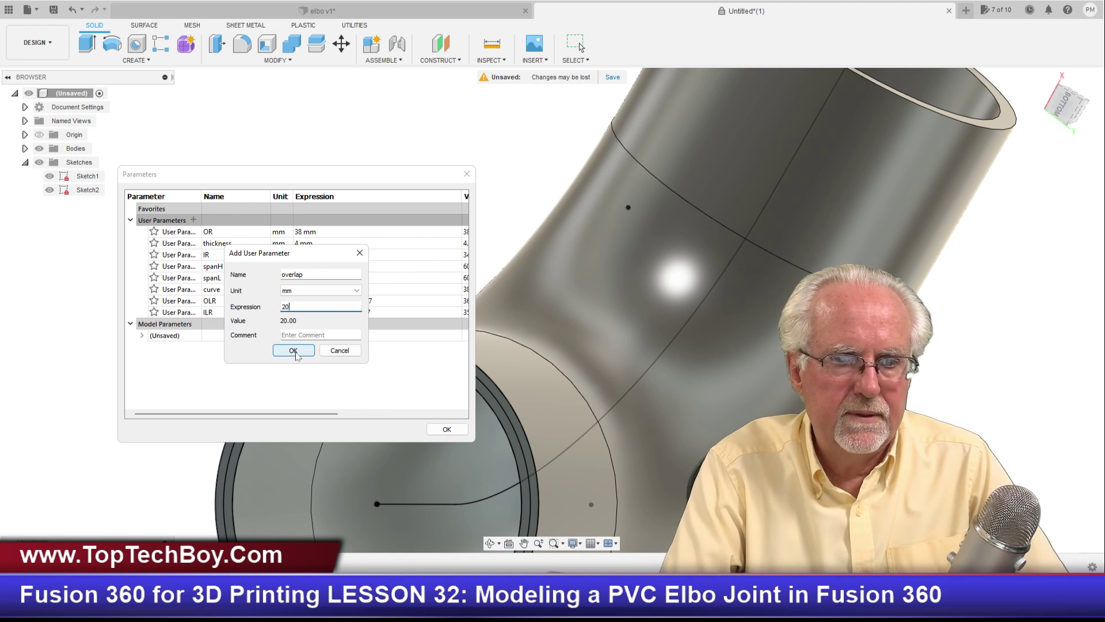
pyautogui.click(293, 350)
pyautogui.click(446, 428)
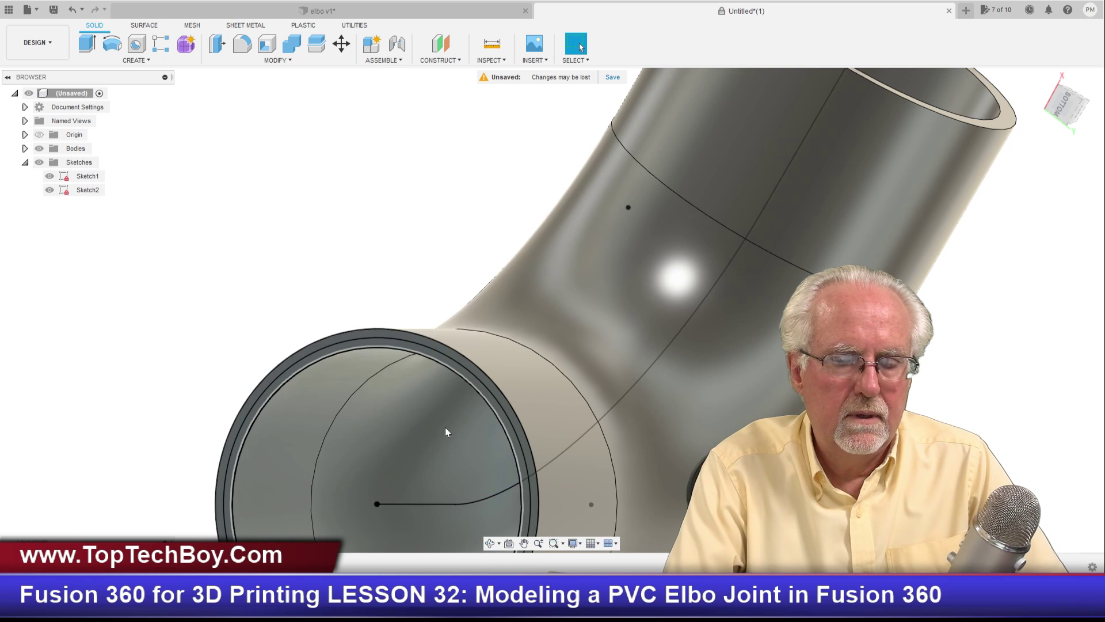
# Extrude the inner ring profile of Sketch1 at the base opening as a Cut into the elbow, using overlap as the distance
pyautogui.click(333, 348)
pyautogui.click(340, 351)
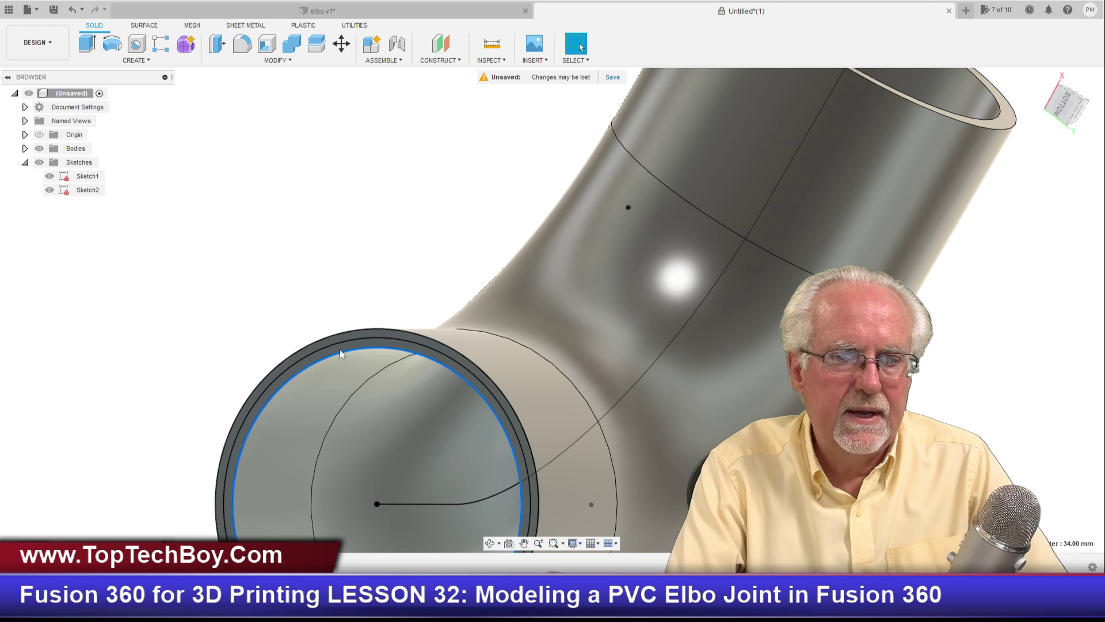
pyautogui.click(87, 44)
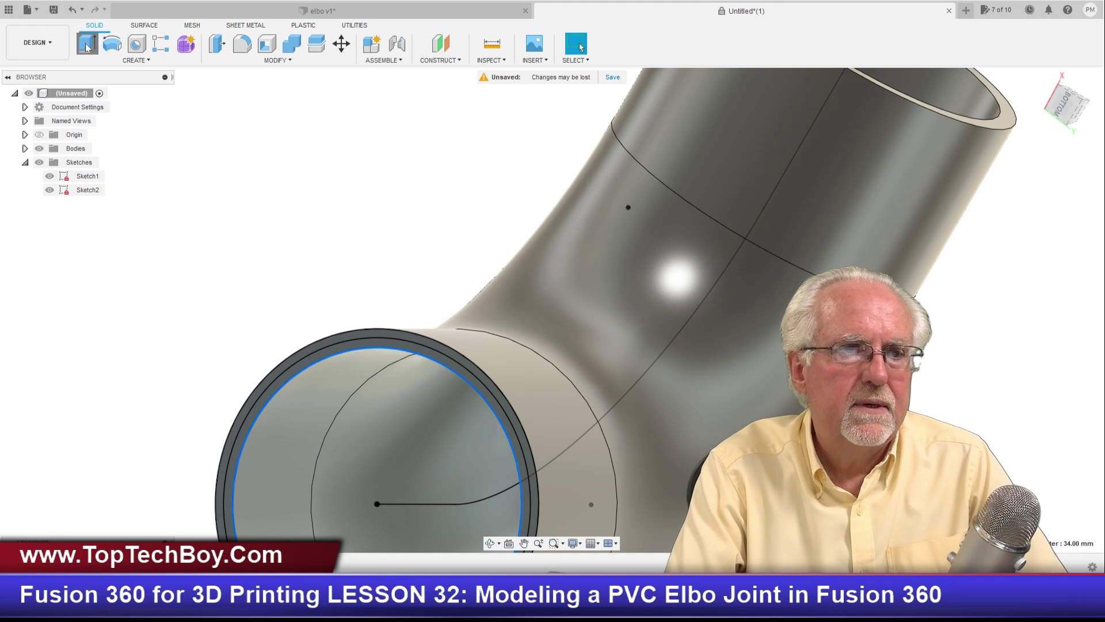
pyautogui.click(352, 346)
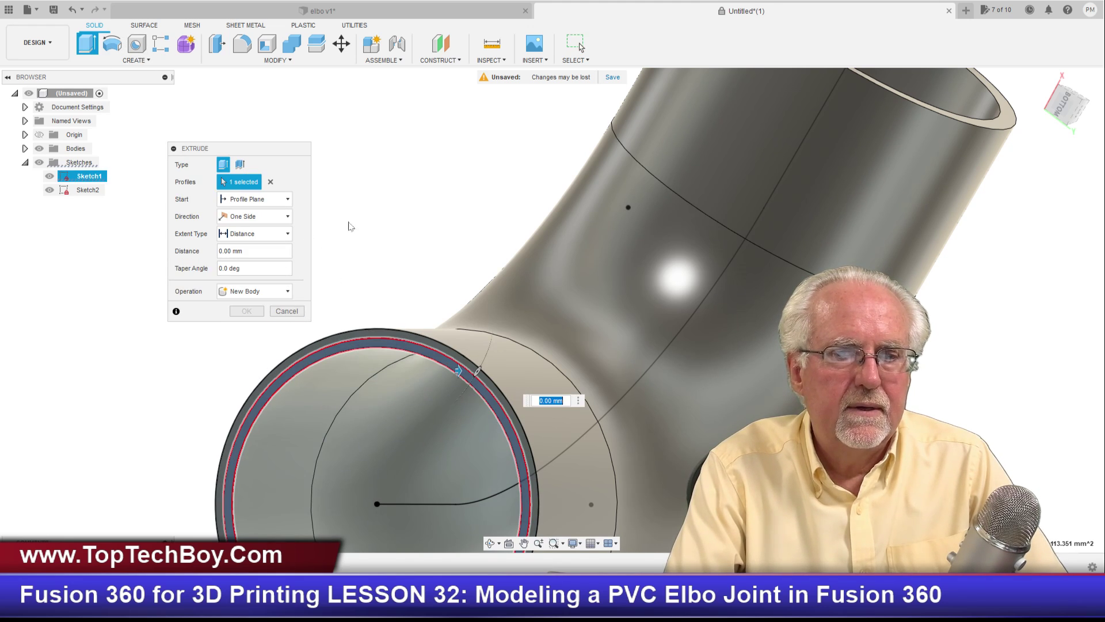
pyautogui.scroll(2, 382, 242)
pyautogui.click(258, 292)
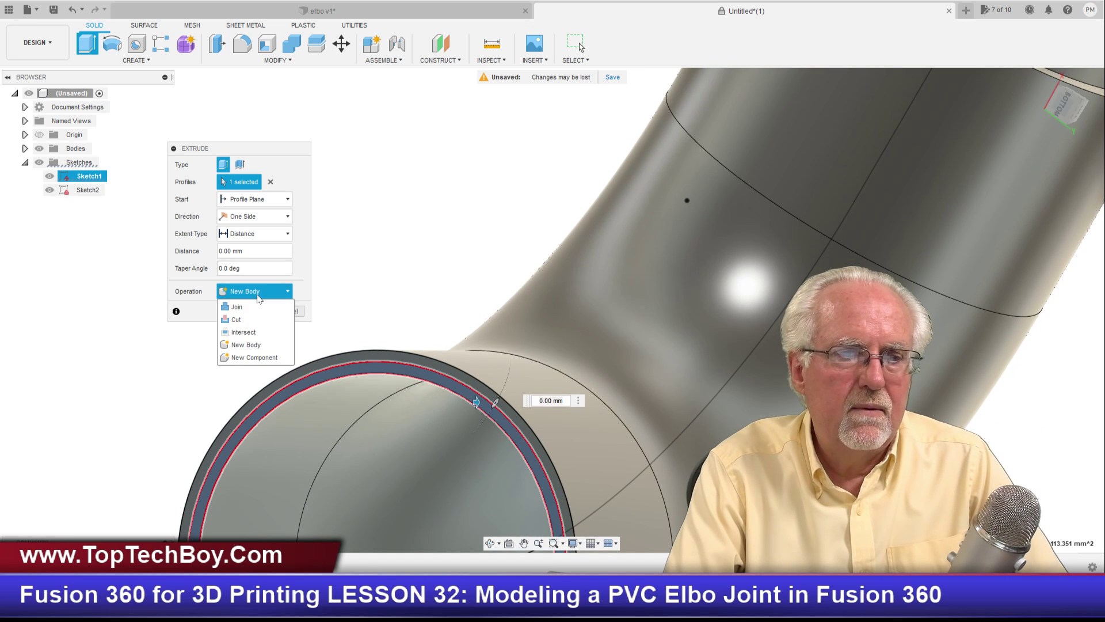
pyautogui.click(247, 319)
pyautogui.click(259, 252)
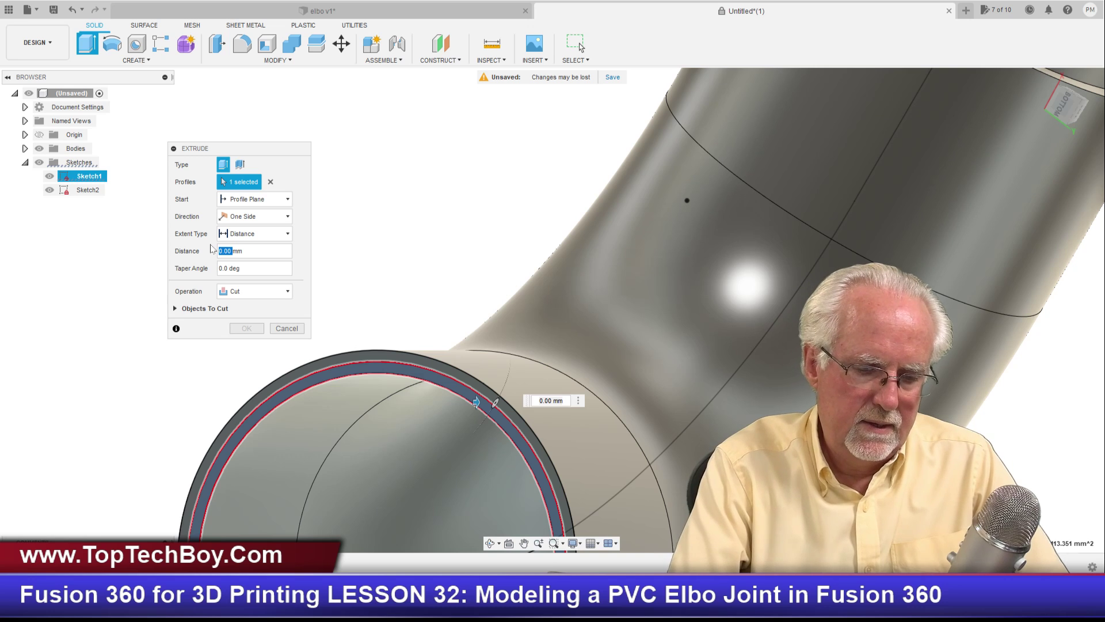
pyautogui.write('ov')
pyautogui.press('Return')
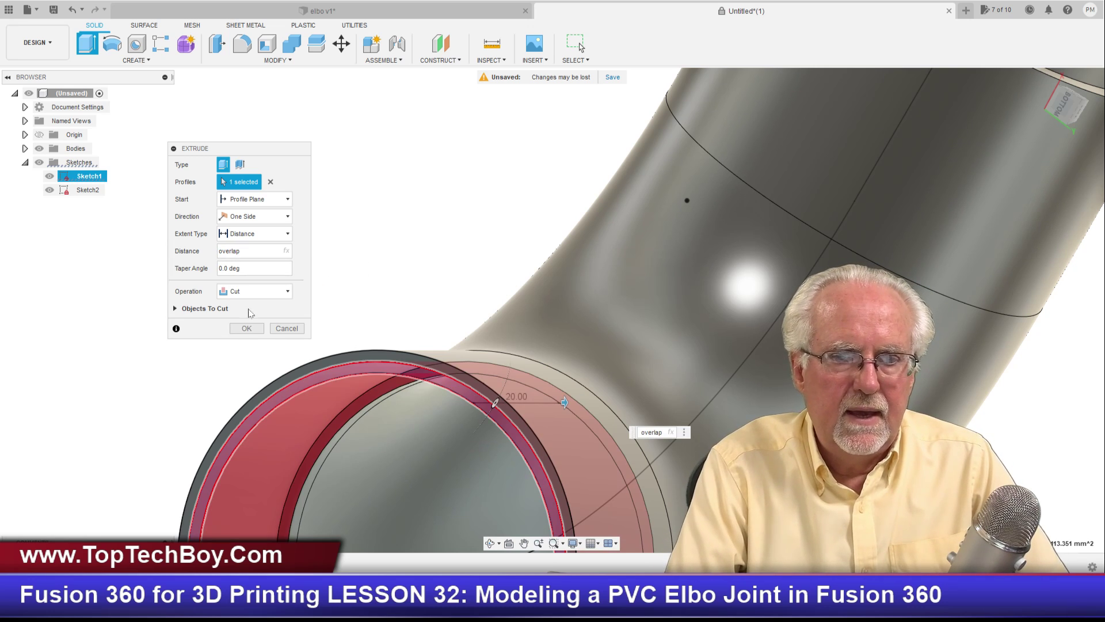
pyautogui.click(247, 329)
# Examine the recess cut inside the elbow's base opening from several angles and up close
pyautogui.scroll(-5, 467, 320)
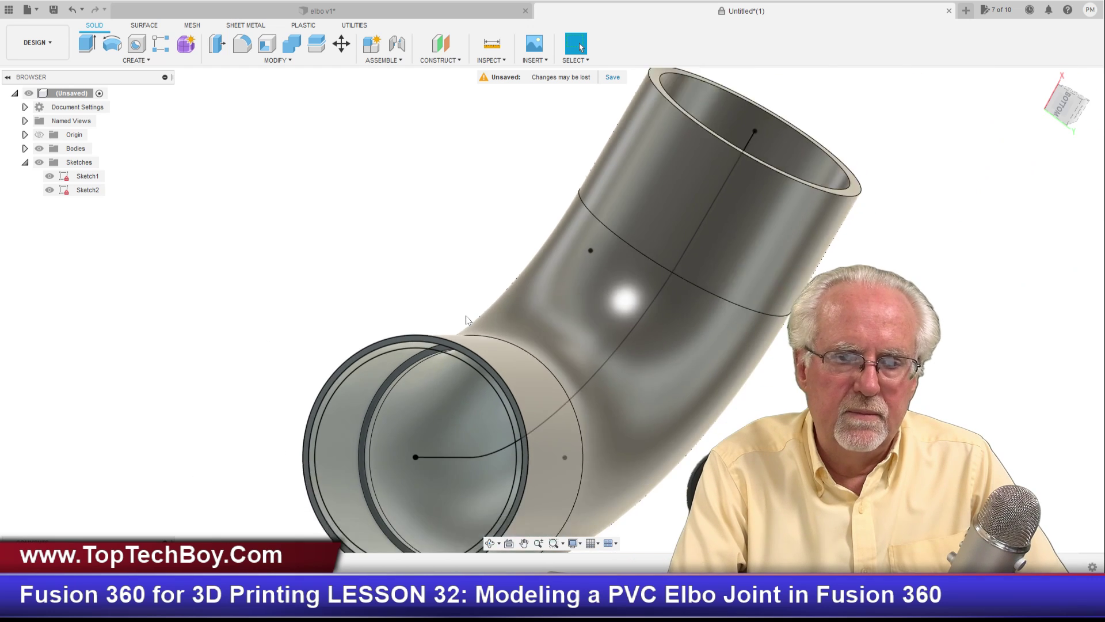
pyautogui.moveTo(1066, 102)
pyautogui.mouseDown()
pyautogui.moveTo(1076, 100)
pyautogui.moveTo(1070, 107)
pyautogui.mouseUp()
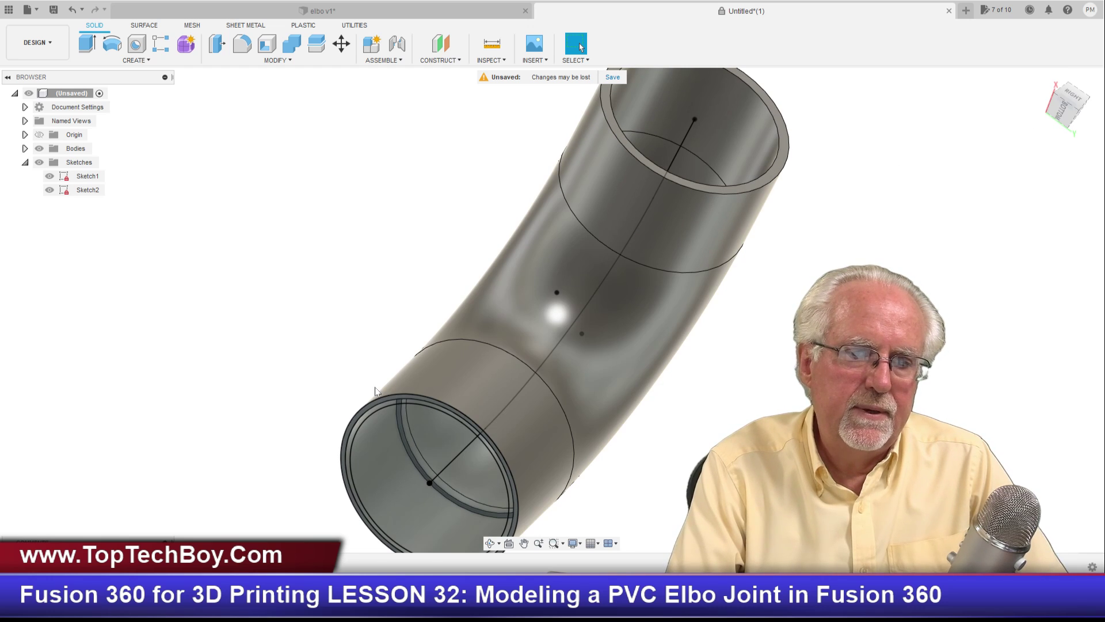
pyautogui.click(1063, 112)
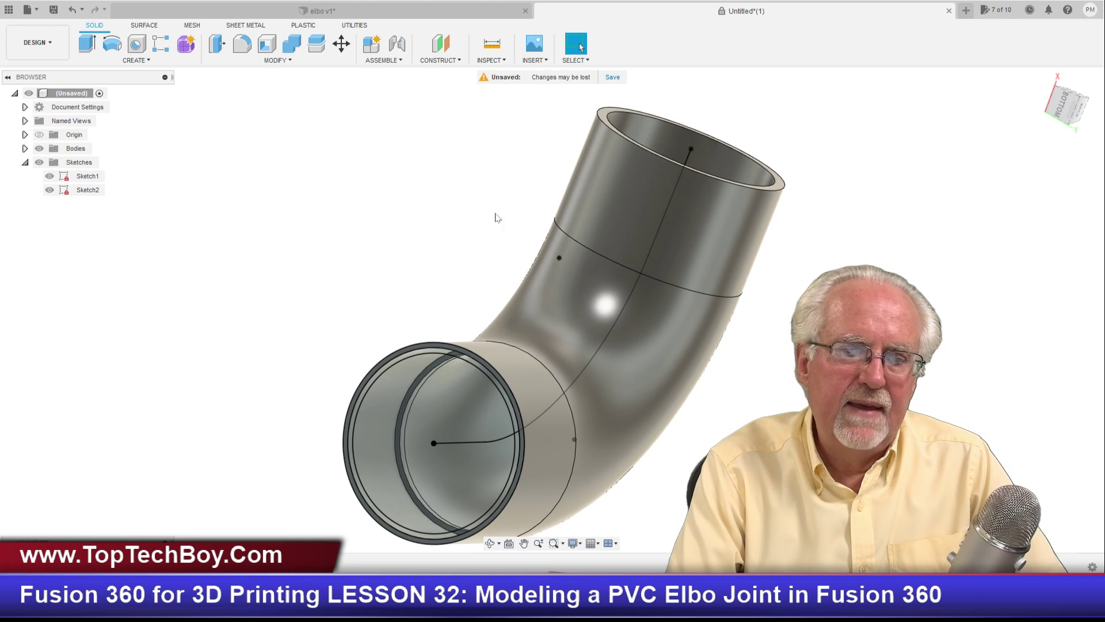
pyautogui.scroll(5, 389, 355)
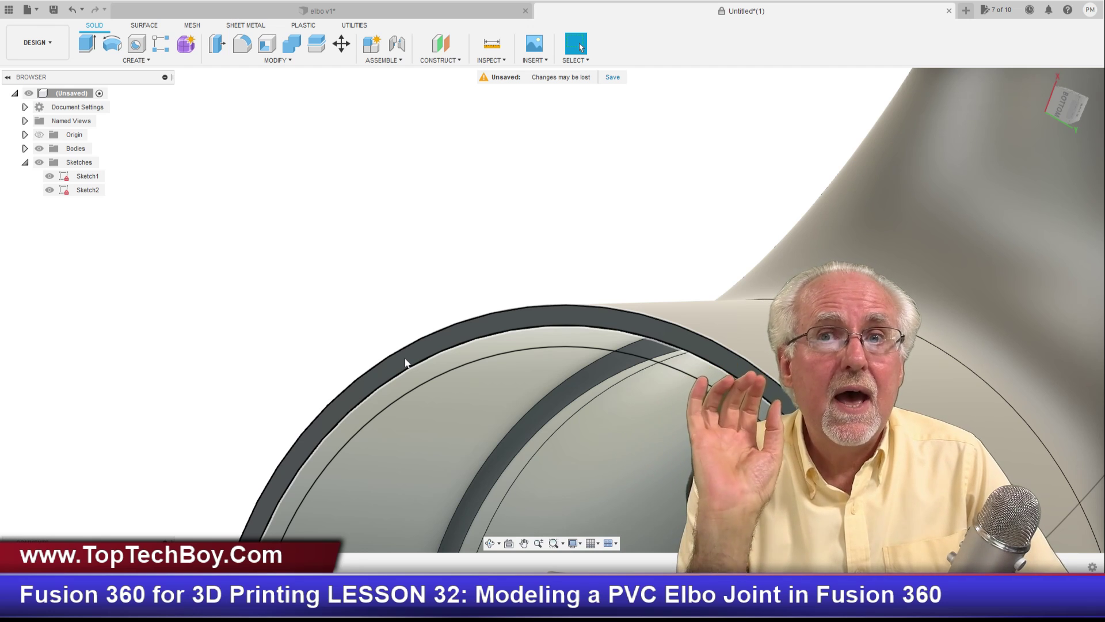
pyautogui.scroll(-6, 405, 358)
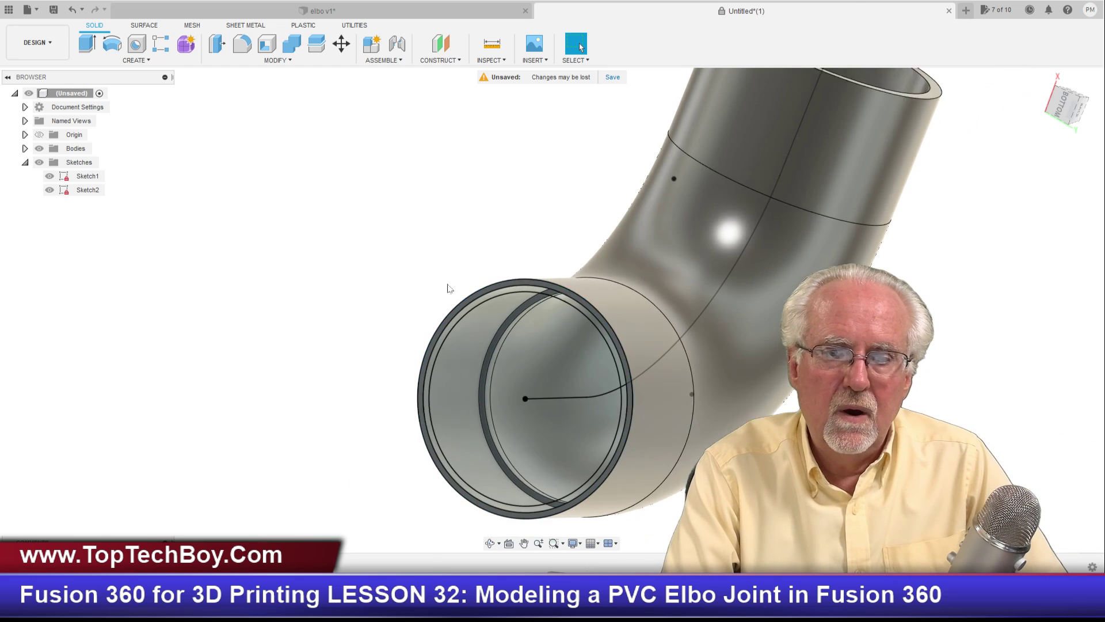
pyautogui.scroll(-2, 449, 288)
# Create a new sketch on the ring-shaped end face of the elbow's other opening
pyautogui.keyDown('shift'); pyautogui.moveTo(551, 309); pyautogui.dragTo(501, 357, button='middle'); pyautogui.keyUp('shift')
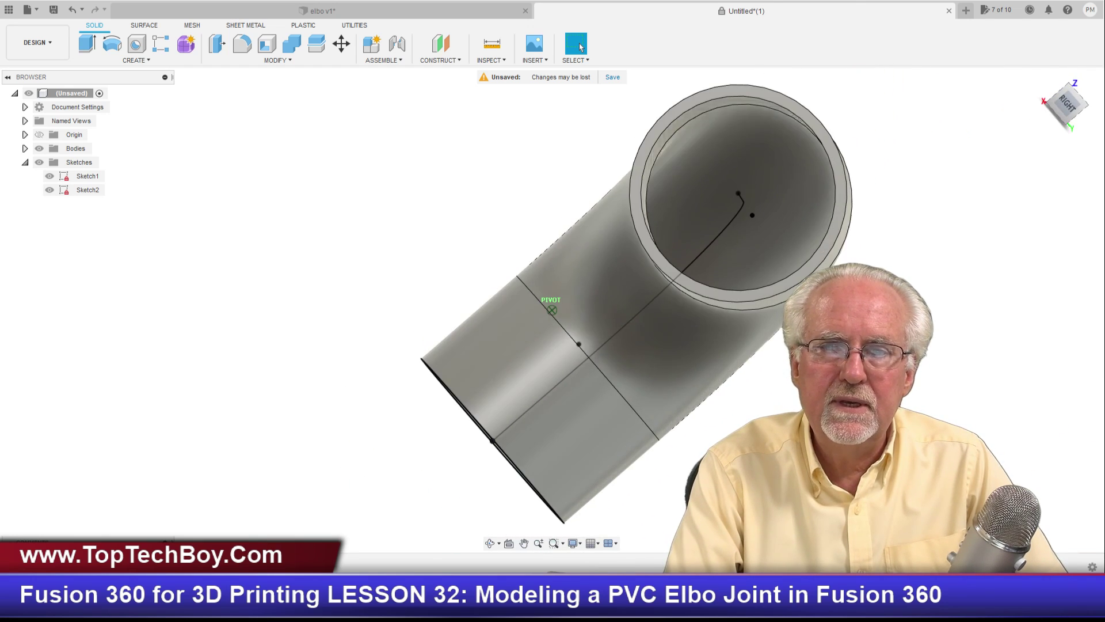
pyautogui.scroll(1, 915, 135)
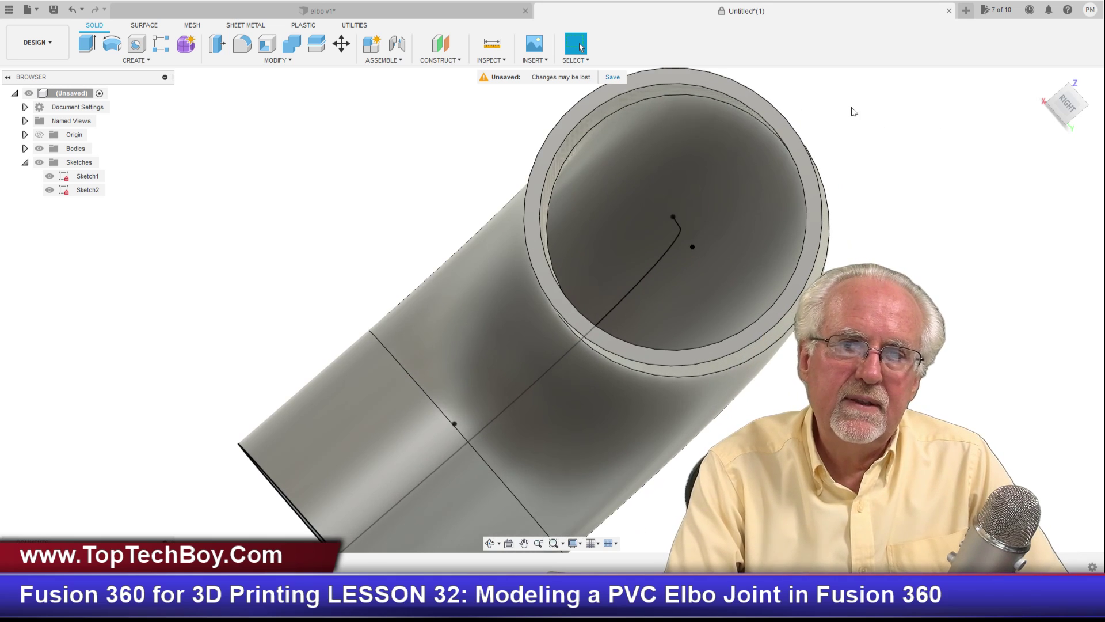
pyautogui.scroll(1, 854, 112)
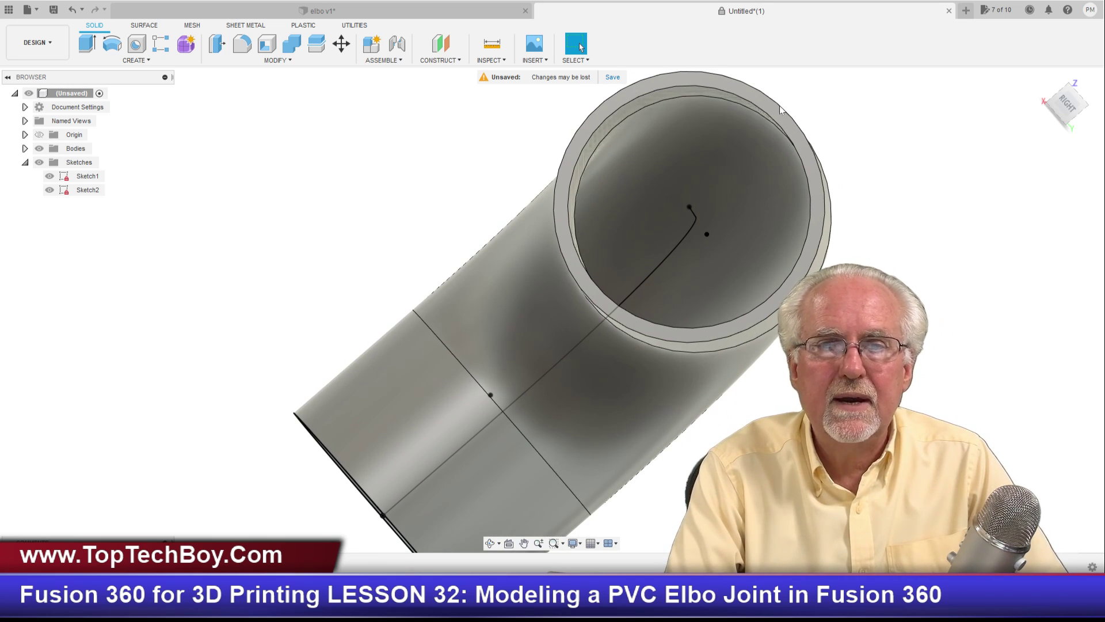
pyautogui.click(142, 60)
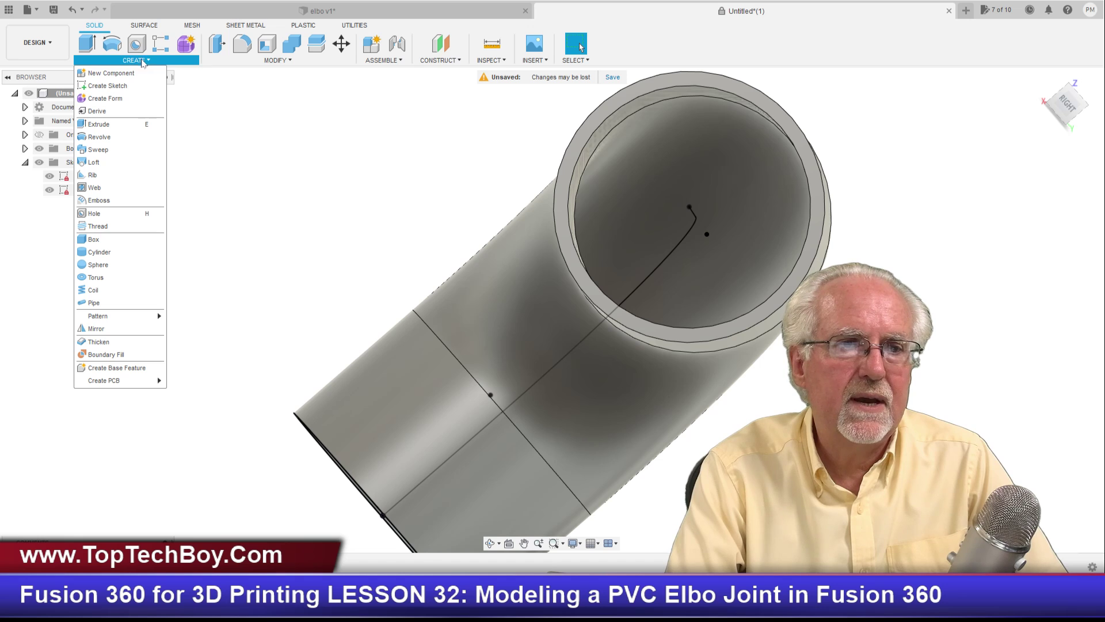
pyautogui.click(115, 85)
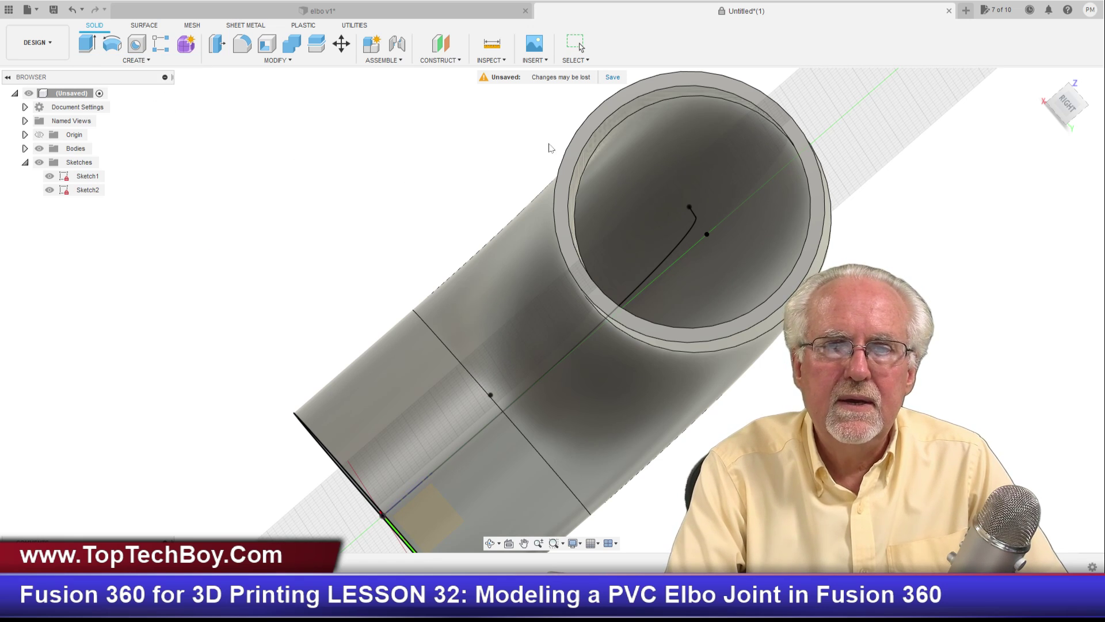
pyautogui.click(577, 141)
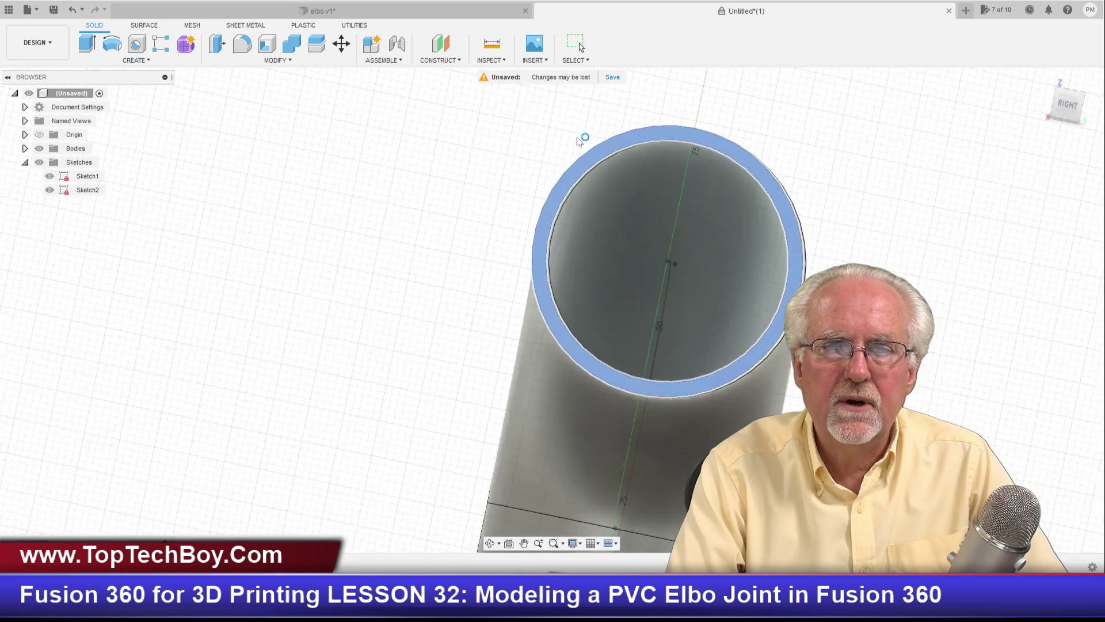
# Draw a center-diameter circle at the centre of the elbow's opening with its diameter set to the ILR parameter
pyautogui.click(136, 46)
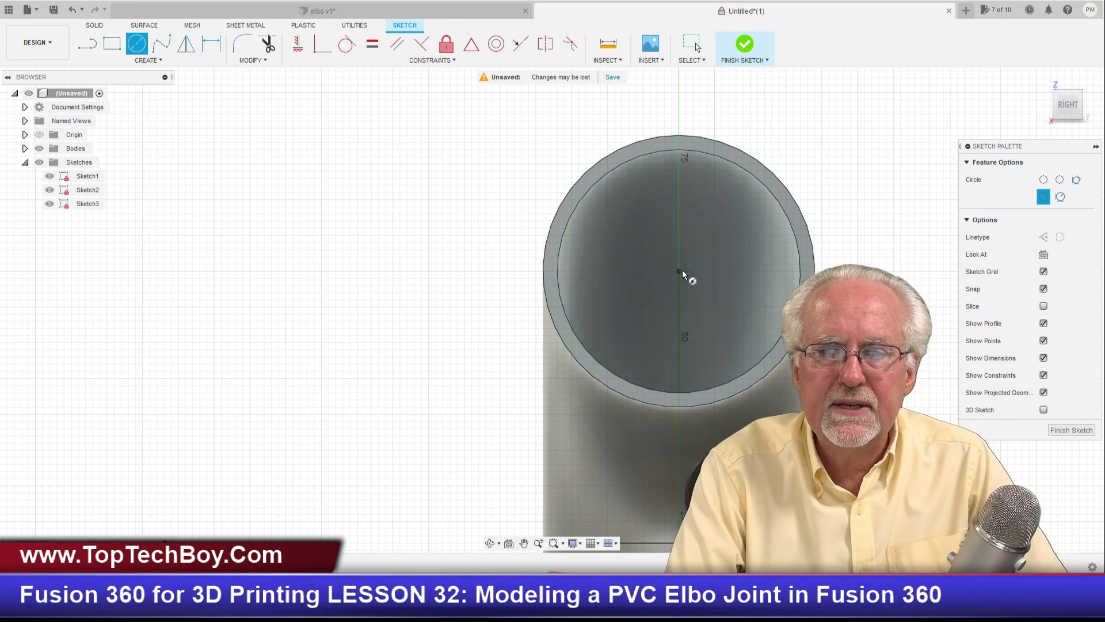
pyautogui.scroll(3, 681, 273)
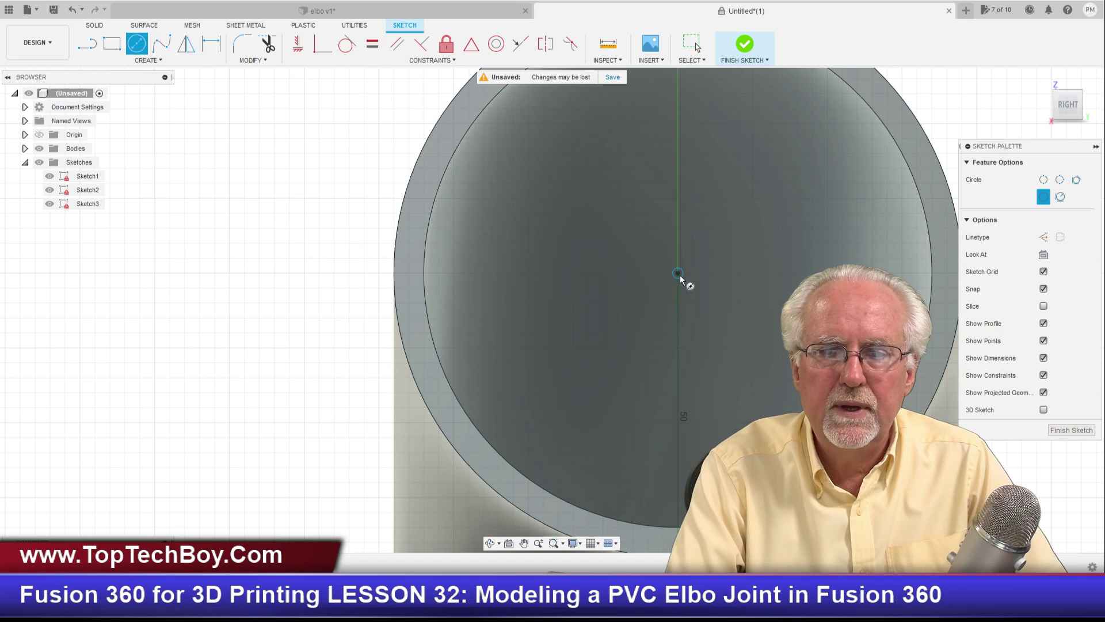
pyautogui.click(678, 273)
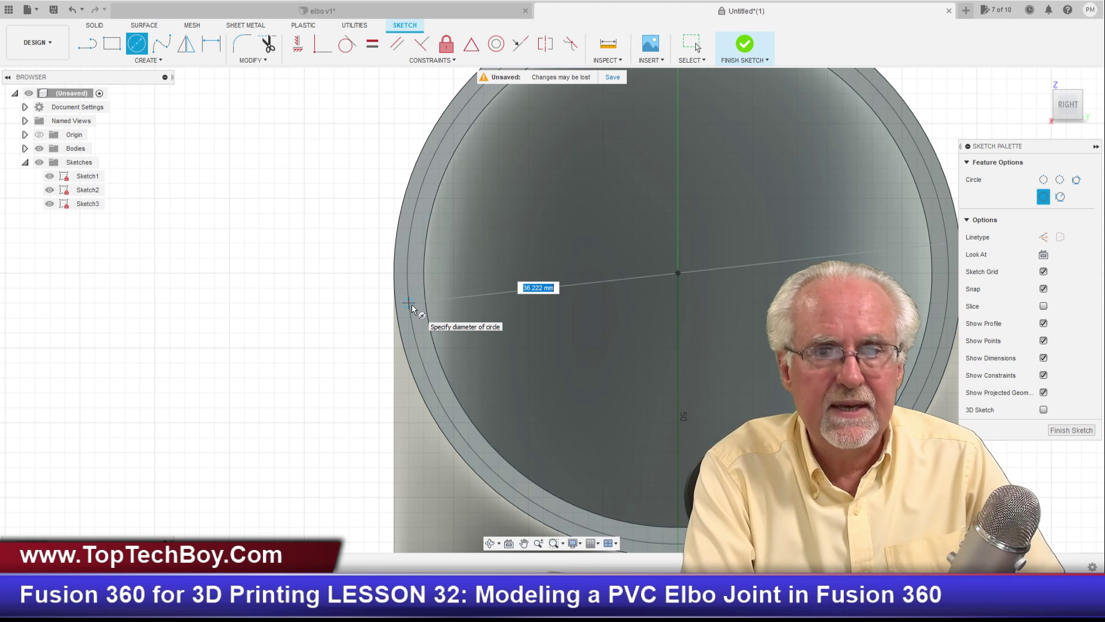
pyautogui.write('ILR')
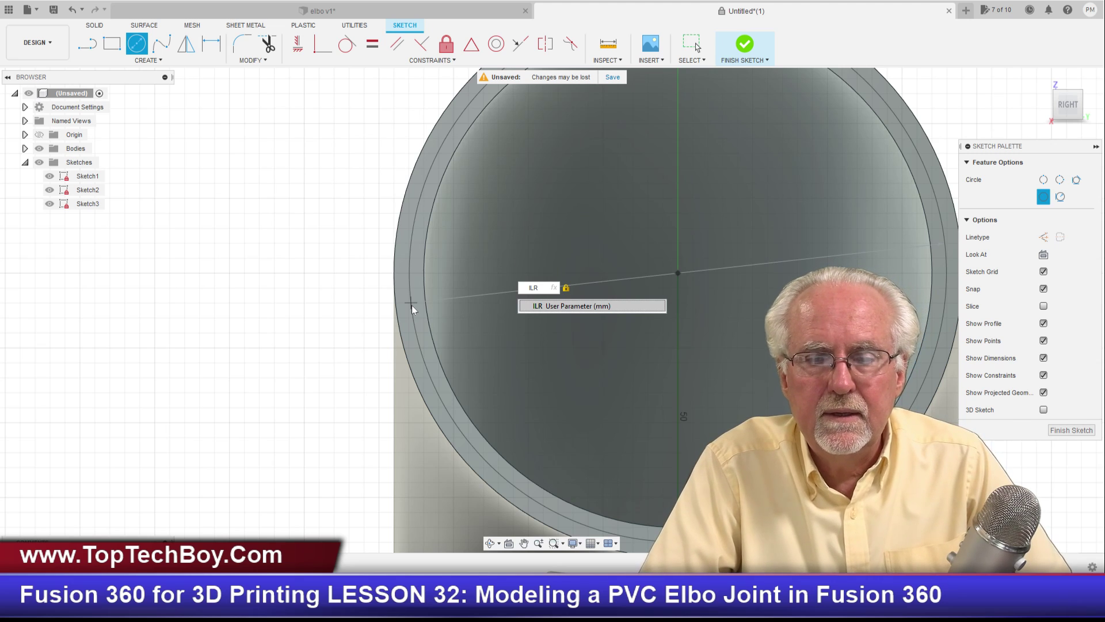
pyautogui.press('Return')
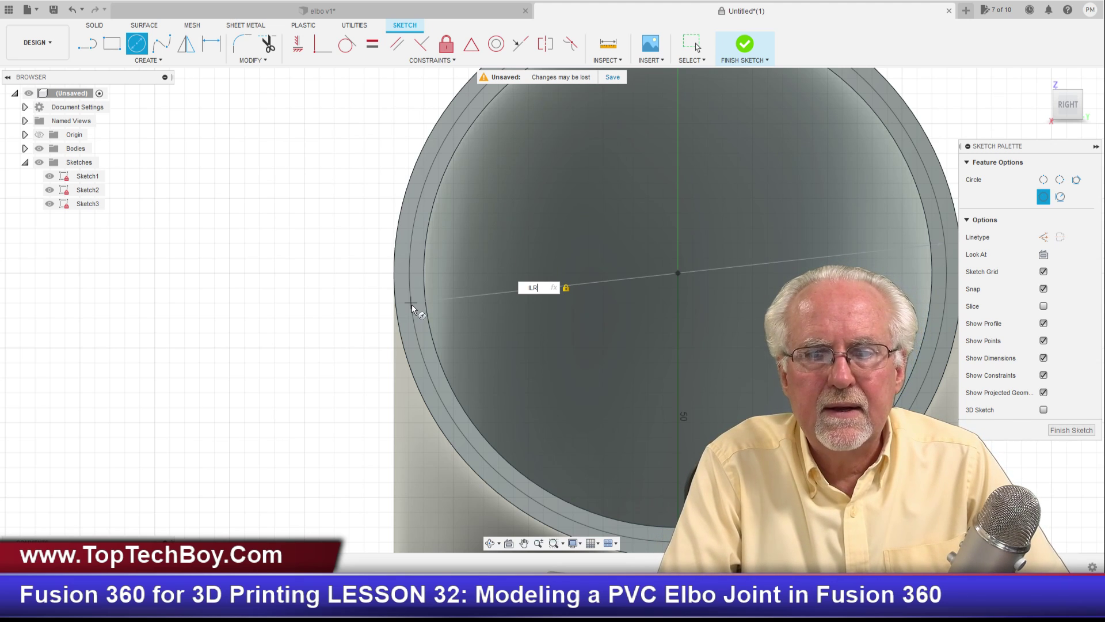
pyautogui.press('Return')
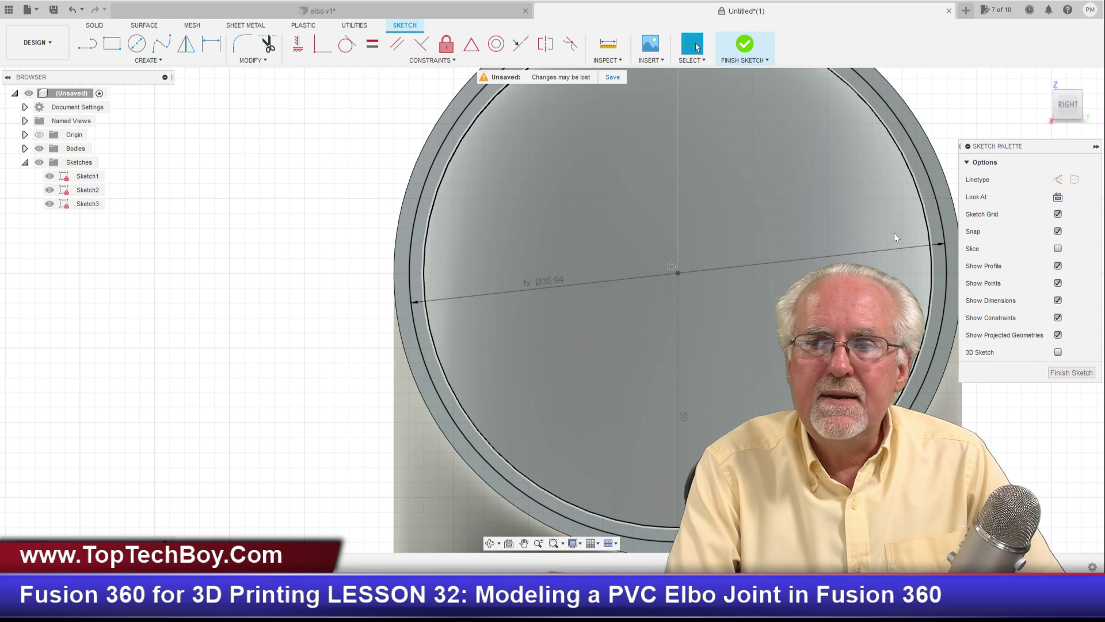
pyautogui.scroll(-3, 893, 233)
pyautogui.scroll(-2, 893, 232)
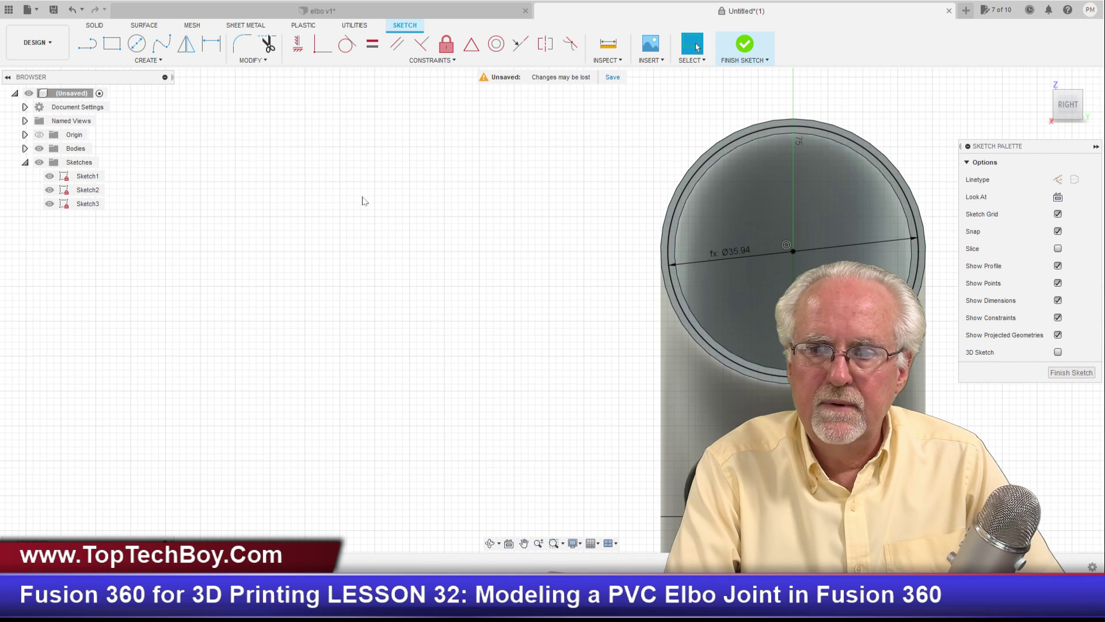
pyautogui.scroll(-1, 376, 201)
pyautogui.scroll(-1, 375, 201)
pyautogui.scroll(-2, 424, 128)
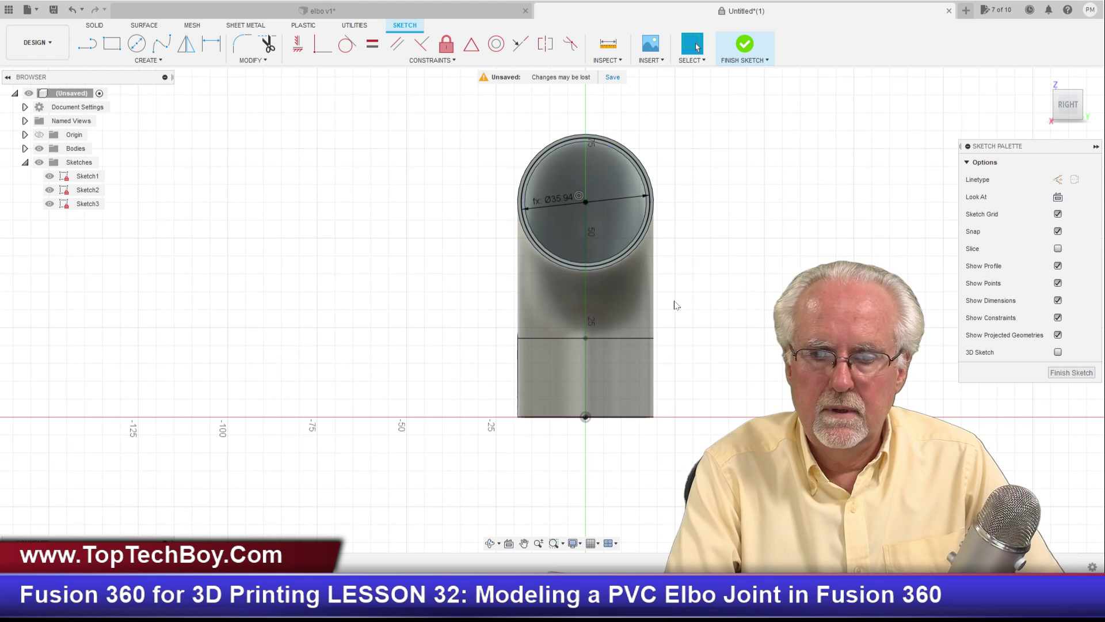
pyautogui.scroll(1, 770, 316)
pyautogui.scroll(1, 719, 271)
pyautogui.scroll(-1, 662, 176)
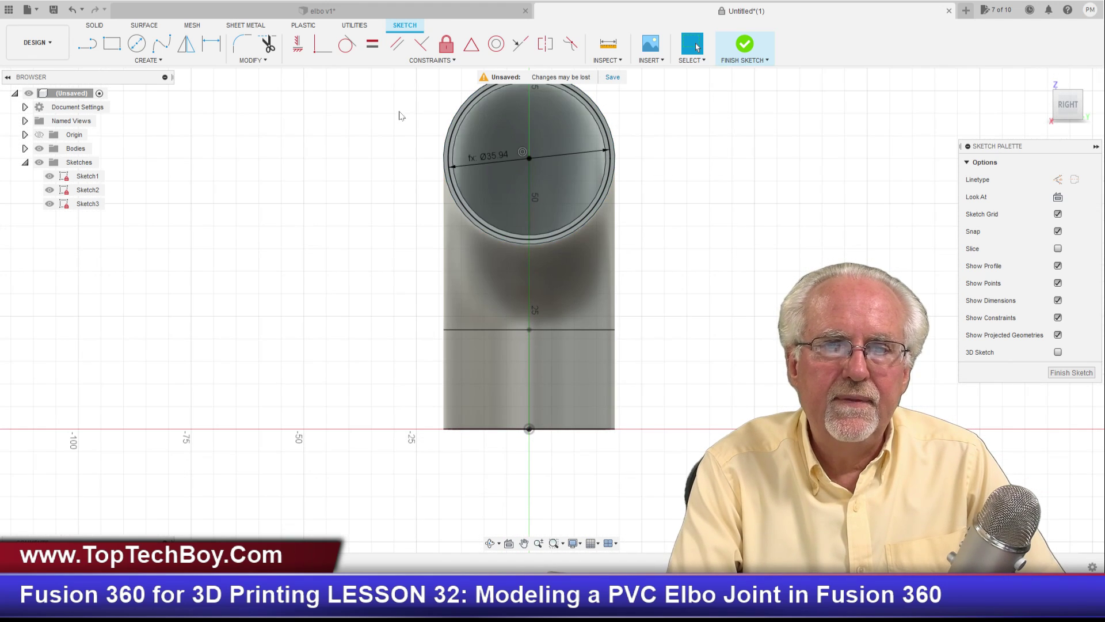
pyautogui.scroll(-1, 368, 101)
pyautogui.scroll(-1, 367, 99)
pyautogui.scroll(1, 367, 100)
pyautogui.scroll(-2, 380, 133)
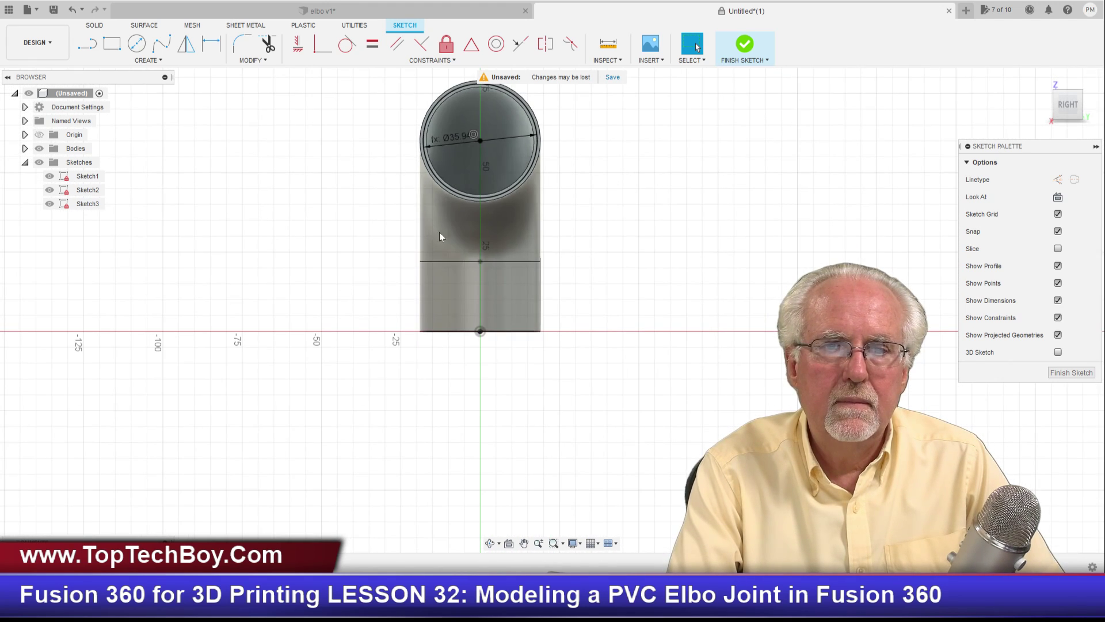
pyautogui.scroll(-2, 637, 369)
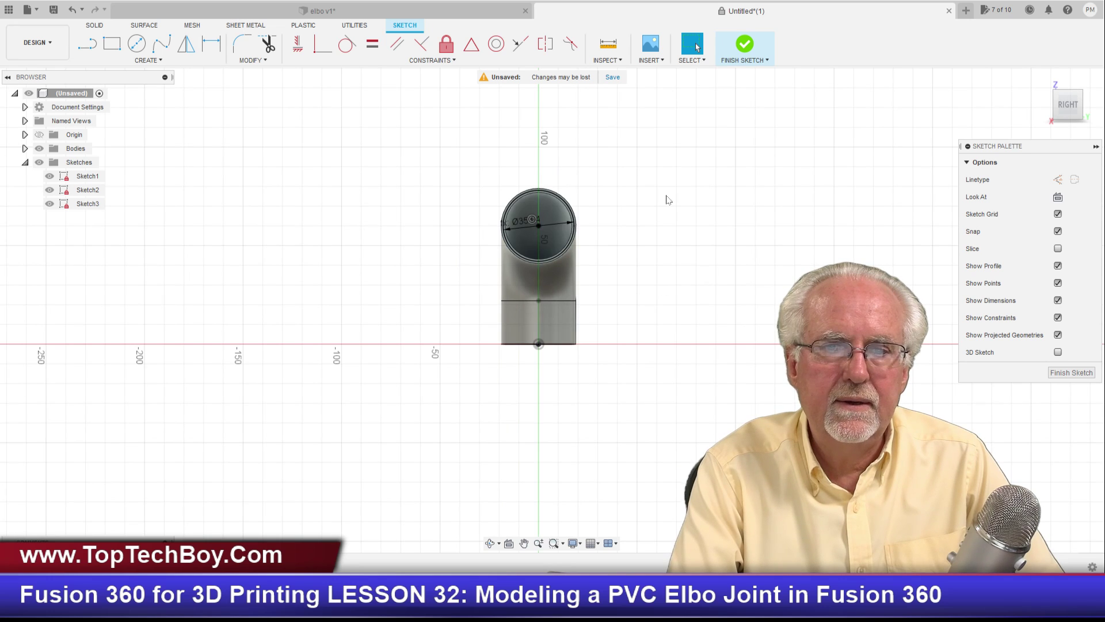
pyautogui.scroll(3, 668, 201)
pyautogui.scroll(-1, 668, 211)
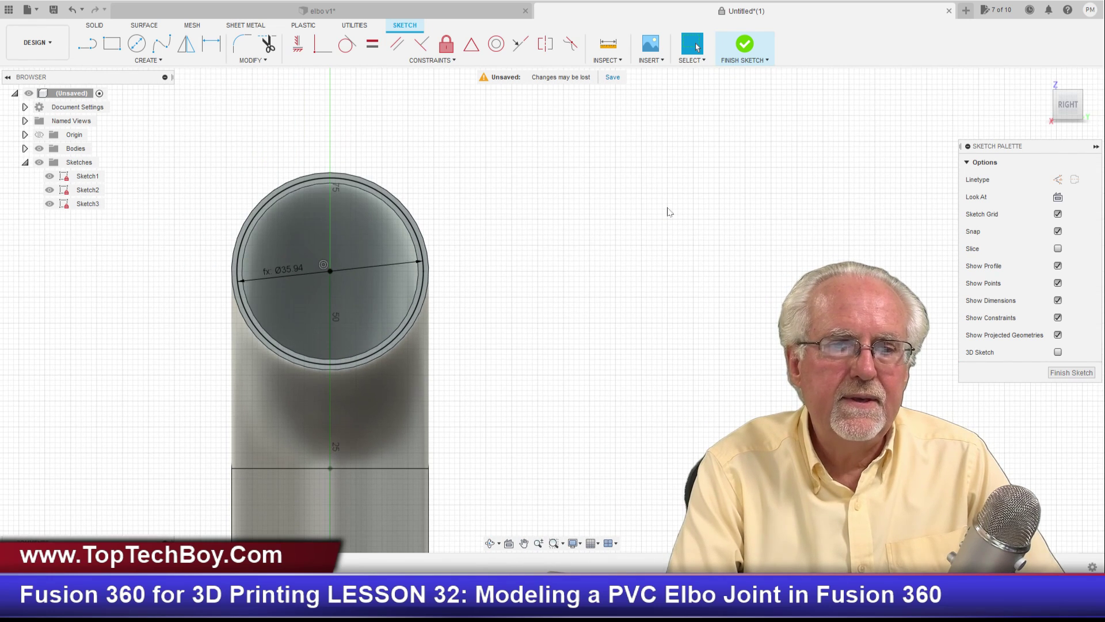
# Finish the sketch and extrude the outer ring profile at the elbow's side opening as a Cut, using -overlap as the distance
pyautogui.scroll(3, 431, 263)
pyautogui.click(429, 261)
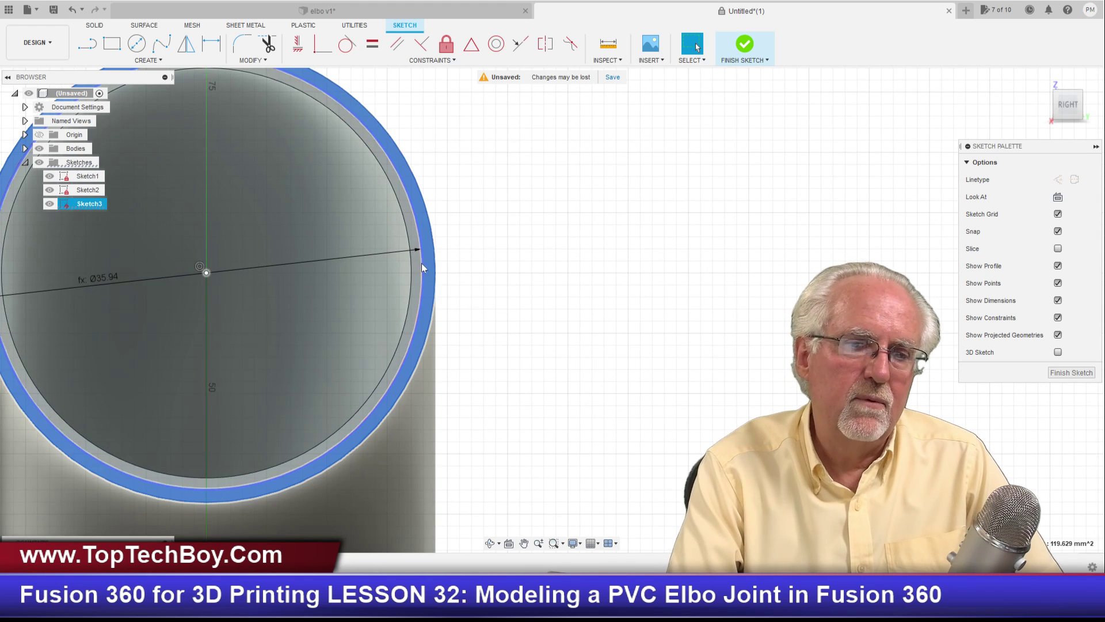
pyautogui.click(388, 257)
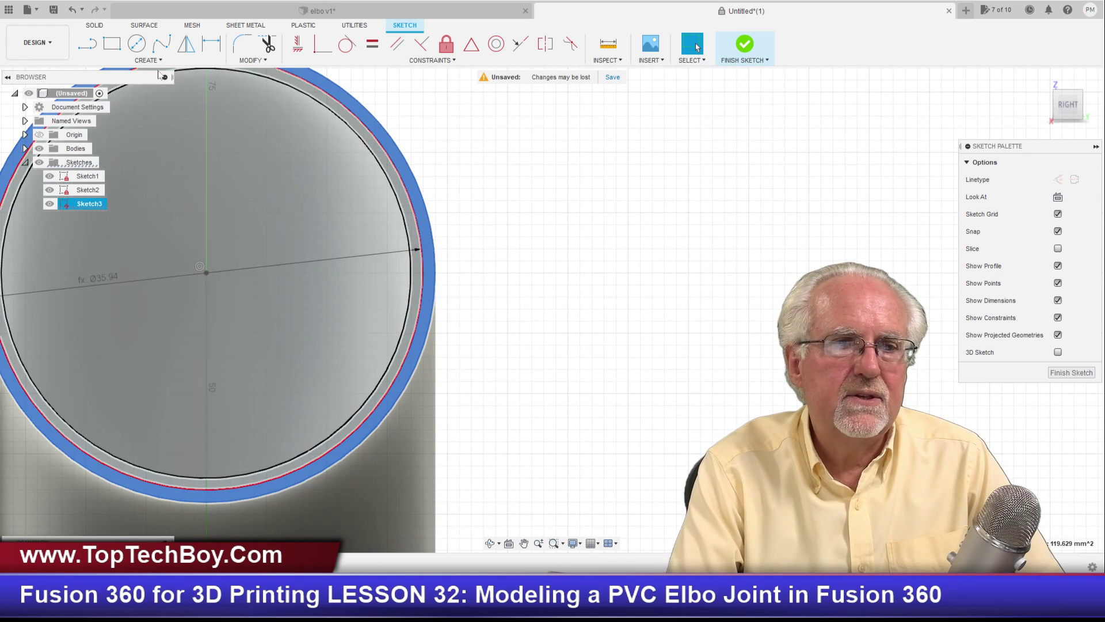
pyautogui.click(1063, 373)
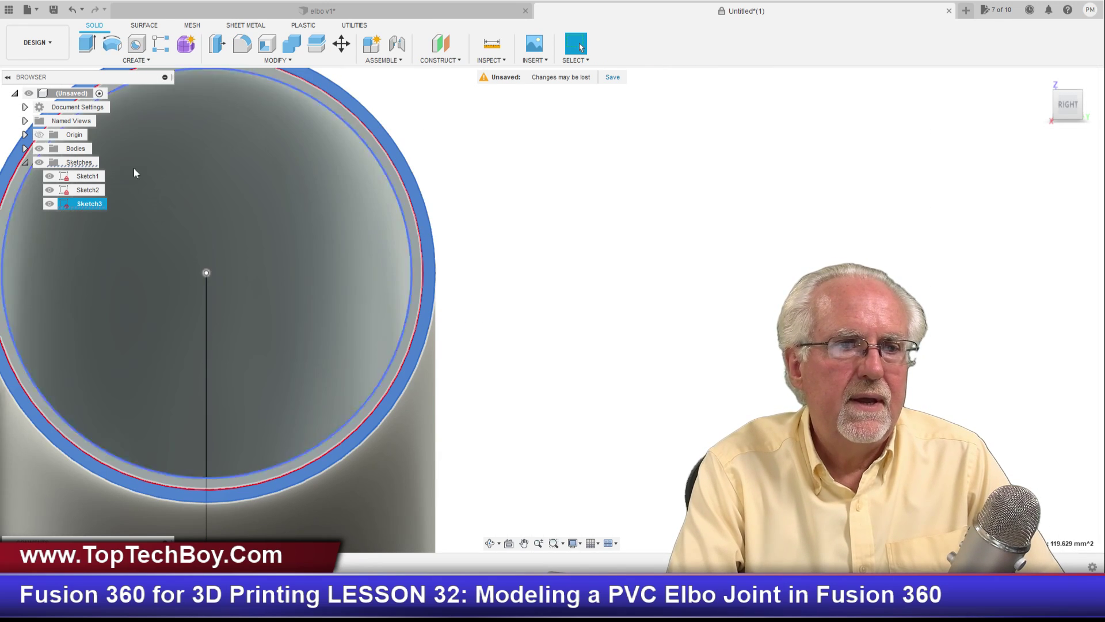
pyautogui.click(83, 38)
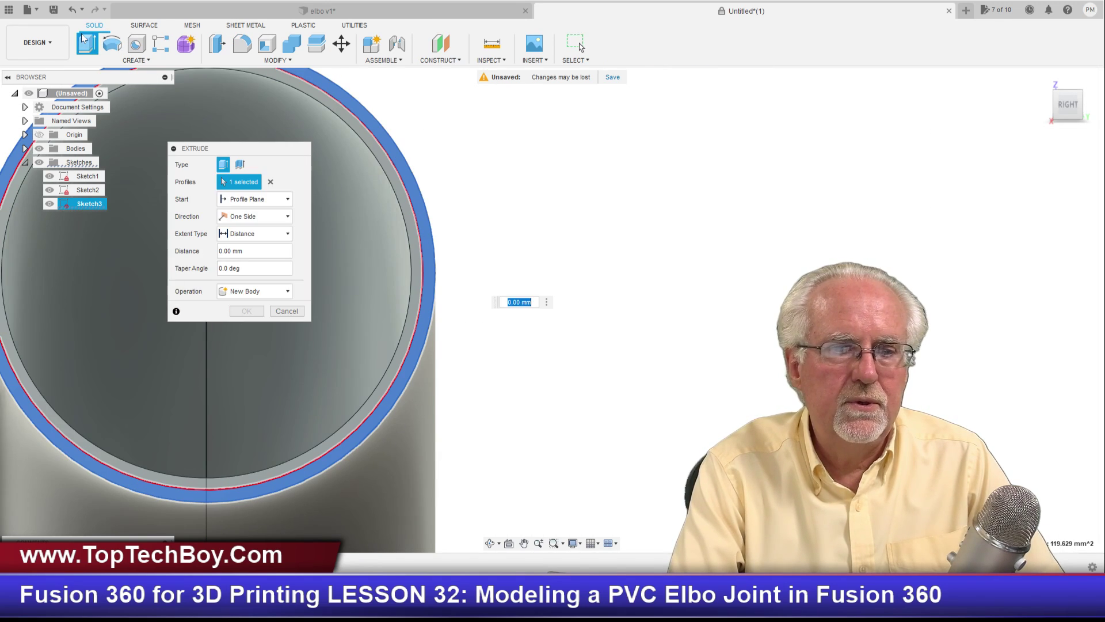
pyautogui.moveTo(237, 147); pyautogui.dragTo(543, 122)
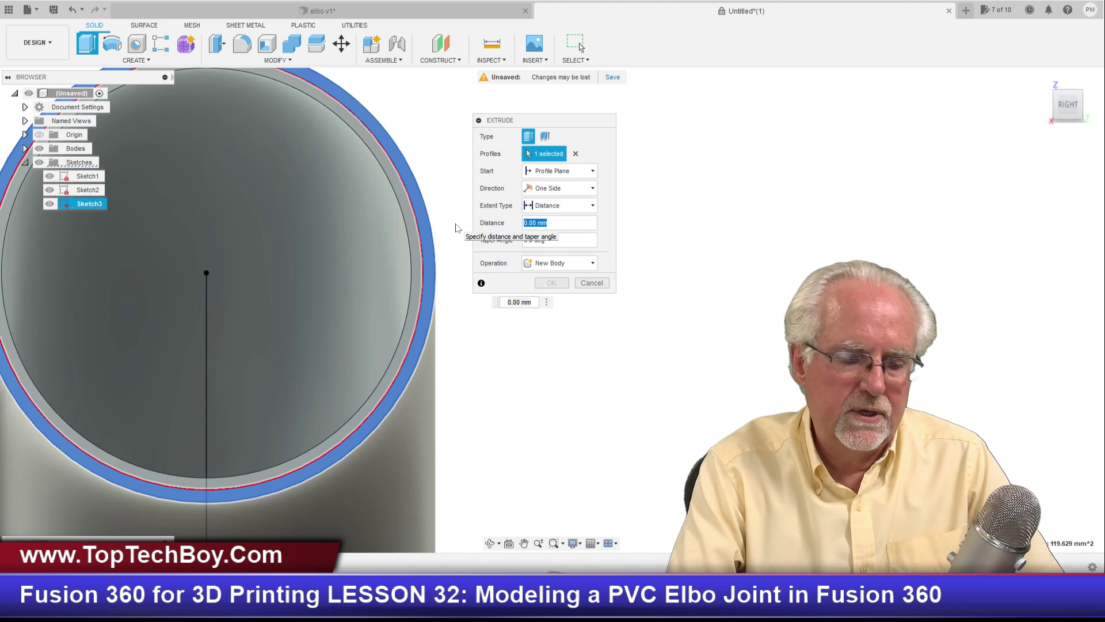
pyautogui.write('overlap')
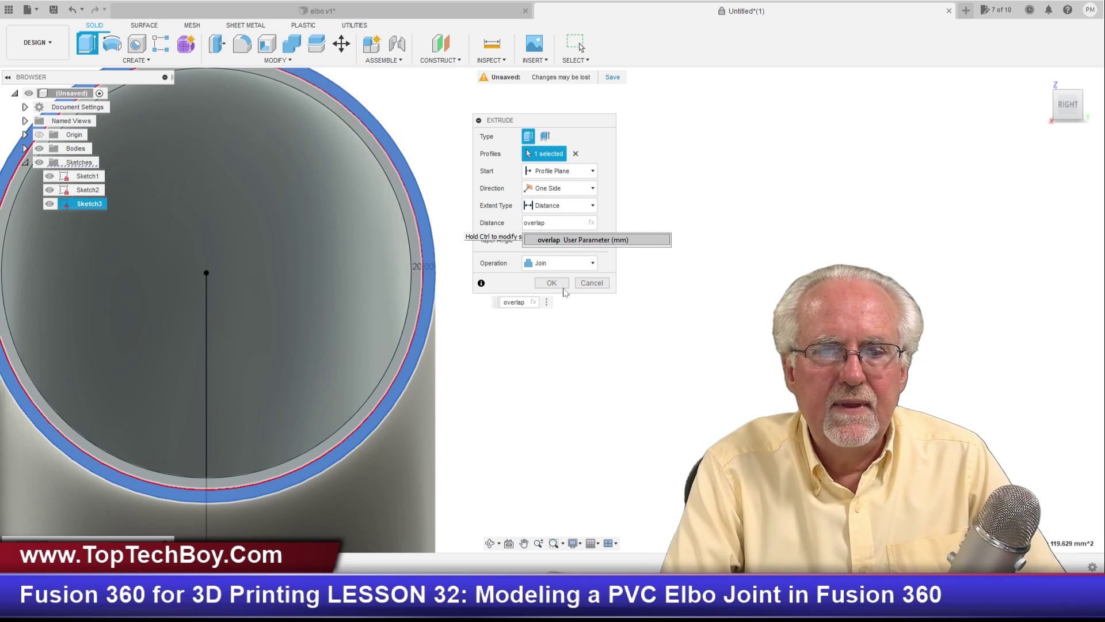
pyautogui.click(561, 263)
pyautogui.click(561, 288)
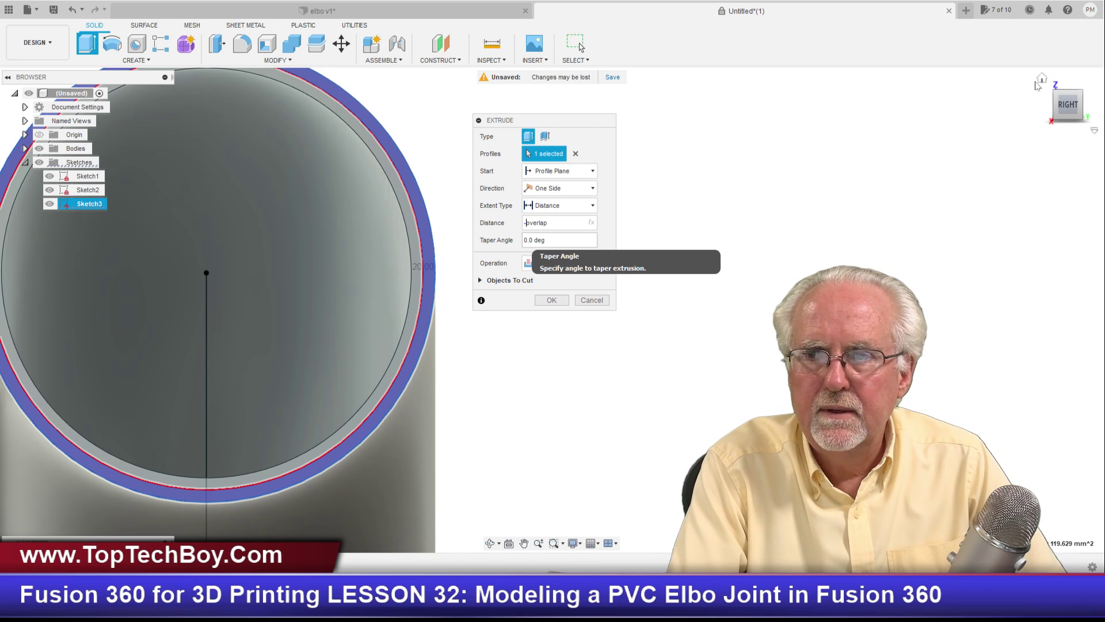
pyautogui.click(1042, 80)
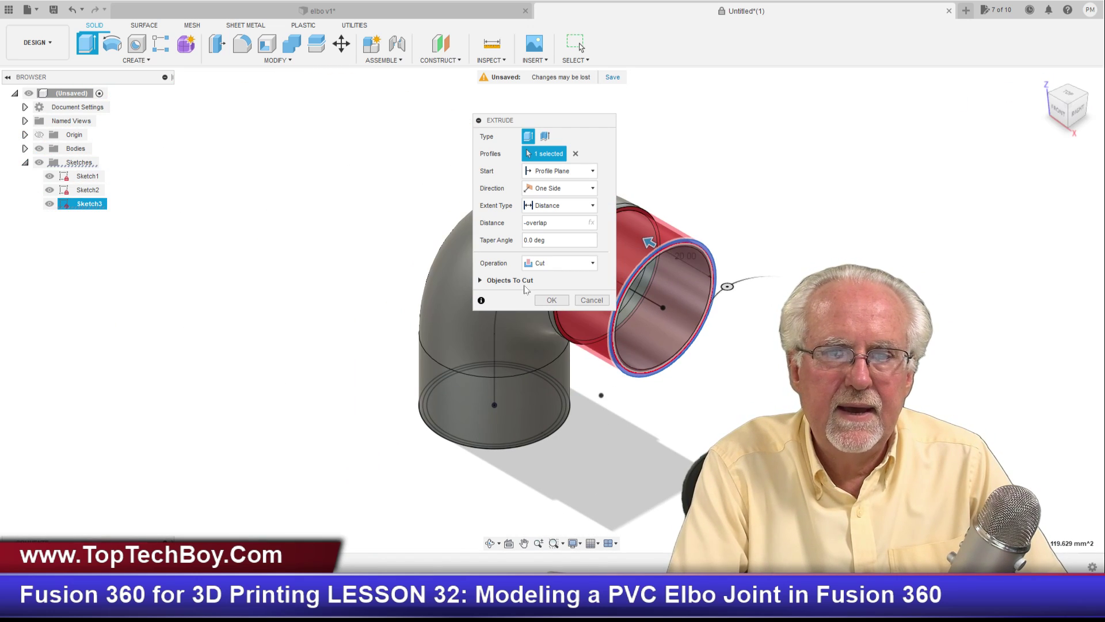
pyautogui.click(551, 300)
# Set the overlap user parameter to 5 mm
pyautogui.moveTo(1059, 115); pyautogui.dragTo(983, 112)
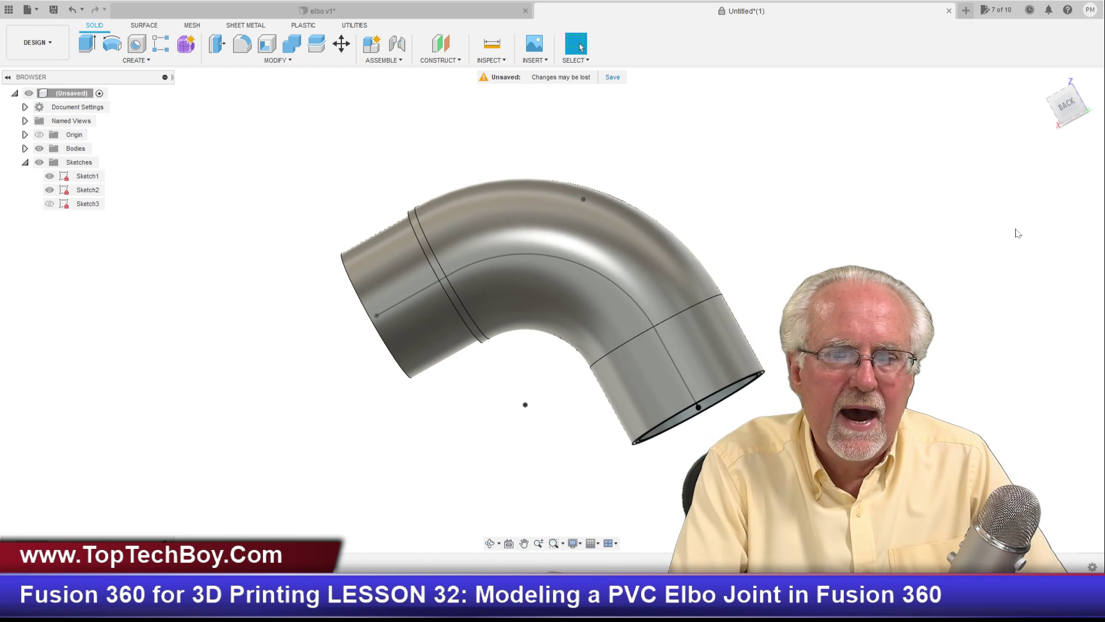
pyautogui.scroll(-2, 1019, 232)
pyautogui.scroll(5, 993, 259)
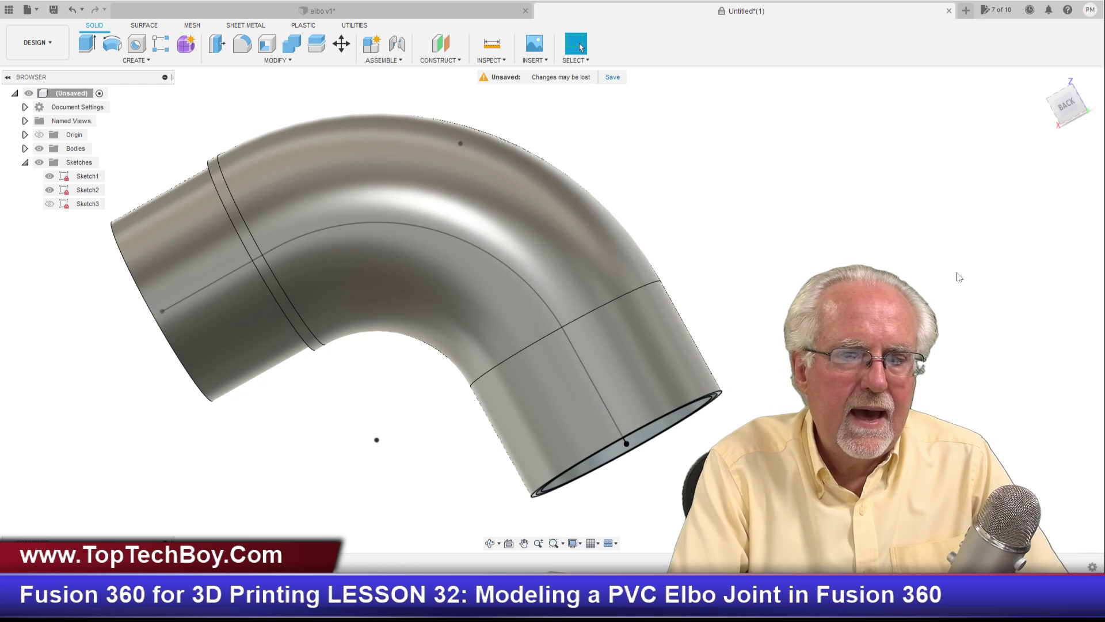
pyautogui.moveTo(1068, 107)
pyautogui.mouseDown()
pyautogui.moveTo(1073, 92)
pyautogui.moveTo(1103, 90)
pyautogui.moveTo(1068, 110)
pyautogui.mouseUp()
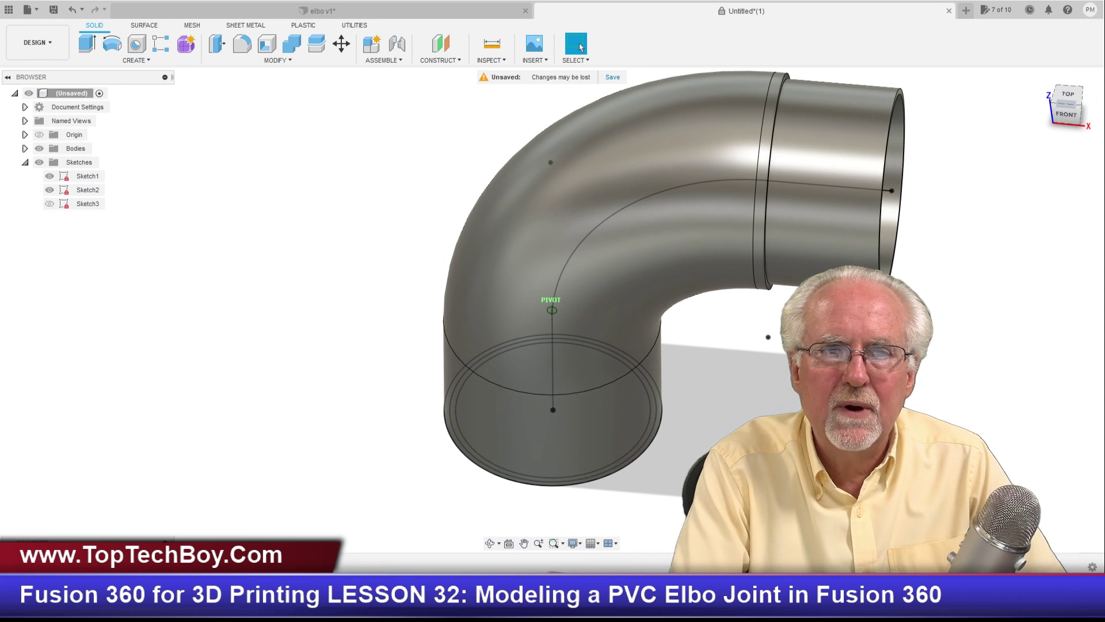
pyautogui.click(290, 61)
pyautogui.click(226, 342)
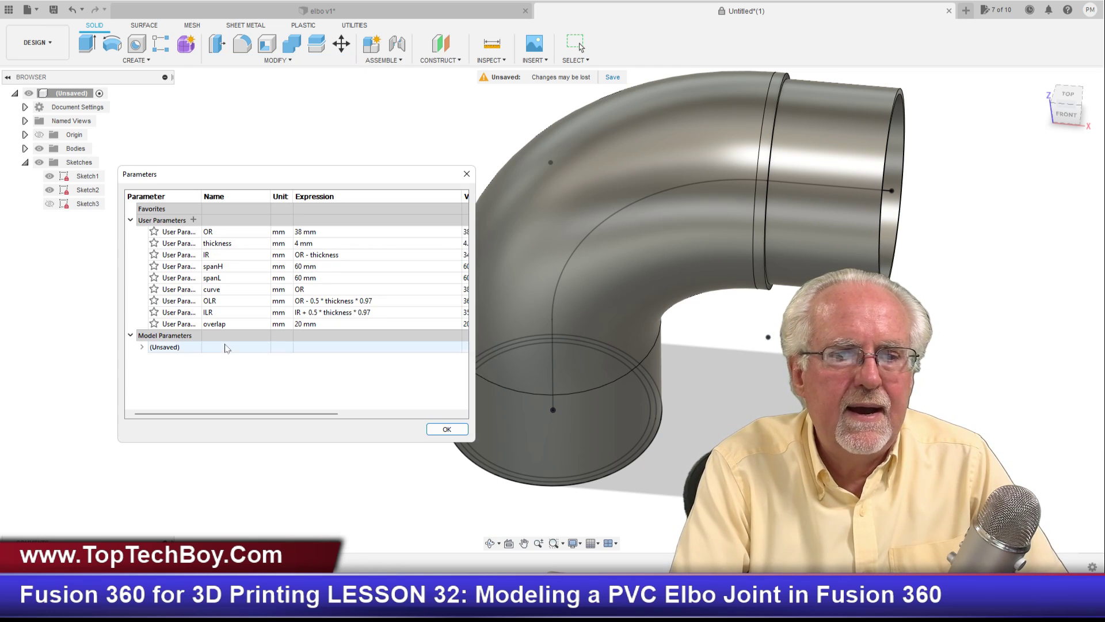
pyautogui.doubleClick(328, 323)
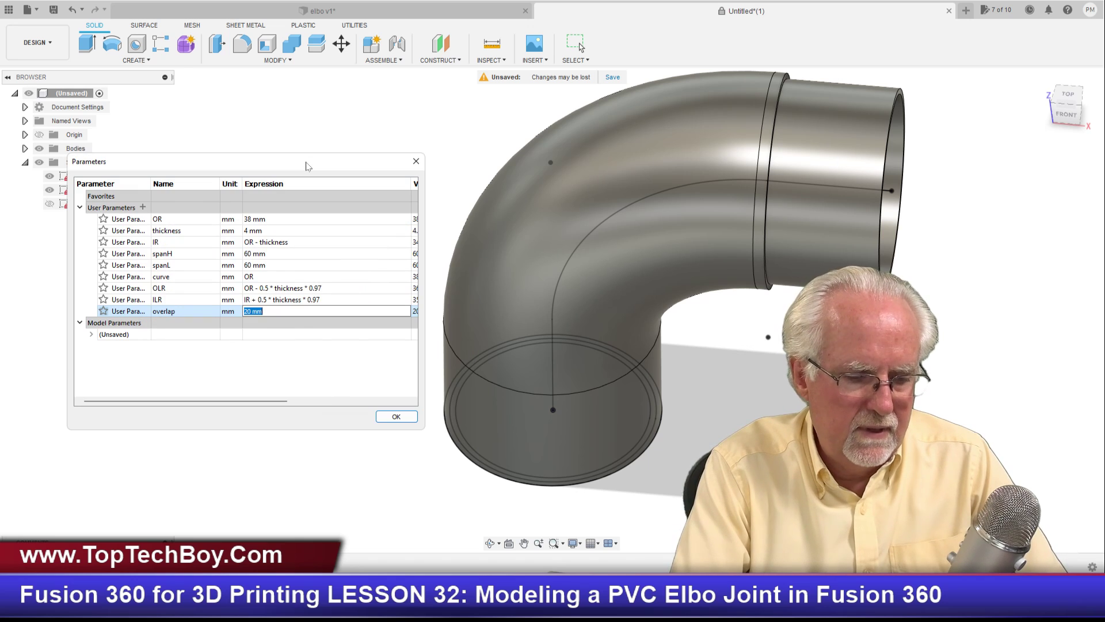
pyautogui.doubleClick(316, 241)
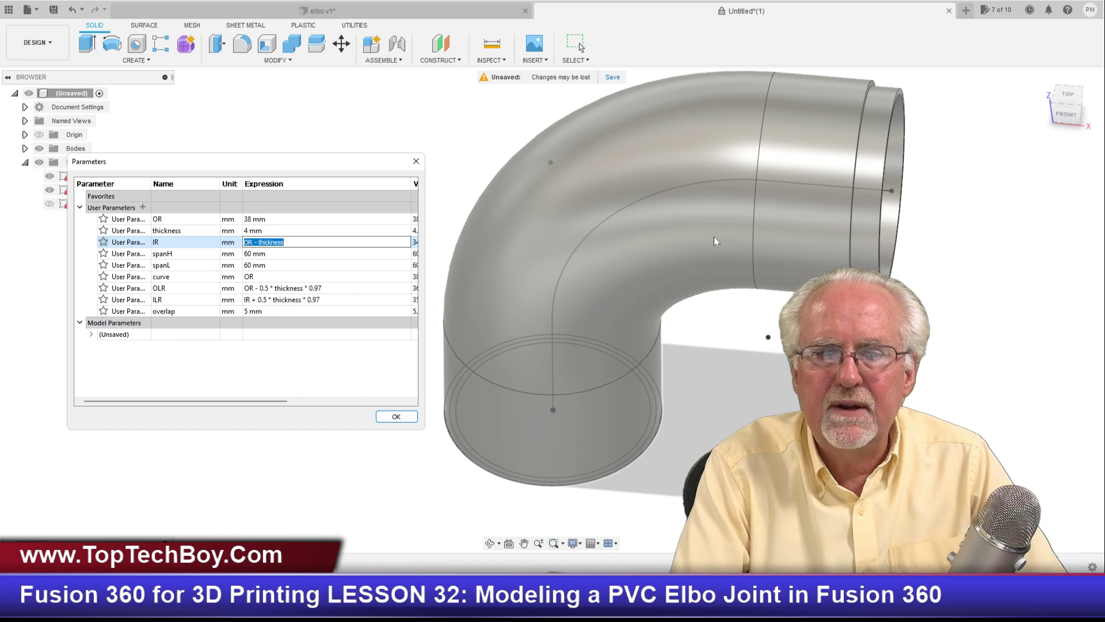
# Set the overlap user parameter to 15 mm
pyautogui.click(143, 311)
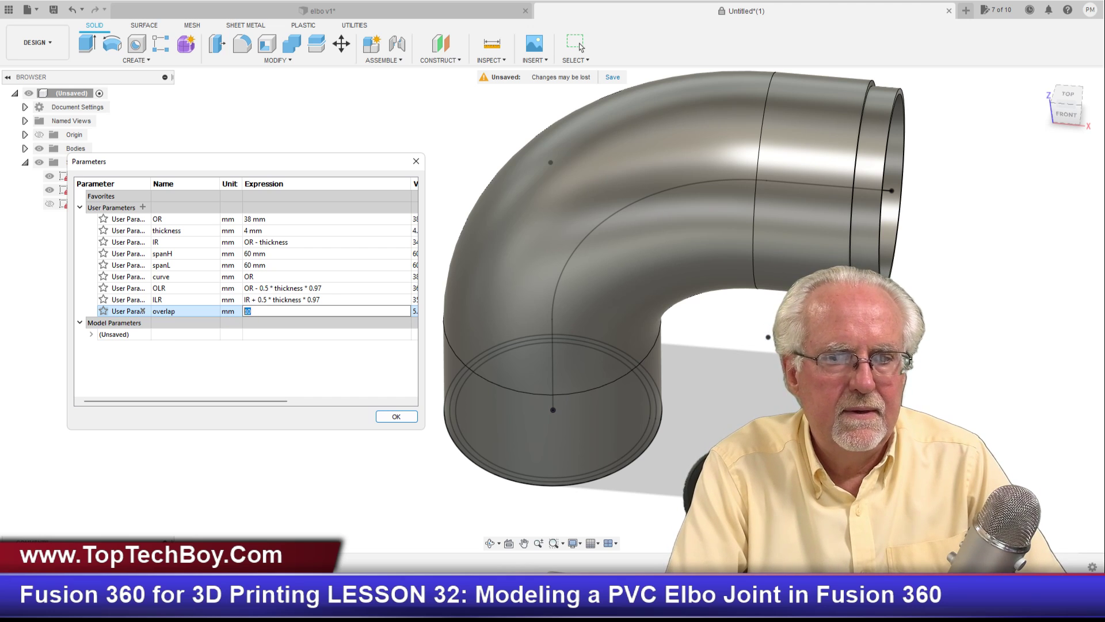
pyautogui.write('15')
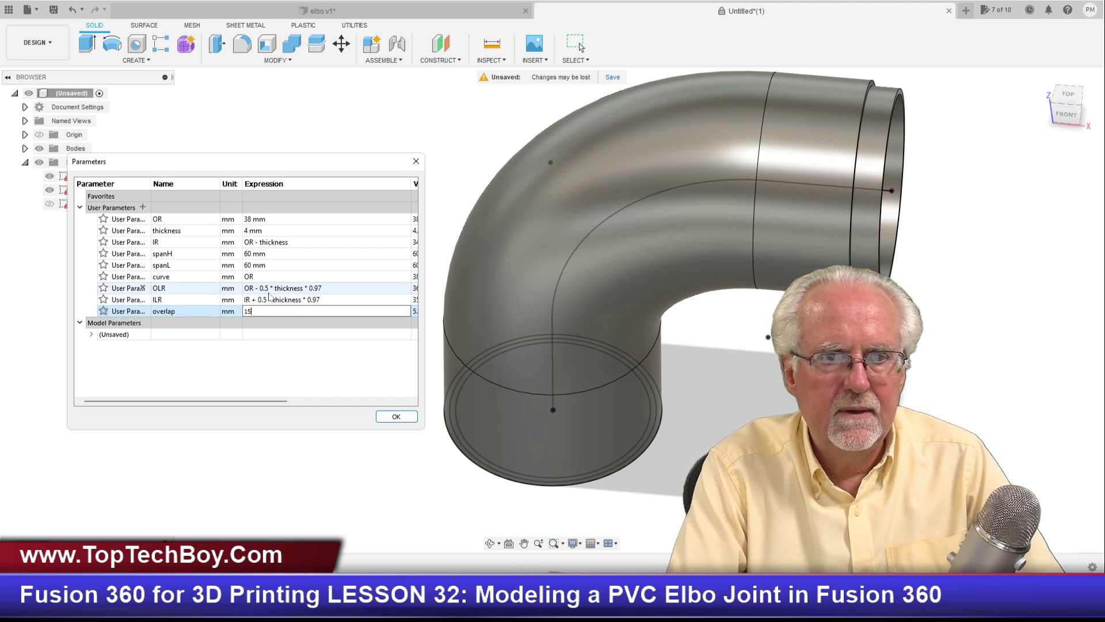
pyautogui.click(231, 288)
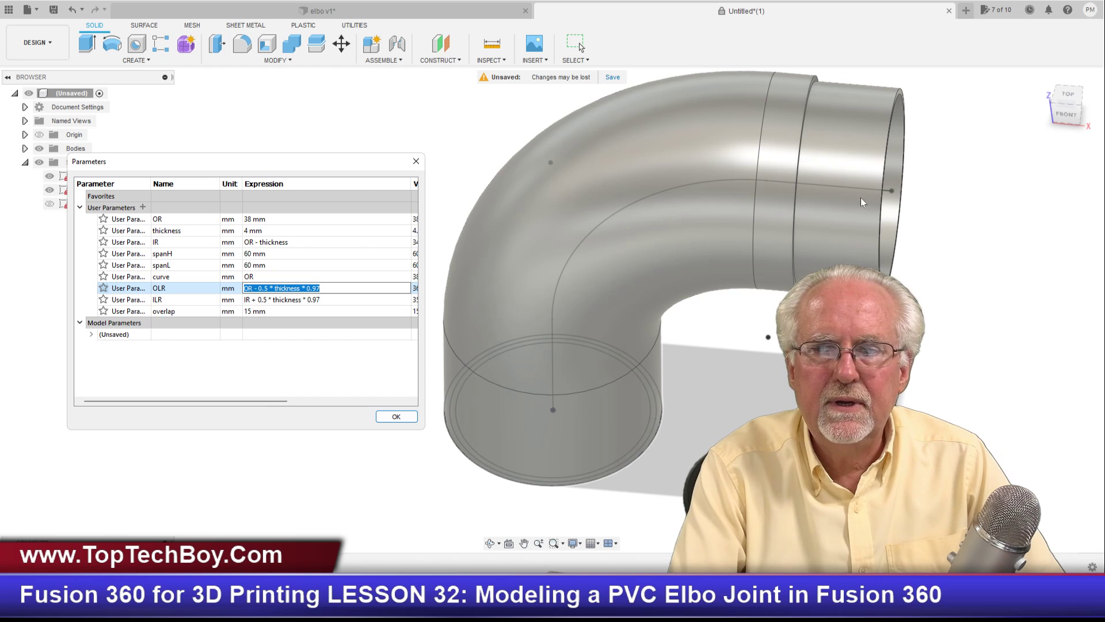
# Set the spanL user parameter to 120 mm to lengthen the elbow's horizontal leg
pyautogui.click(1066, 114)
pyautogui.moveTo(1066, 104); pyautogui.dragTo(1058, 112)
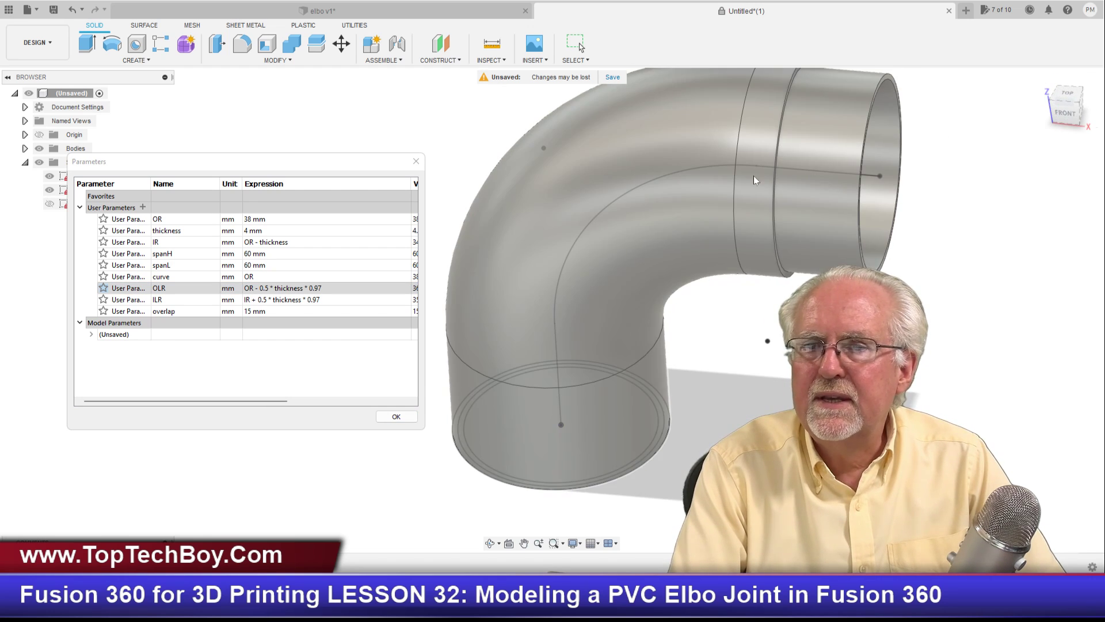
pyautogui.click(275, 266)
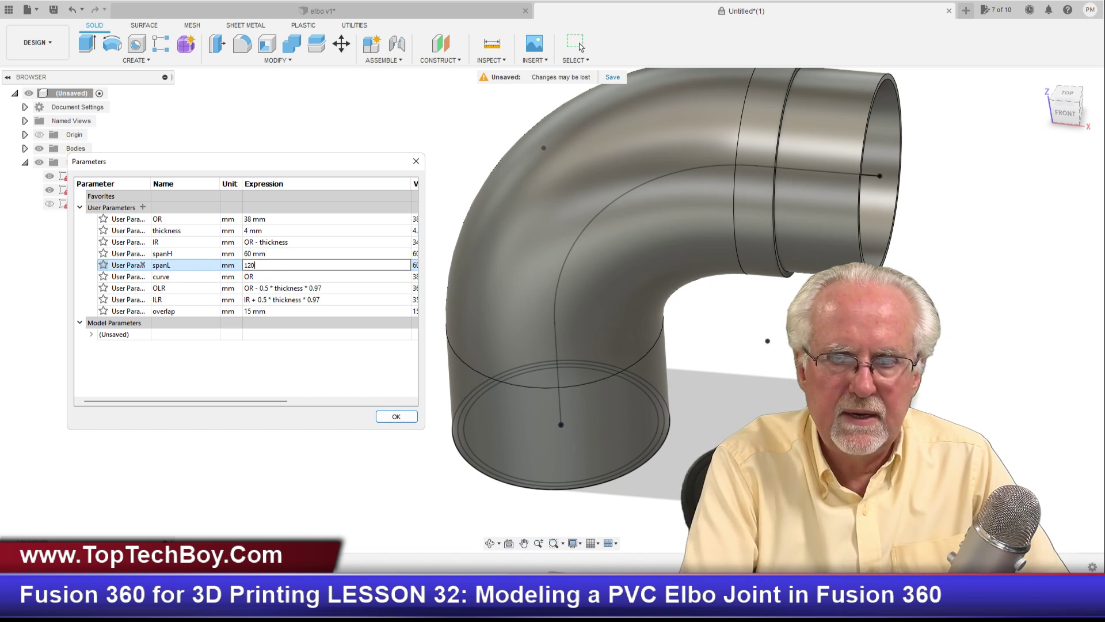
pyautogui.click(328, 243)
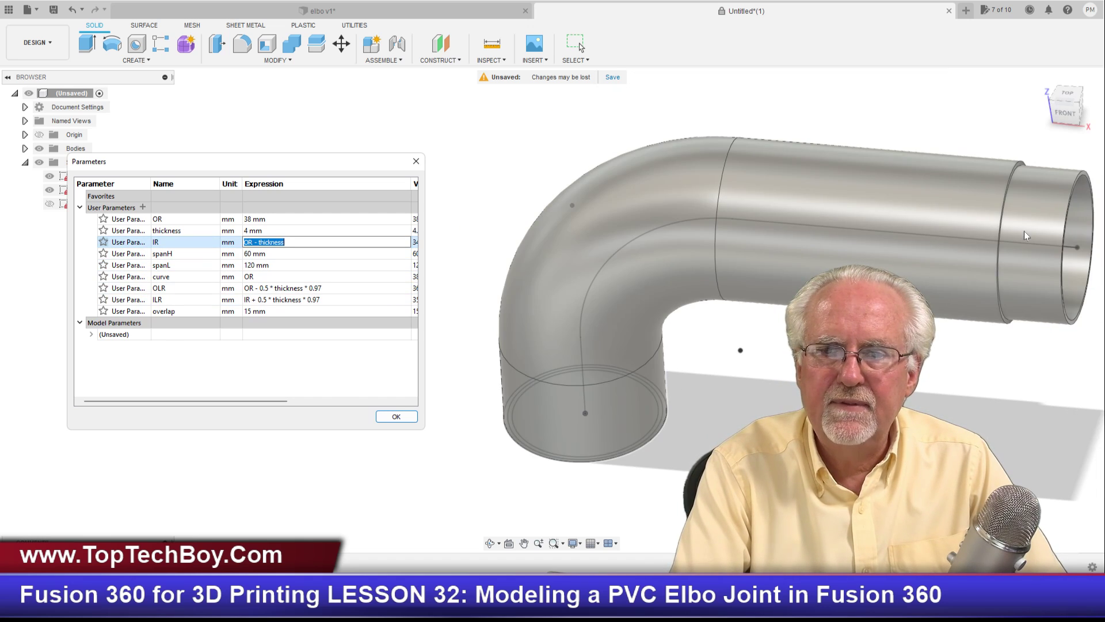
# Set the thickness user parameter to 15 mm for a thicker pipe wall
pyautogui.moveTo(1068, 117); pyautogui.dragTo(1058, 86)
pyautogui.keyDown('shift'); pyautogui.moveTo(644, 150); pyautogui.dragTo(648, 215, button='middle'); pyautogui.keyUp('shift')
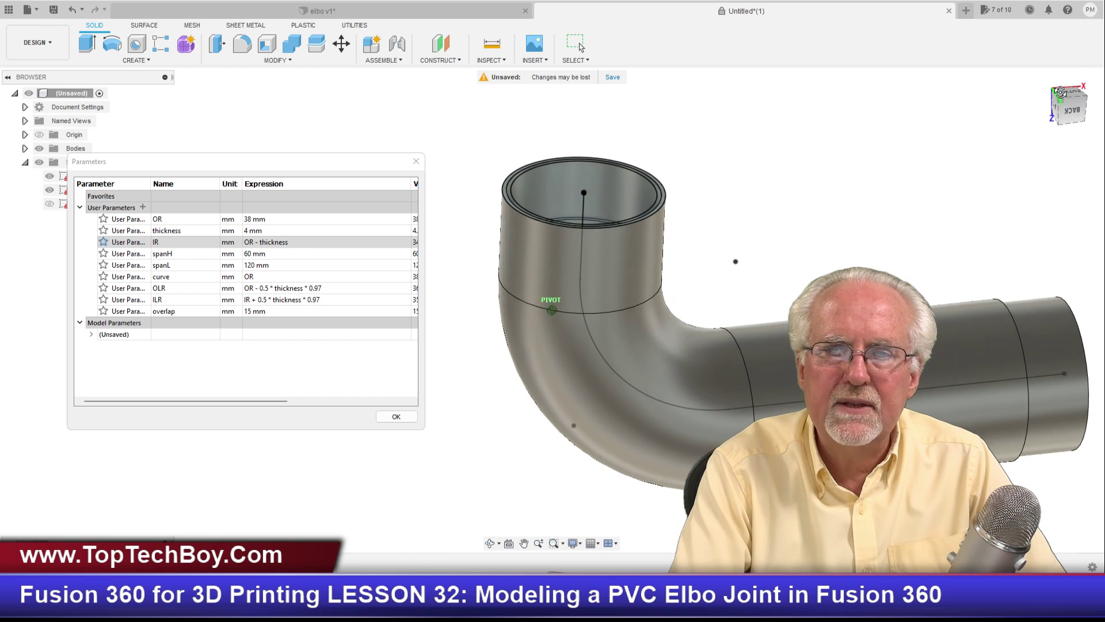
pyautogui.moveTo(1072, 115); pyautogui.dragTo(1068, 97)
pyautogui.keyDown('shift'); pyautogui.moveTo(748, 259); pyautogui.dragTo(772, 349, button='middle'); pyautogui.keyUp('shift')
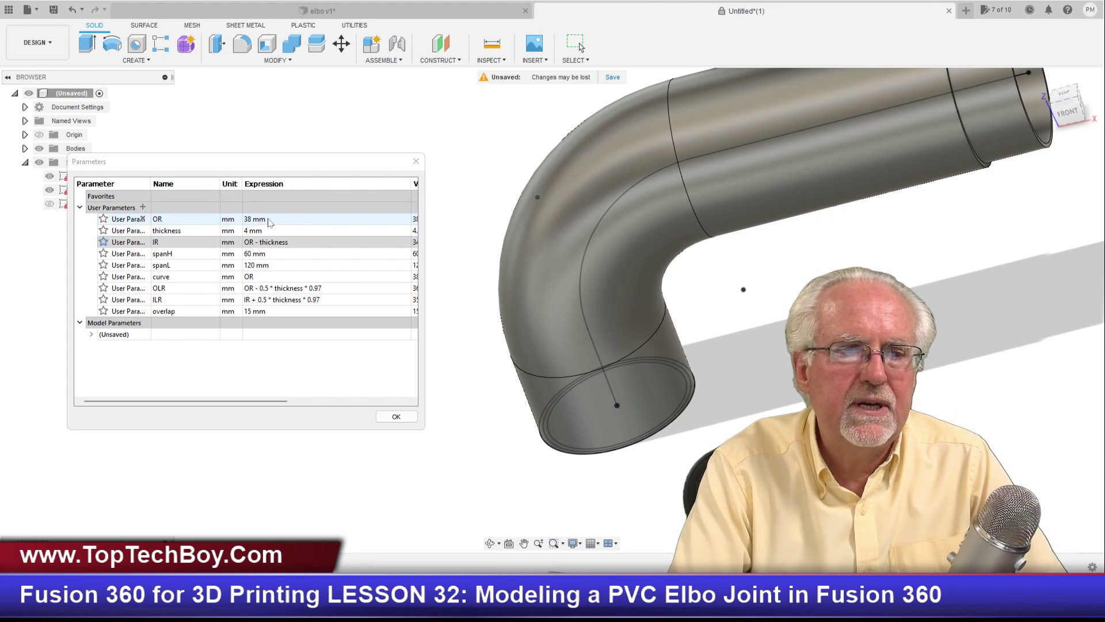
pyautogui.click(265, 278)
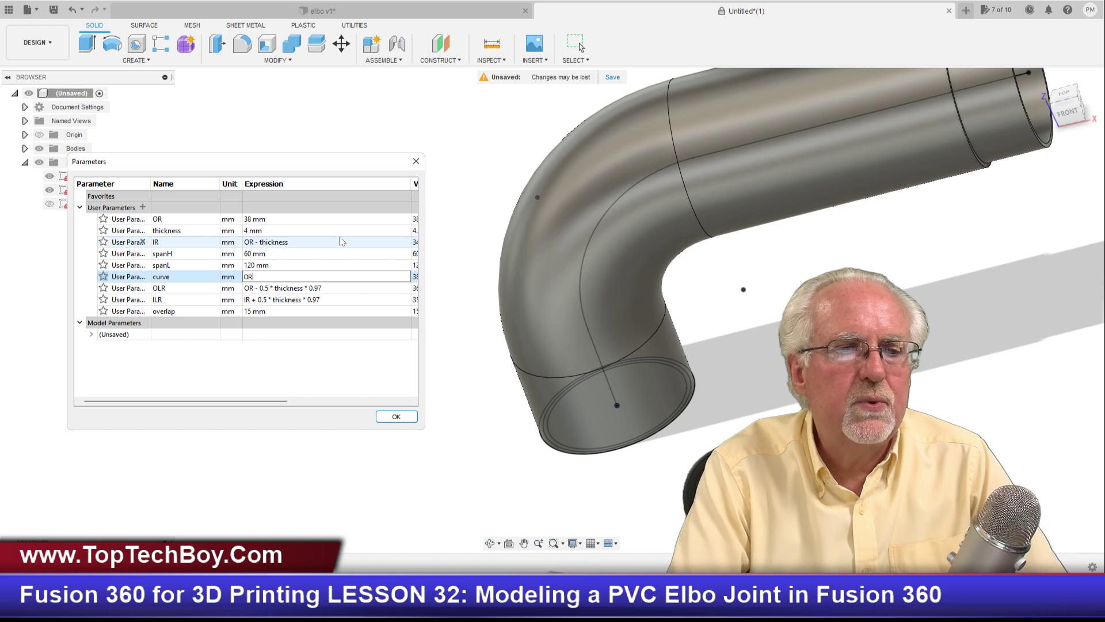
pyautogui.click(275, 231)
pyautogui.write('1')
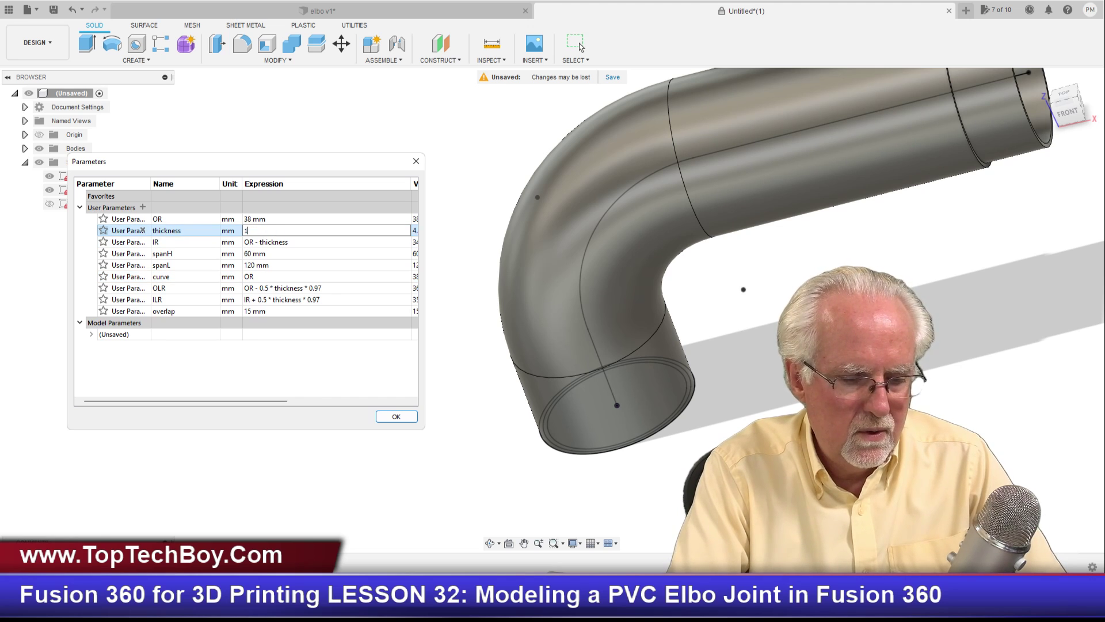
pyautogui.write('5')
pyautogui.click(315, 277)
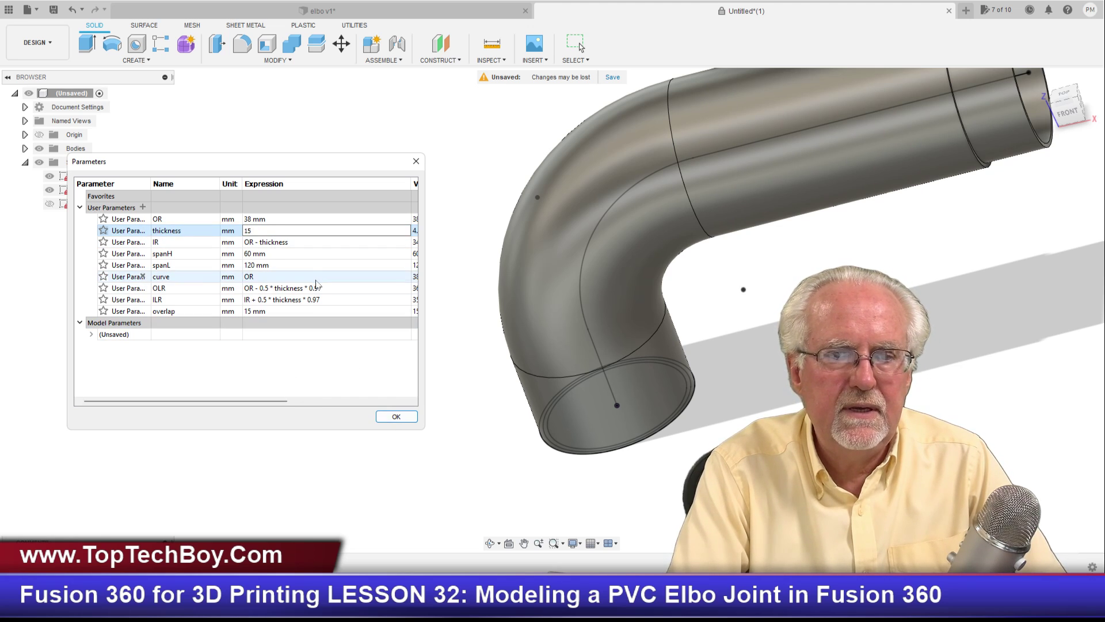
# Hide Sketch2 and Sketch1 so that only the elbow body is shown
pyautogui.moveTo(551, 310)
pyautogui.keyDown('shift'); pyautogui.mouseDown(button='middle')
pyautogui.moveTo(581, 299)
pyautogui.moveTo(536, 322)
pyautogui.moveTo(551, 310)
pyautogui.mouseUp(button='middle'); pyautogui.keyUp('shift')
pyautogui.keyDown('shift'); pyautogui.moveTo(551, 309); pyautogui.dragTo(518, 213, button='middle'); pyautogui.keyUp('shift')
pyautogui.click(50, 190)
pyautogui.click(50, 176)
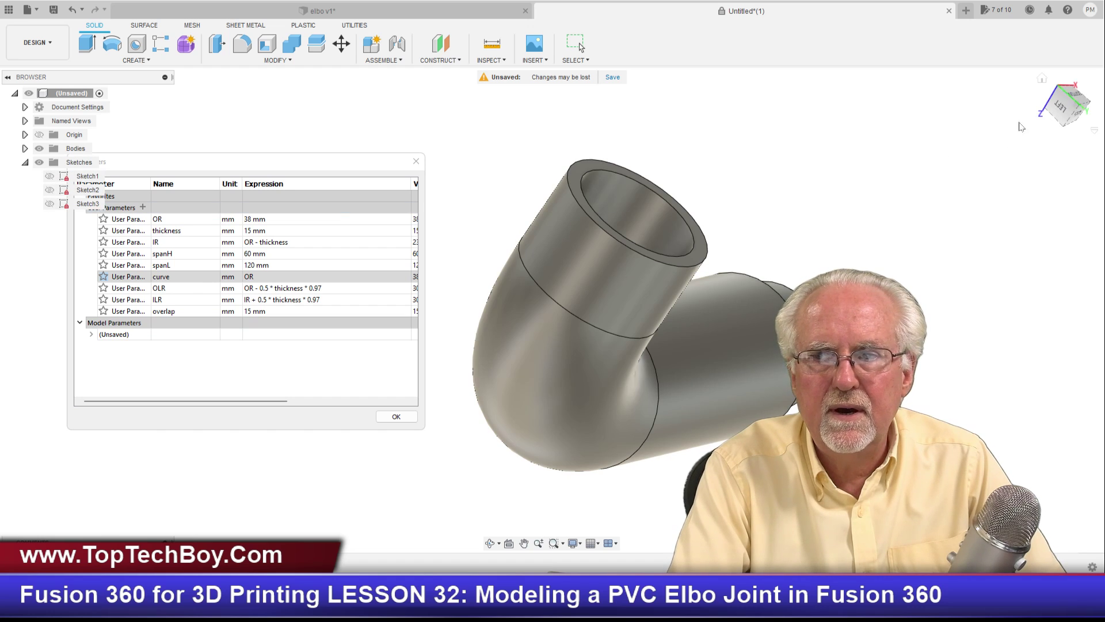
# Set the spanH user parameter to 200 mm to lengthen the elbow's vertical leg
pyautogui.moveTo(1065, 107)
pyautogui.mouseDown()
pyautogui.moveTo(1036, 167)
pyautogui.moveTo(1068, 201)
pyautogui.moveTo(1044, 239)
pyautogui.moveTo(1024, 228)
pyautogui.moveTo(1073, 222)
pyautogui.moveTo(1056, 195)
pyautogui.moveTo(1071, 193)
pyautogui.mouseUp()
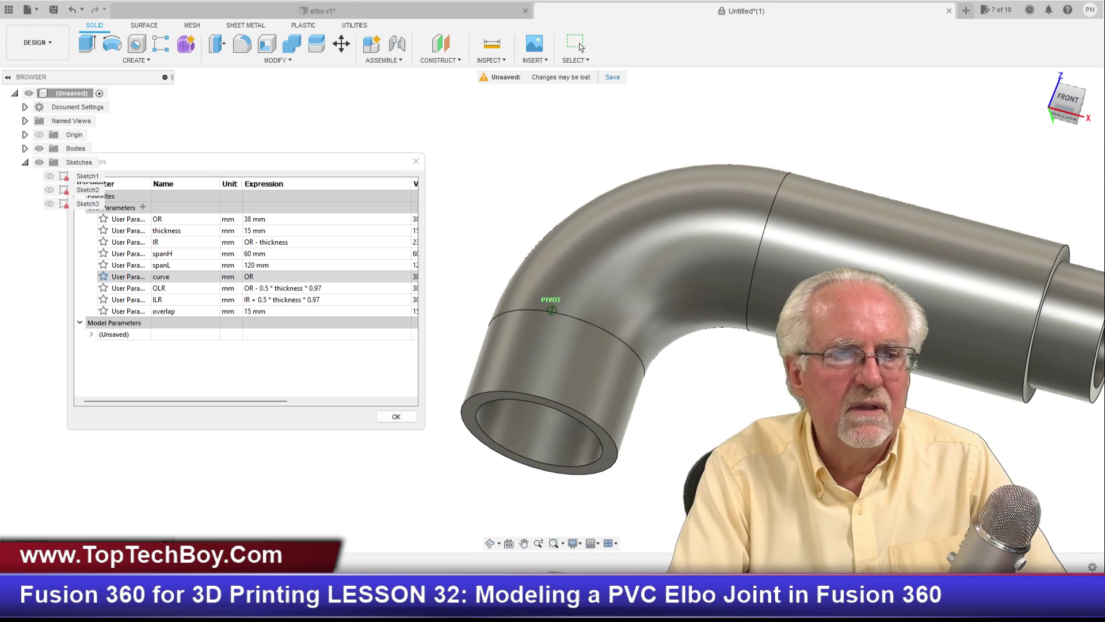
pyautogui.click(282, 257)
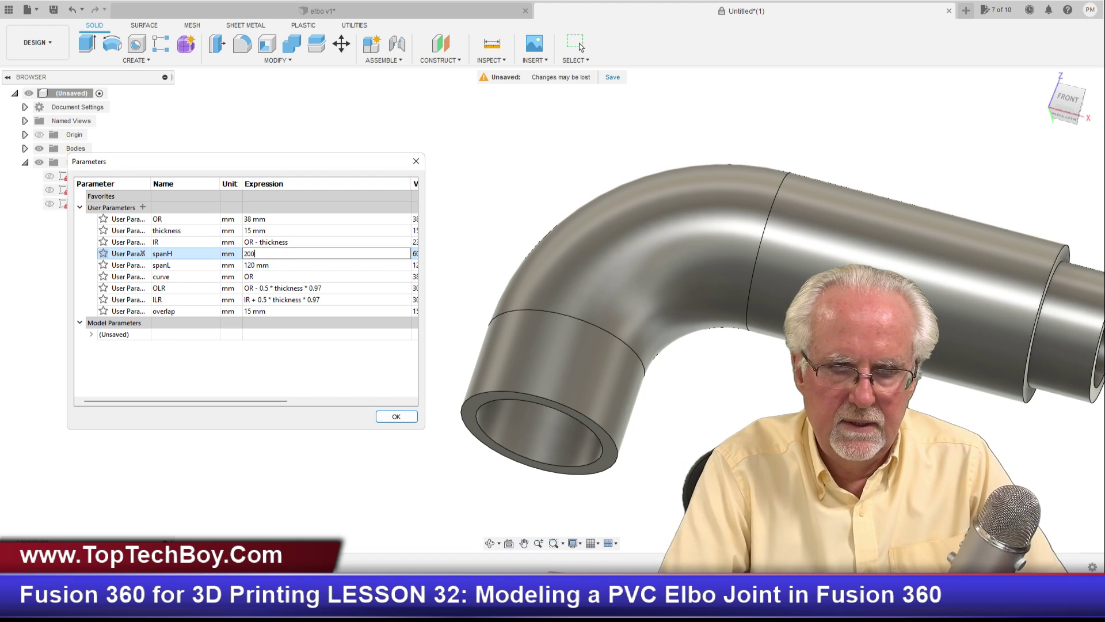
pyautogui.press('Return')
pyautogui.click(288, 299)
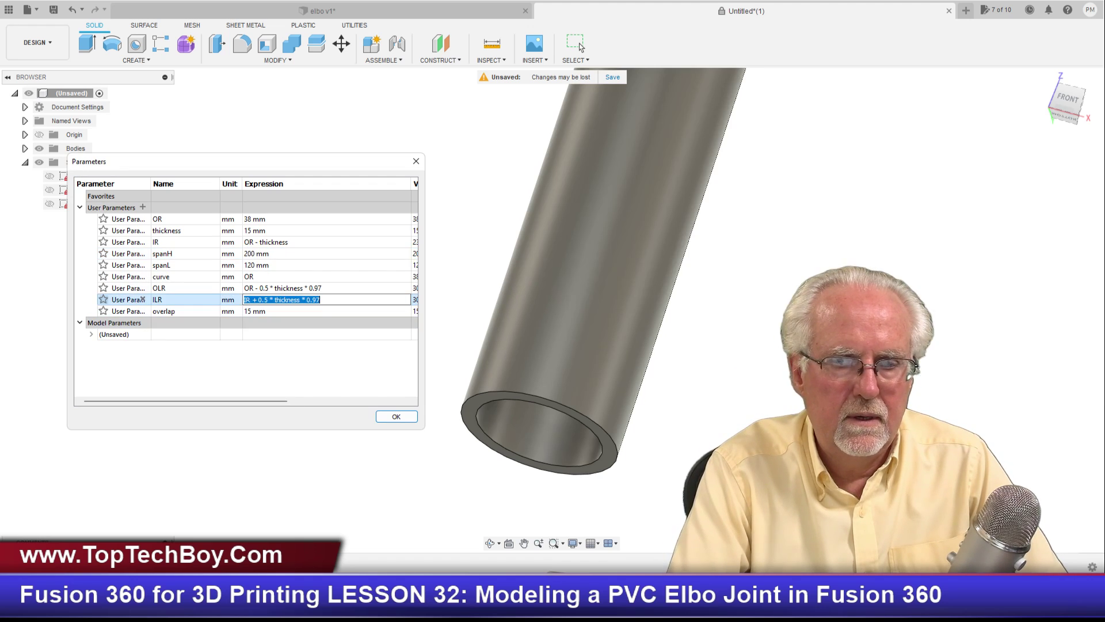
pyautogui.scroll(-5, 579, 380)
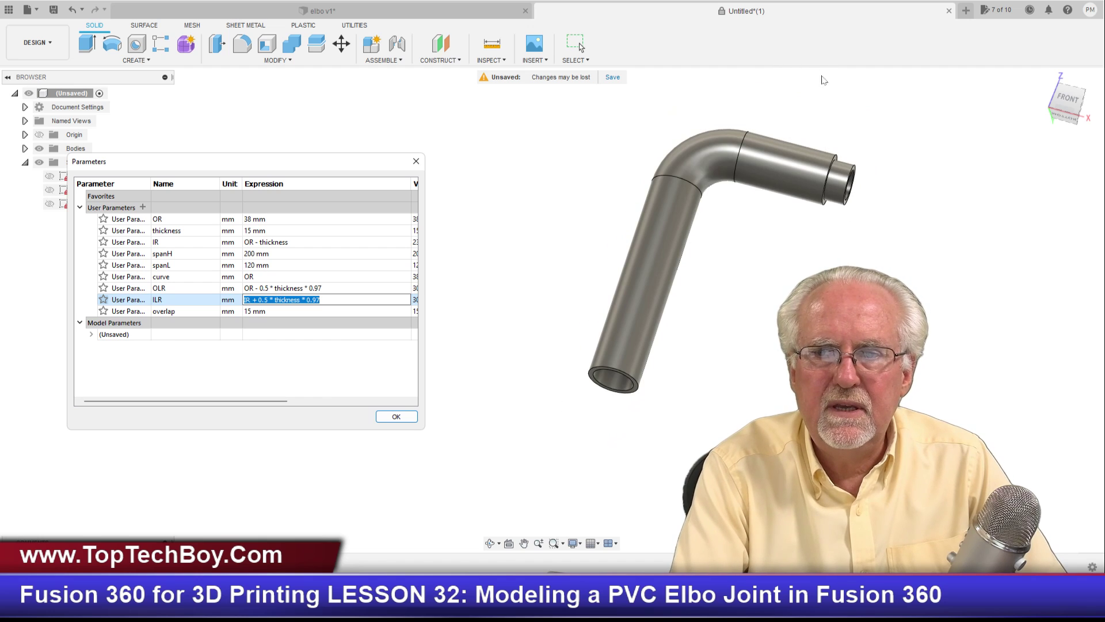
# Accept the edited user parameters and check the lengthened elbow as a whole
pyautogui.scroll(2, 823, 75)
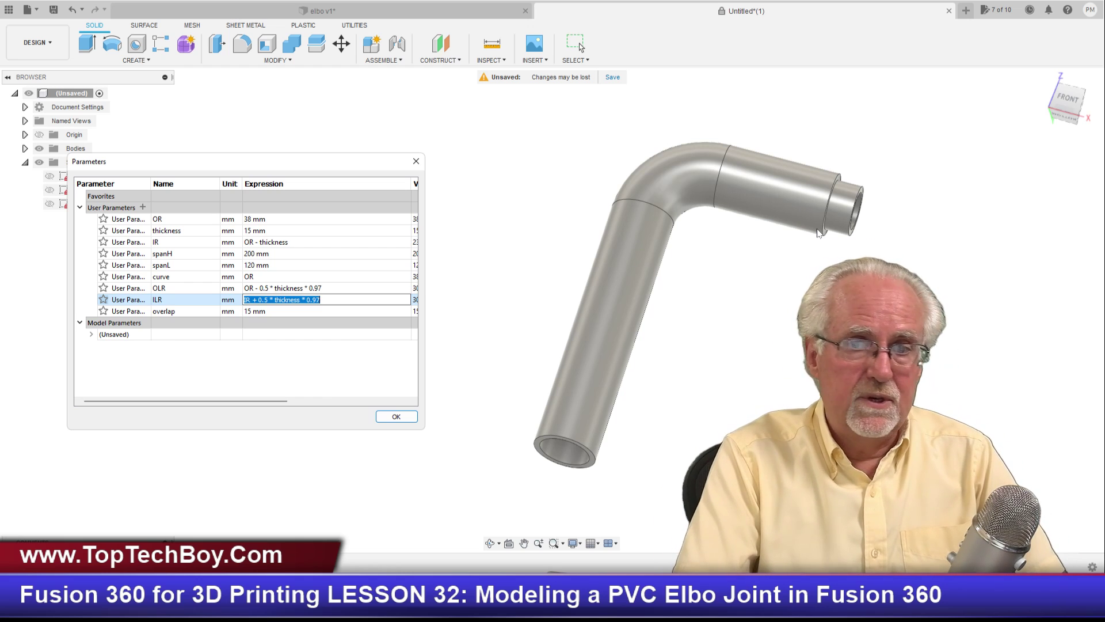
pyautogui.click(396, 416)
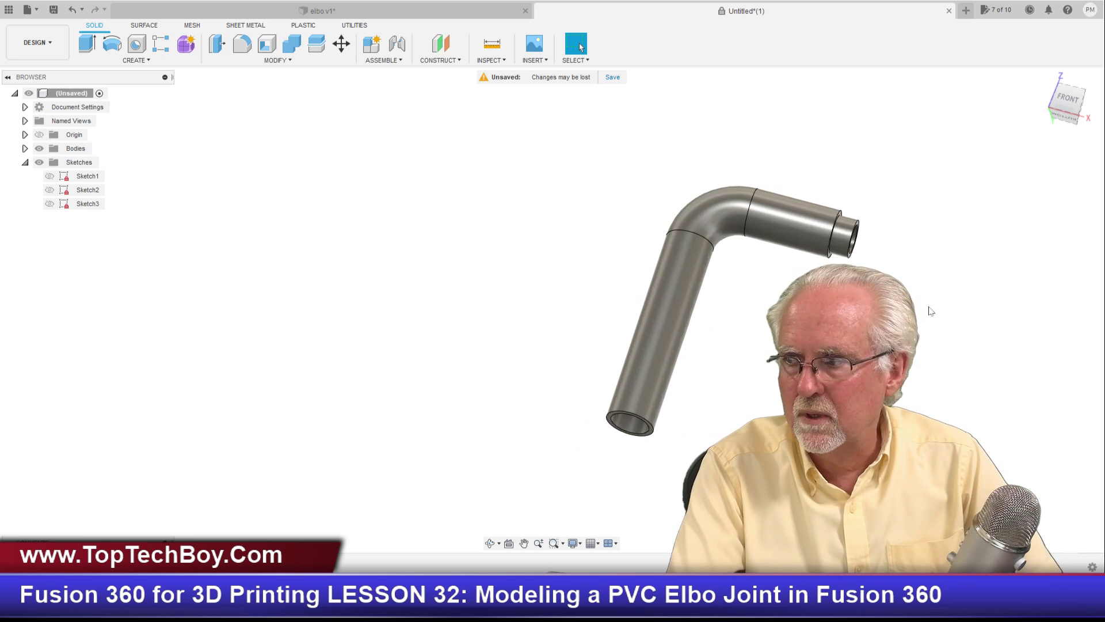
pyautogui.scroll(3, 931, 311)
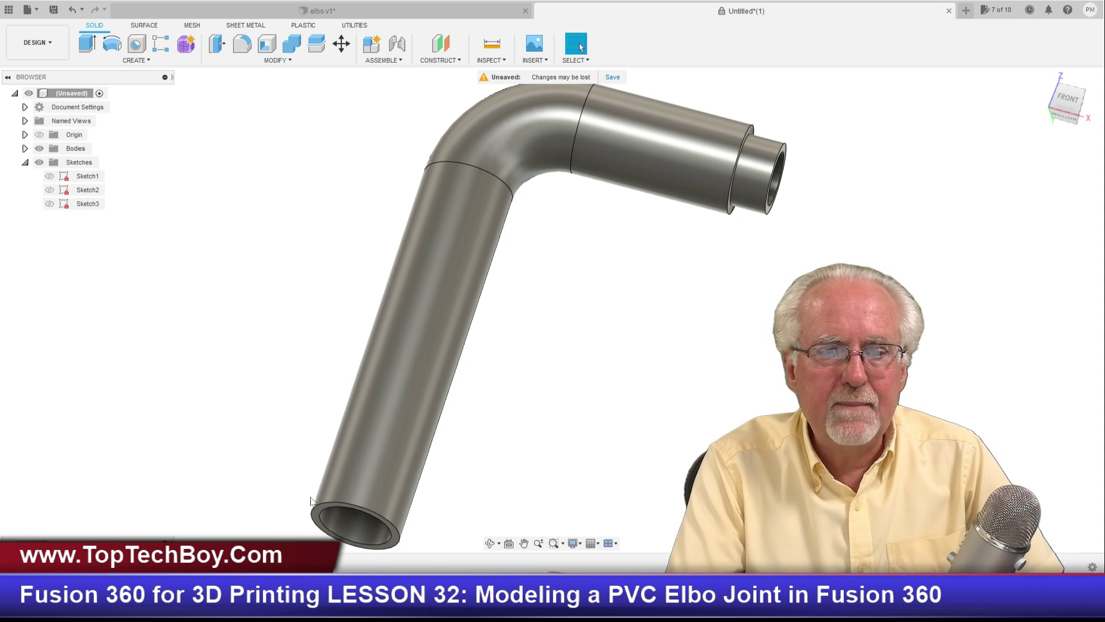
pyautogui.scroll(-2, 305, 433)
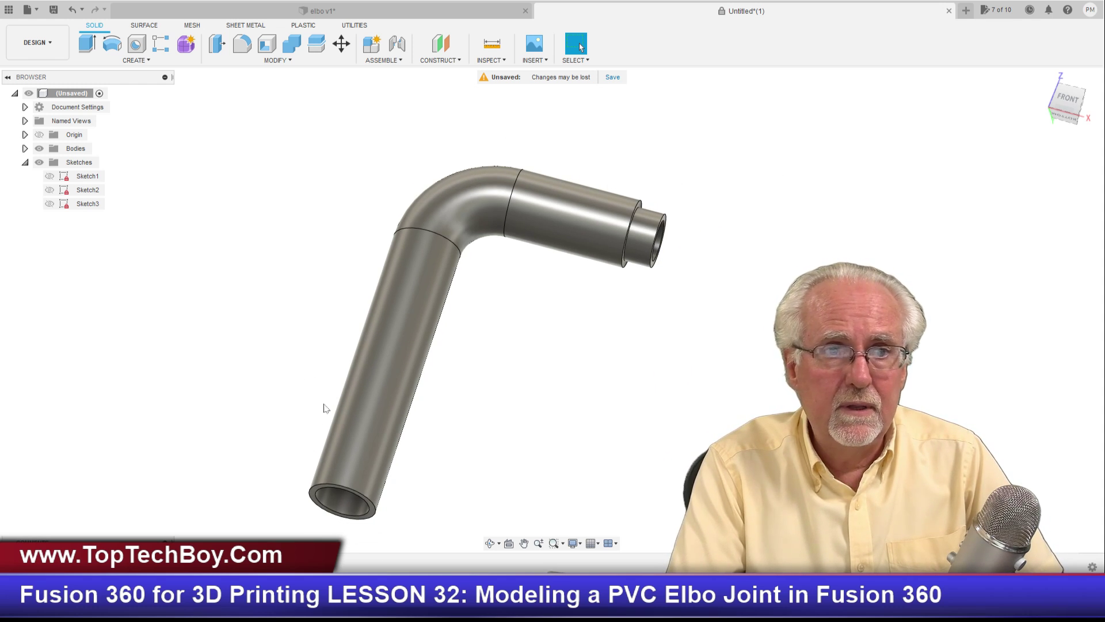
# Reopen the parameters and set the thickness user parameter to 4 mm for a thin pipe wall
pyautogui.click(276, 60)
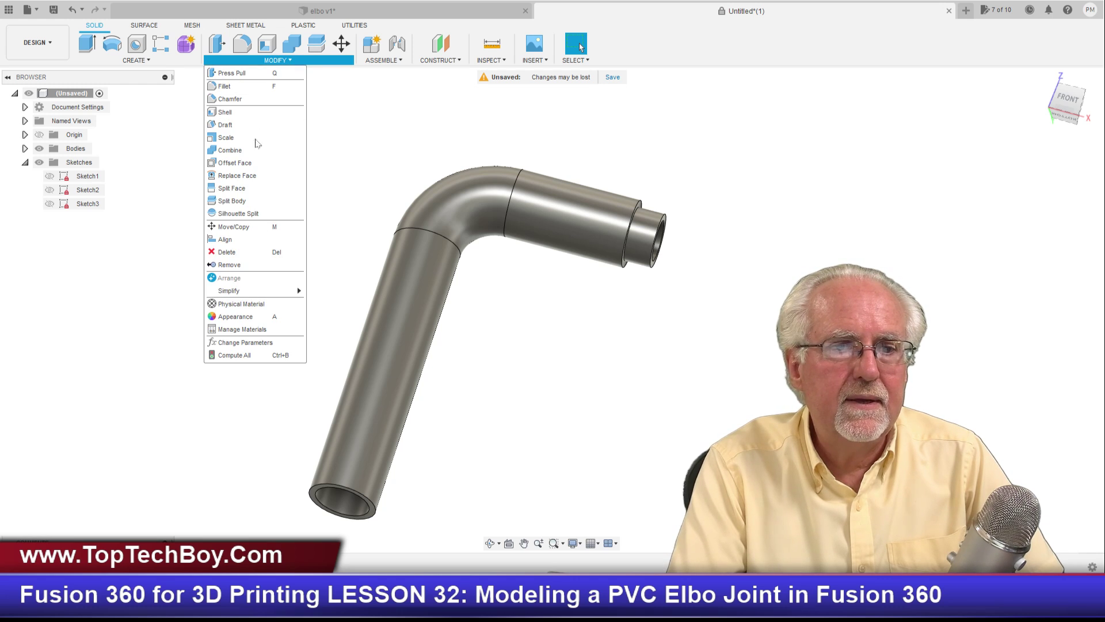
pyautogui.click(272, 343)
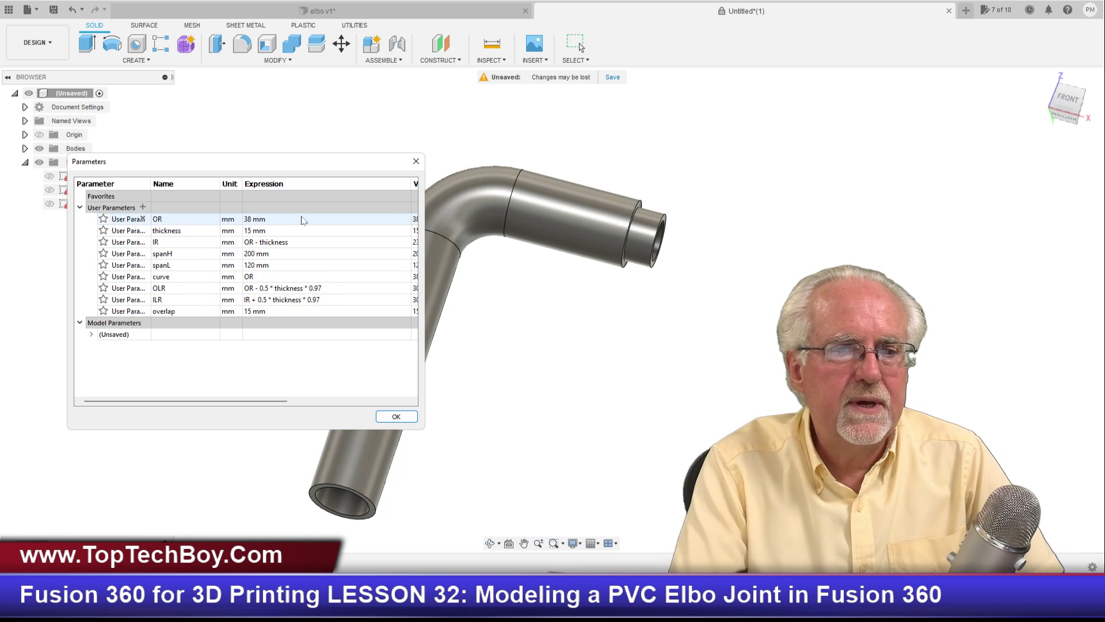
pyautogui.doubleClick(285, 231)
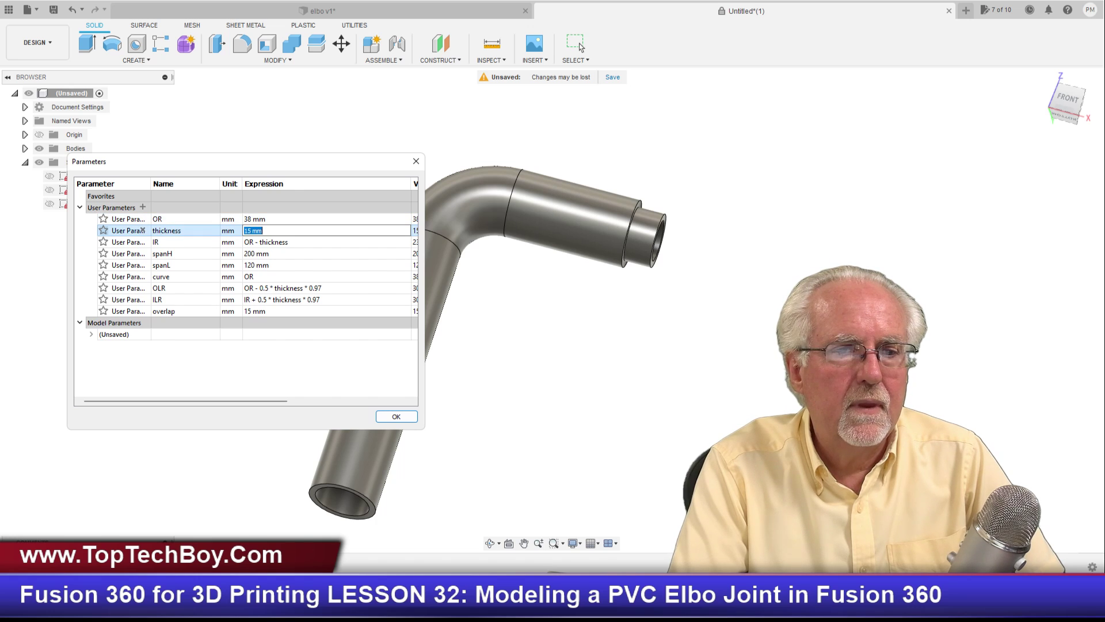
pyautogui.write('4')
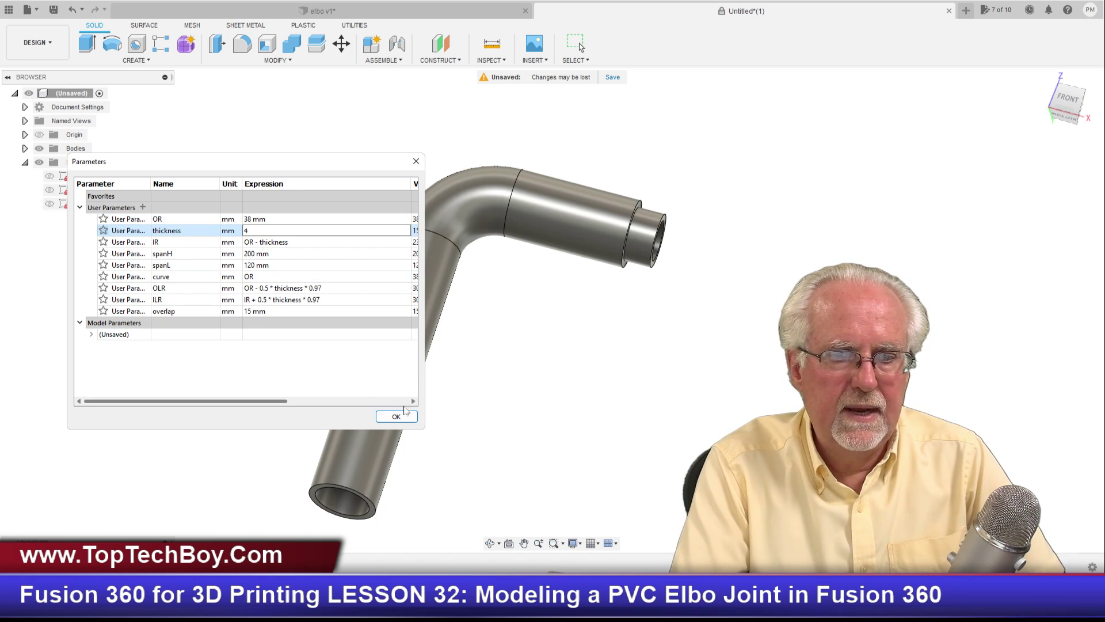
# Set the spanH and spanL user parameters to 60 mm each and accept the parameter changes
pyautogui.doubleClick(278, 257)
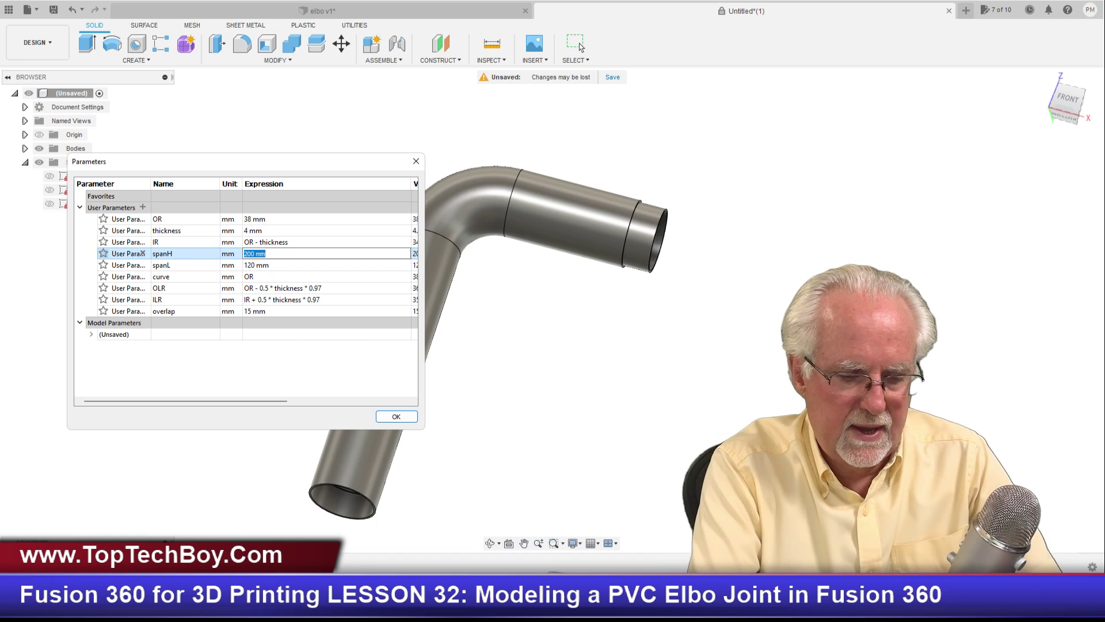
pyautogui.write('60')
pyautogui.doubleClick(288, 265)
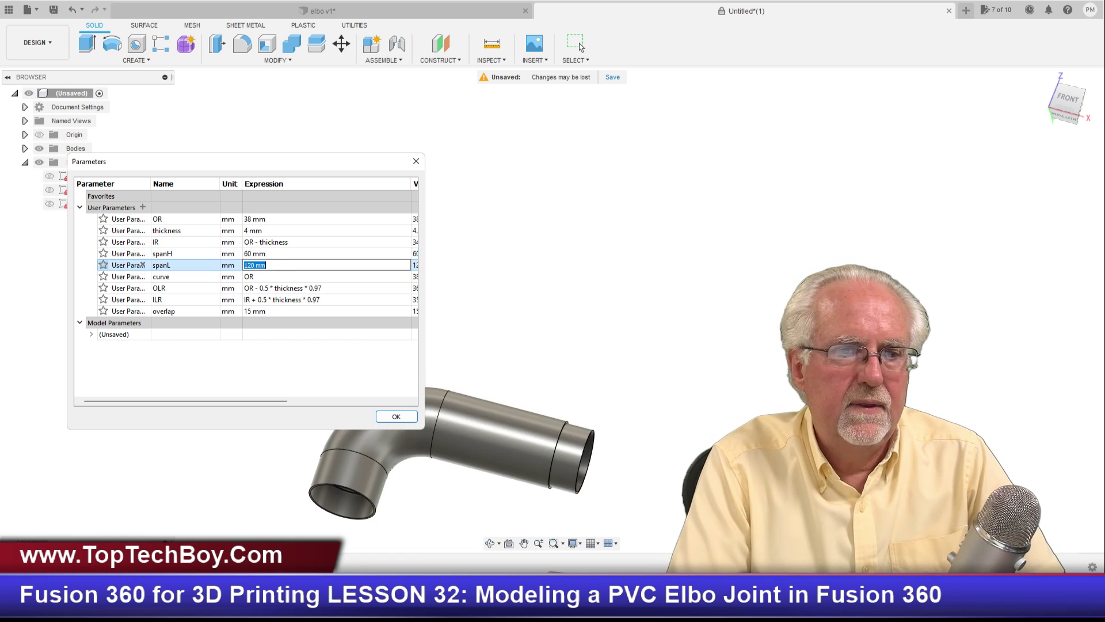
pyautogui.write('60')
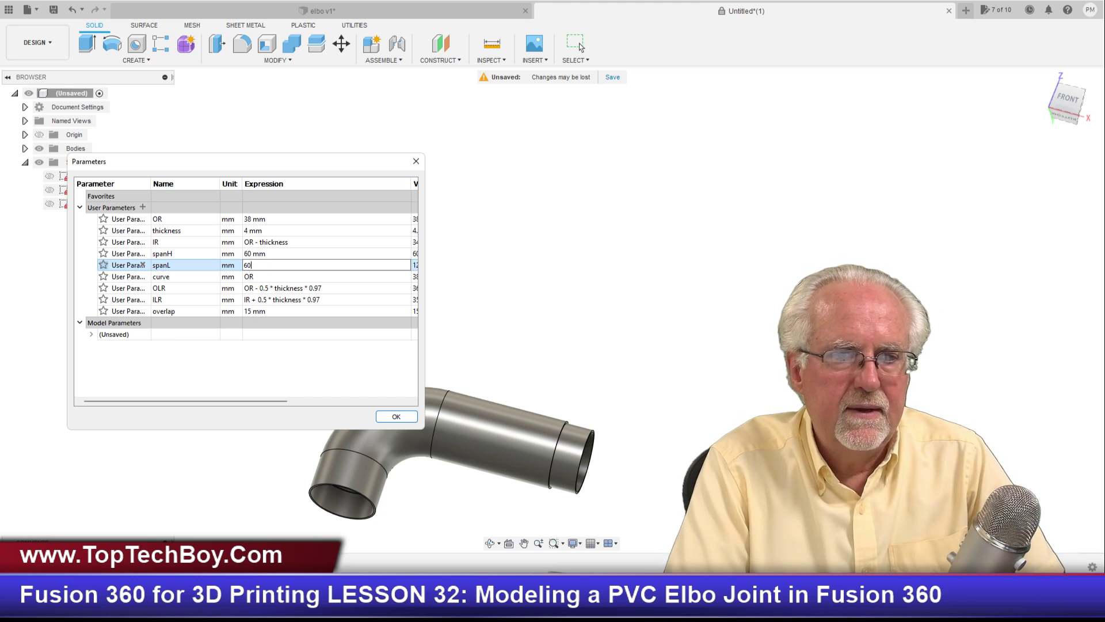
pyautogui.press('Return')
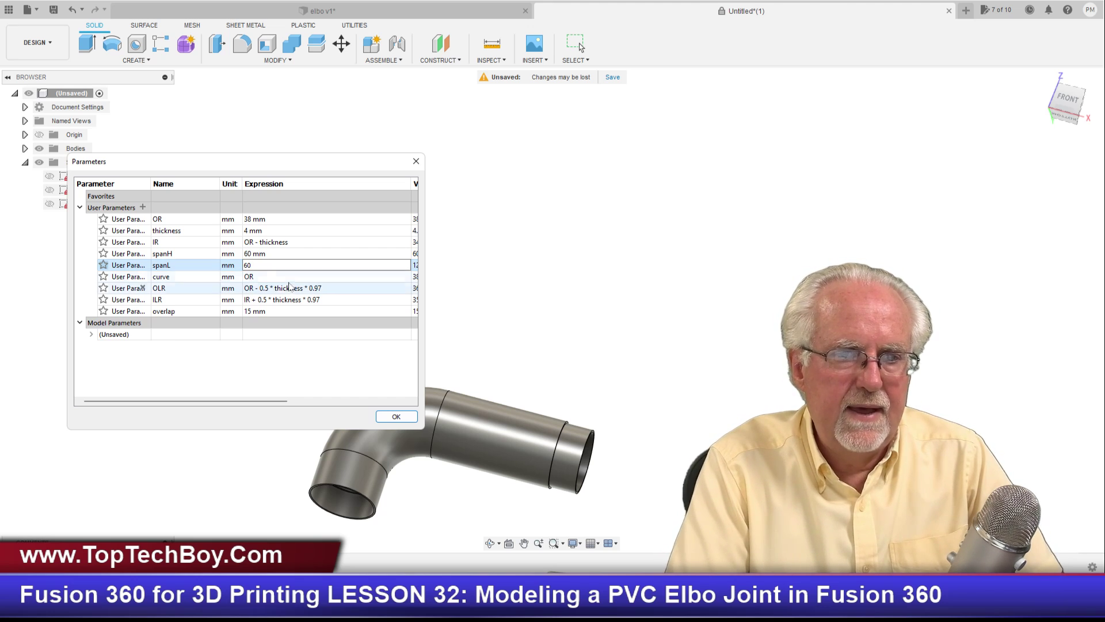
pyautogui.click(396, 416)
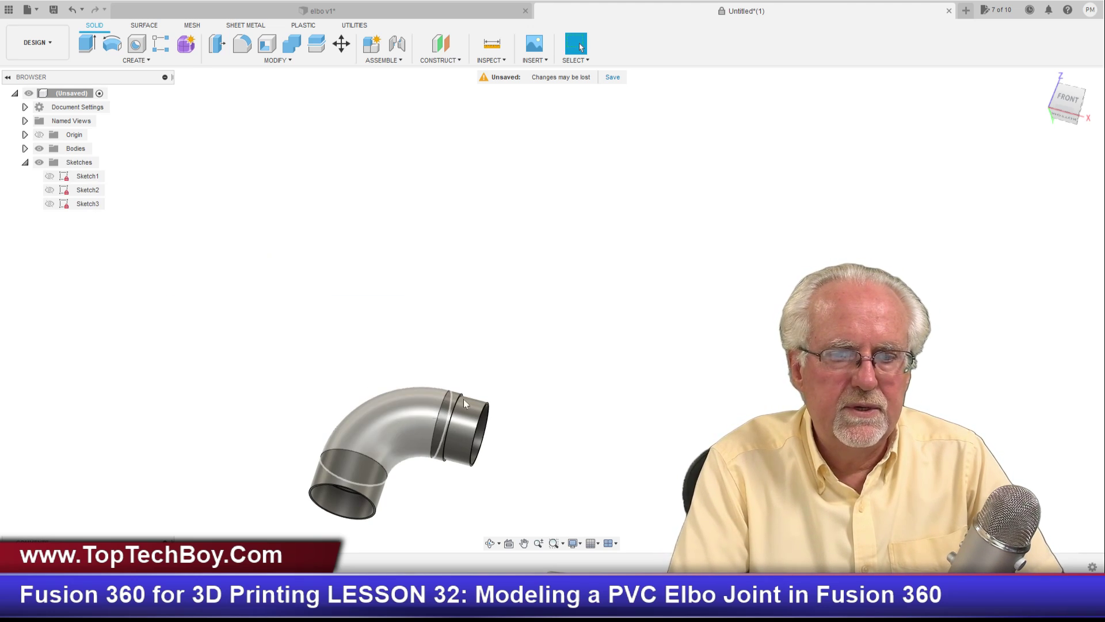
# Examine the shortened elbow from several sides, including the lip and the recess at its open ends
pyautogui.scroll(-2, 628, 313)
pyautogui.moveTo(633, 295)
pyautogui.keyDown('shift'); pyautogui.mouseDown(button='middle')
pyautogui.moveTo(613, 311)
pyautogui.moveTo(530, 266)
pyautogui.mouseUp(button='middle'); pyautogui.keyUp('shift')
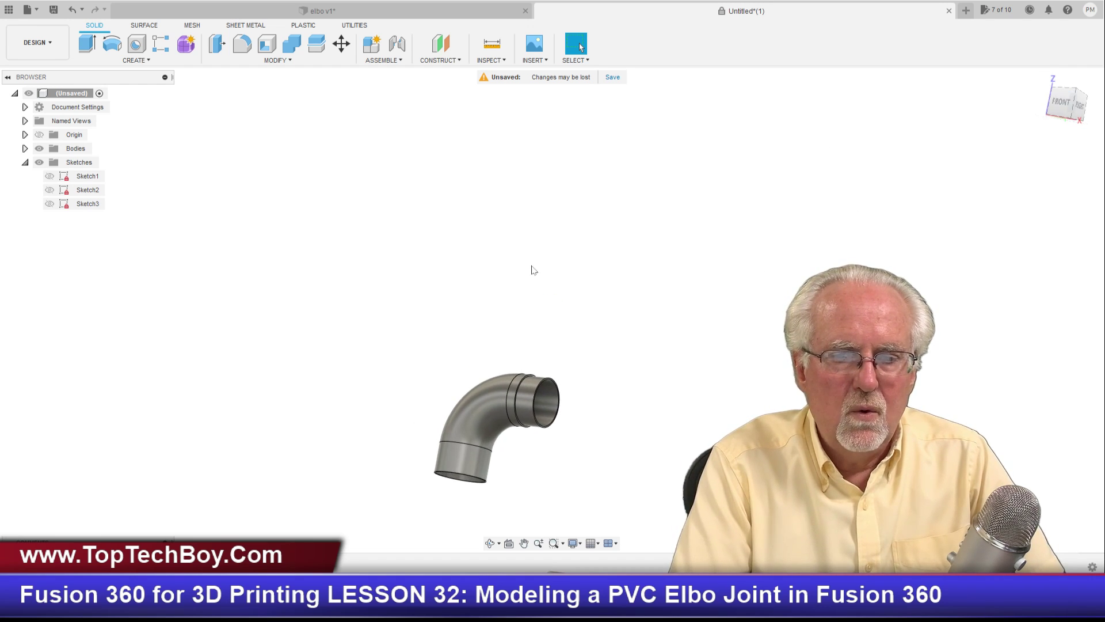
pyautogui.scroll(-2, 535, 321)
pyautogui.scroll(3, 510, 435)
pyautogui.scroll(4, 511, 436)
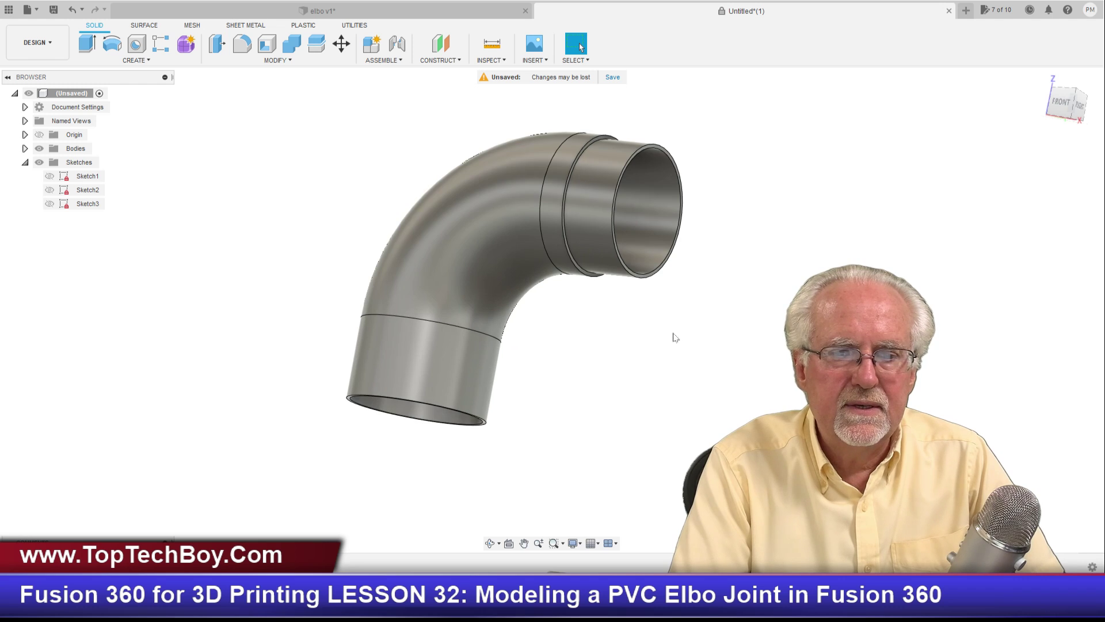
pyautogui.keyDown('shift'); pyautogui.moveTo(549, 307); pyautogui.dragTo(465, 375, button='middle'); pyautogui.keyUp('shift')
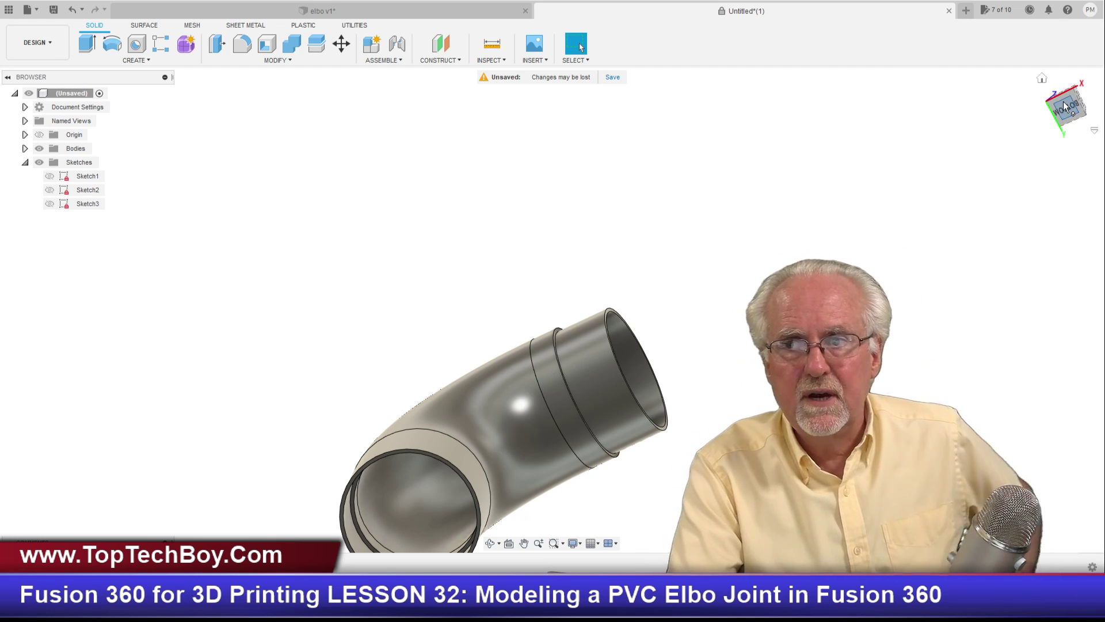
pyautogui.moveTo(553, 308)
pyautogui.keyDown('shift'); pyautogui.mouseDown(button='middle')
pyautogui.moveTo(604, 317)
pyautogui.moveTo(690, 489)
pyautogui.moveTo(762, 549)
pyautogui.mouseUp(button='middle'); pyautogui.keyUp('shift')
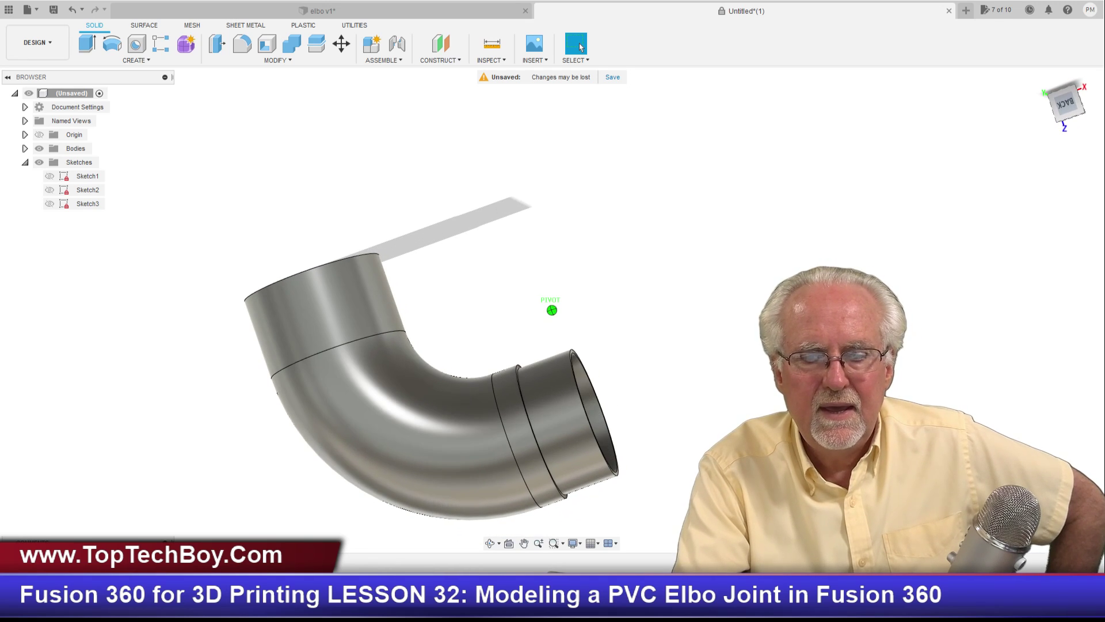